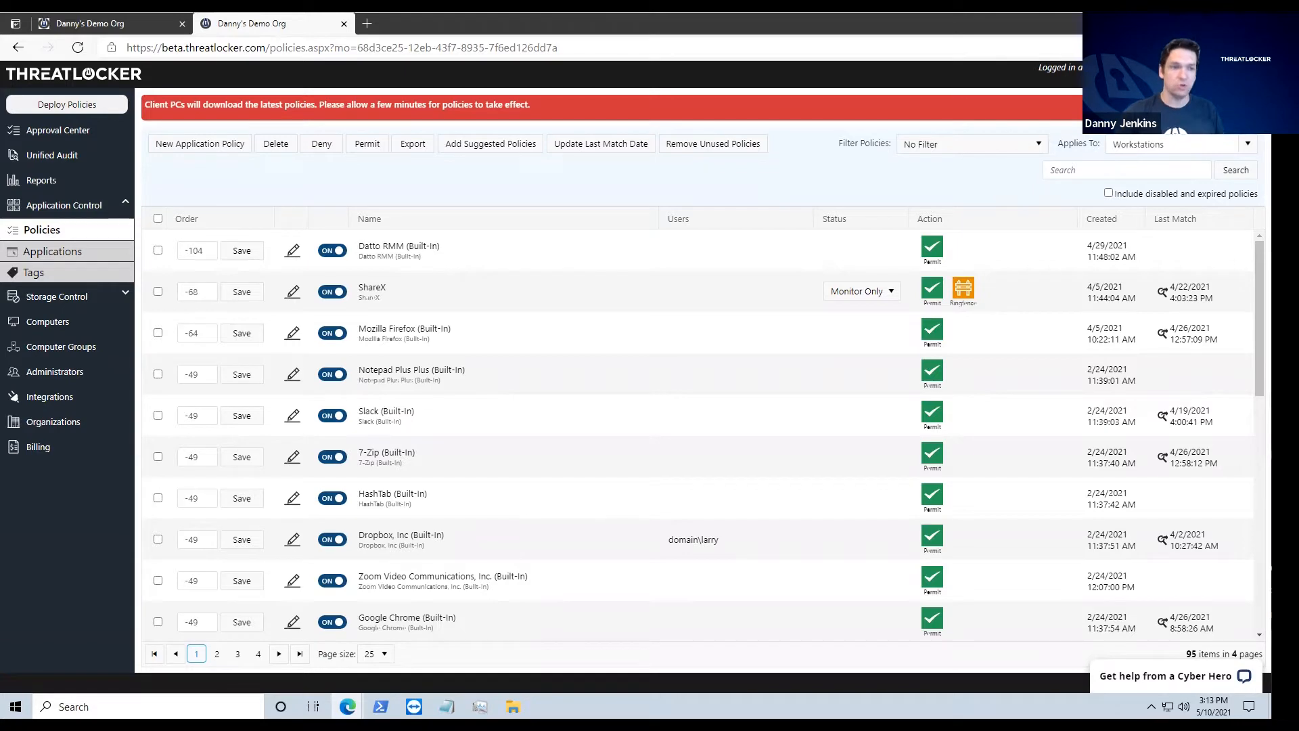
Switch the computer DEMOPC from the computers list to Learning mode
left_click(56, 328)
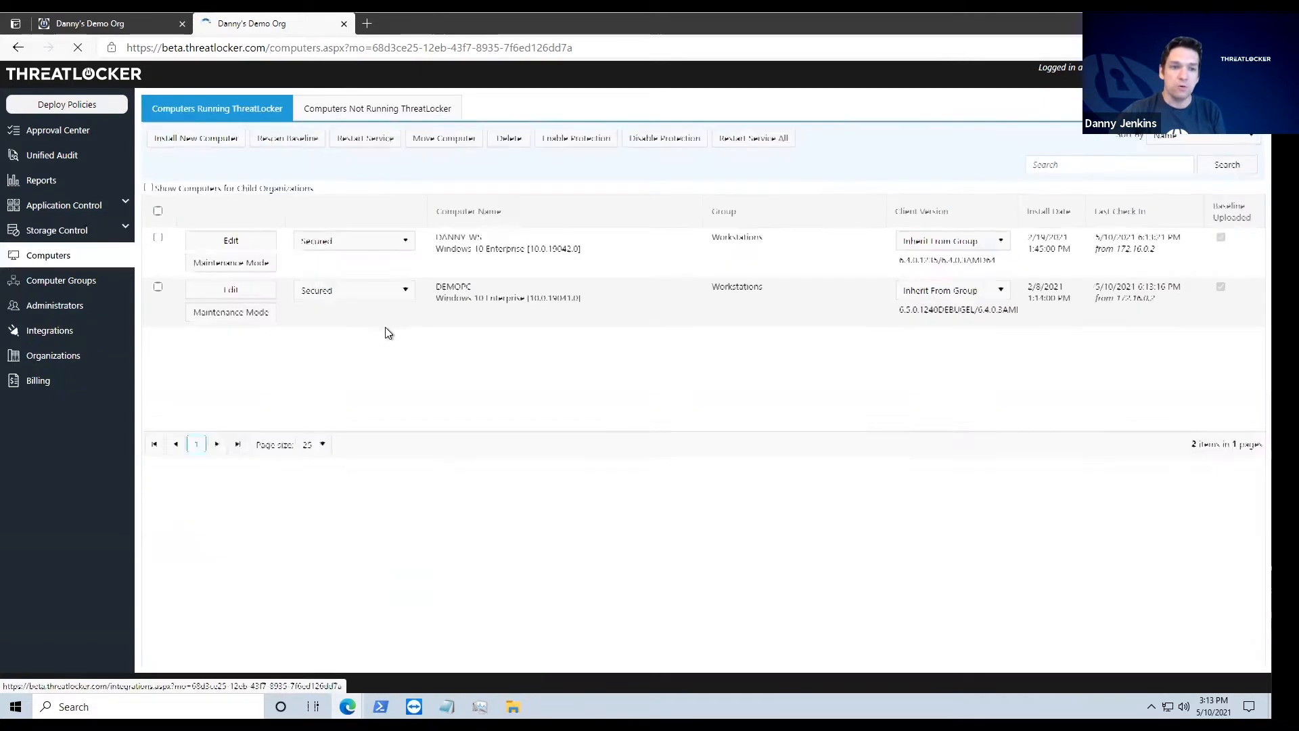
left_click(348, 294)
left_click(341, 358)
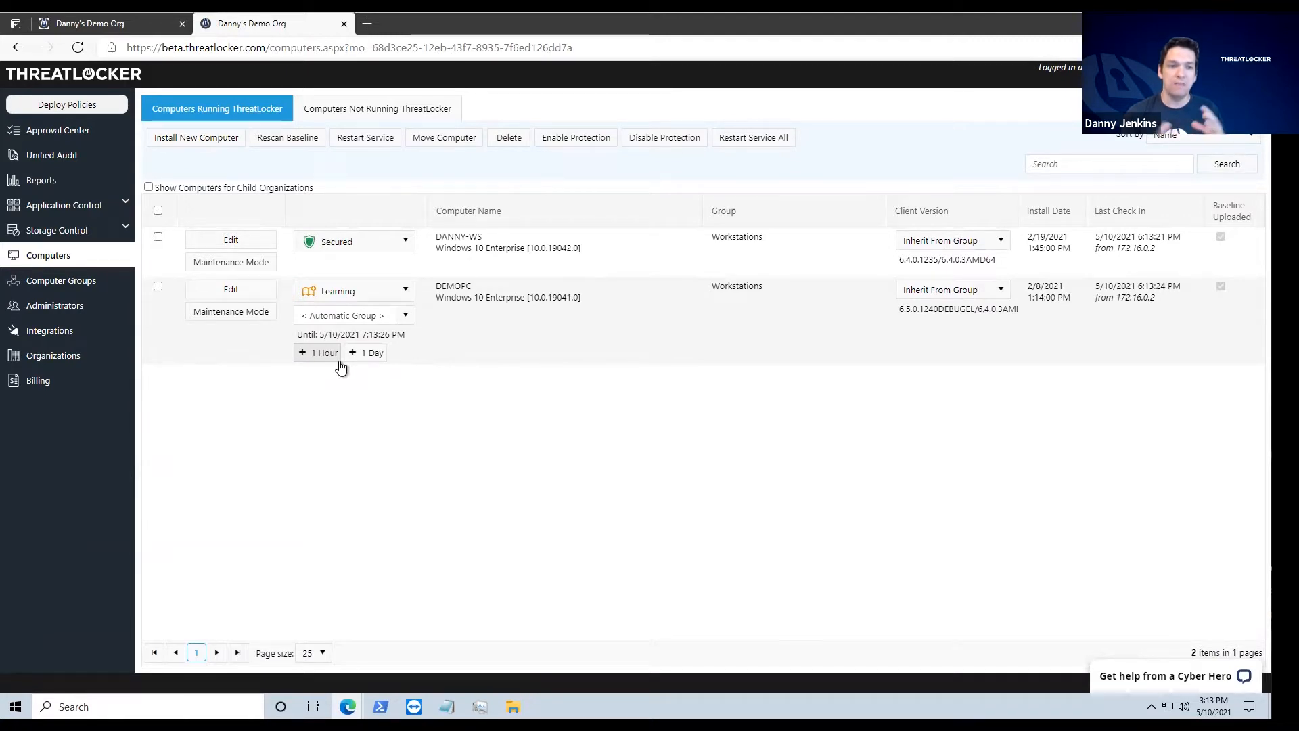
Search the Unified Audit for the path *msedge.exe and expand the details of an execute entry
left_click(57, 160)
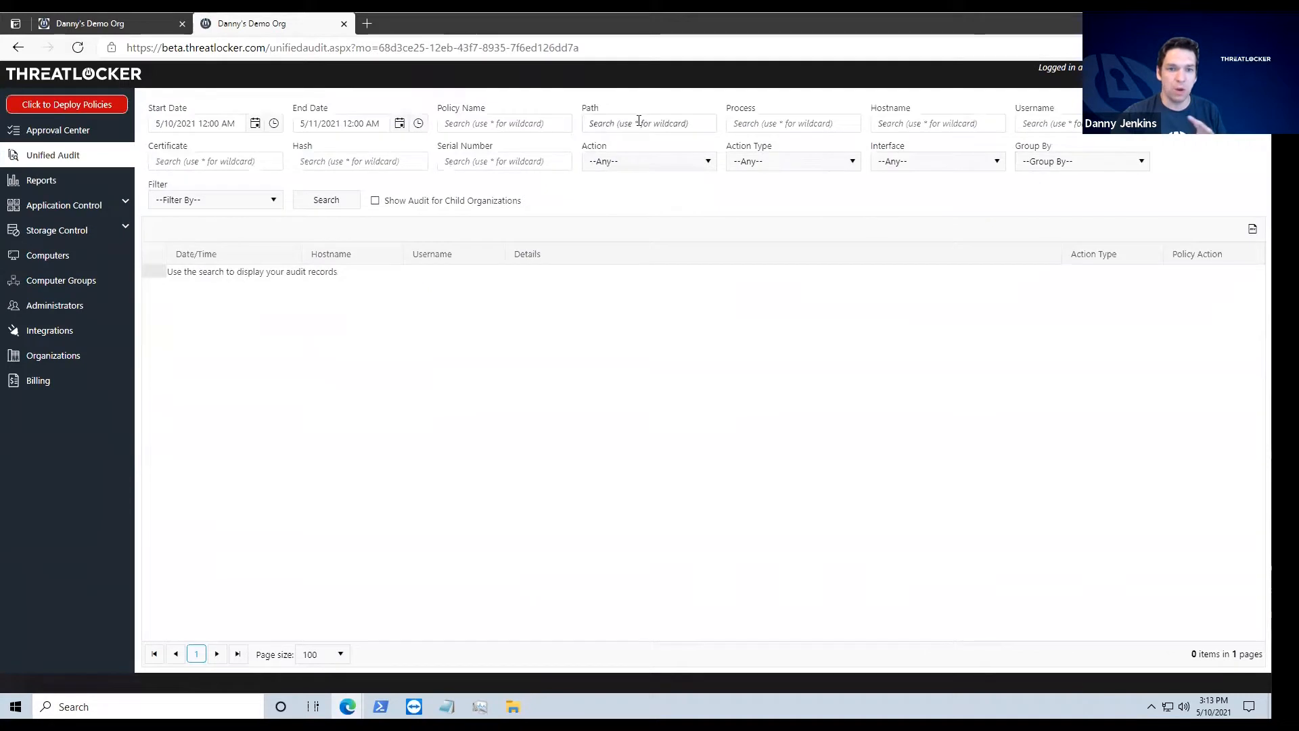
left_click(636, 123)
left_click(630, 213)
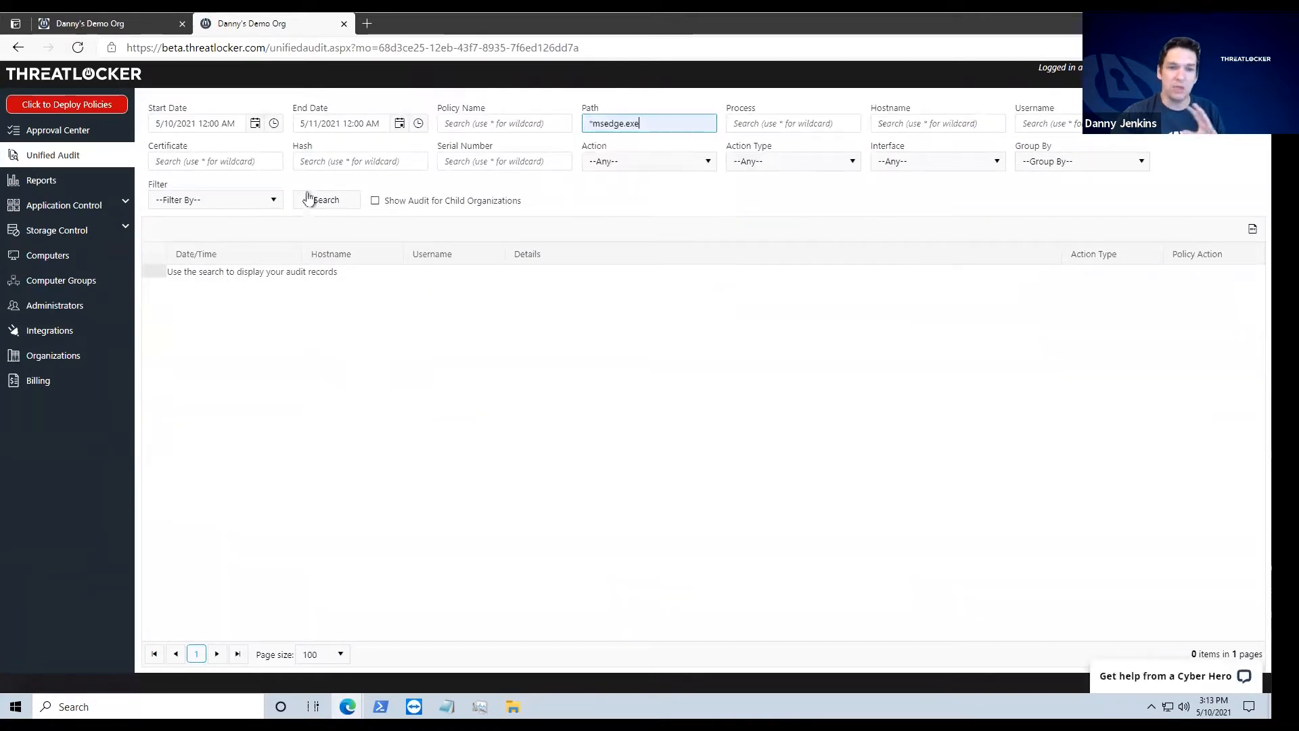
left_click(342, 203)
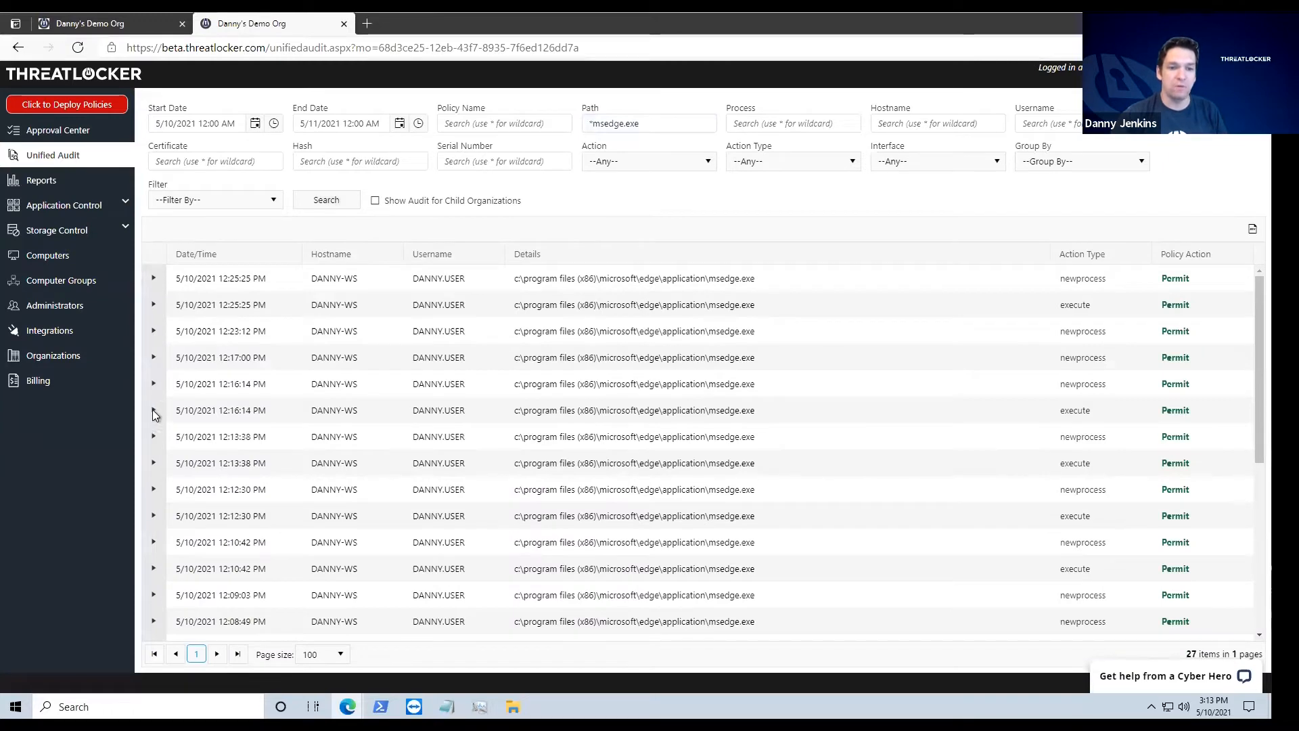
left_click(153, 410)
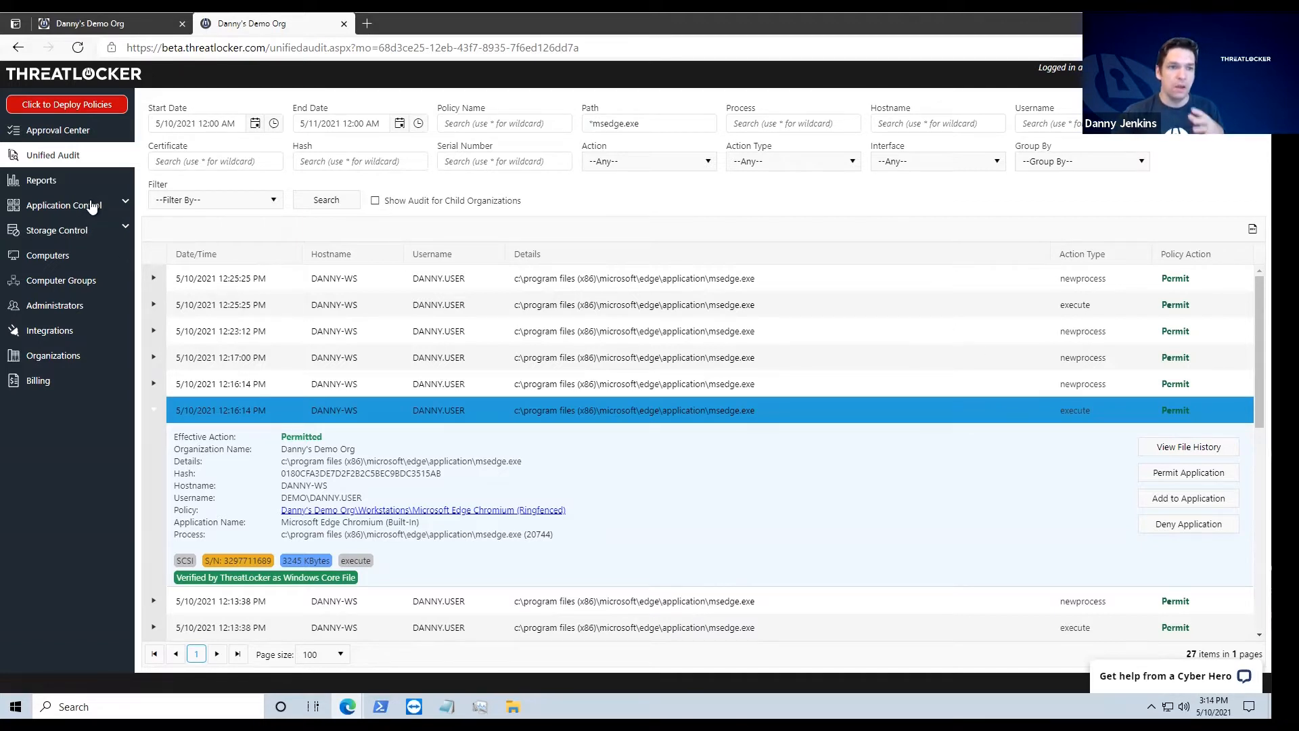
Display the application control policies that apply to the Workstations group
left_click(90, 205)
left_click(75, 228)
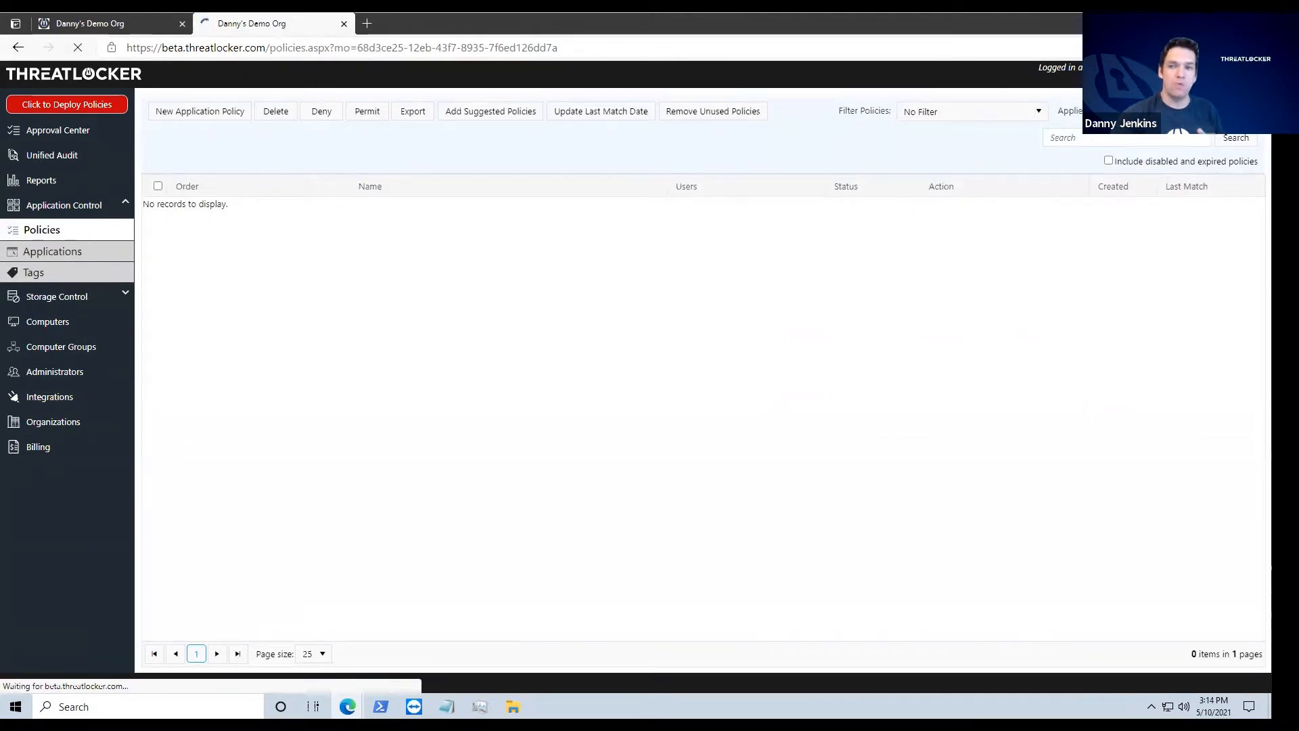
left_click(1163, 112)
left_click(1150, 207)
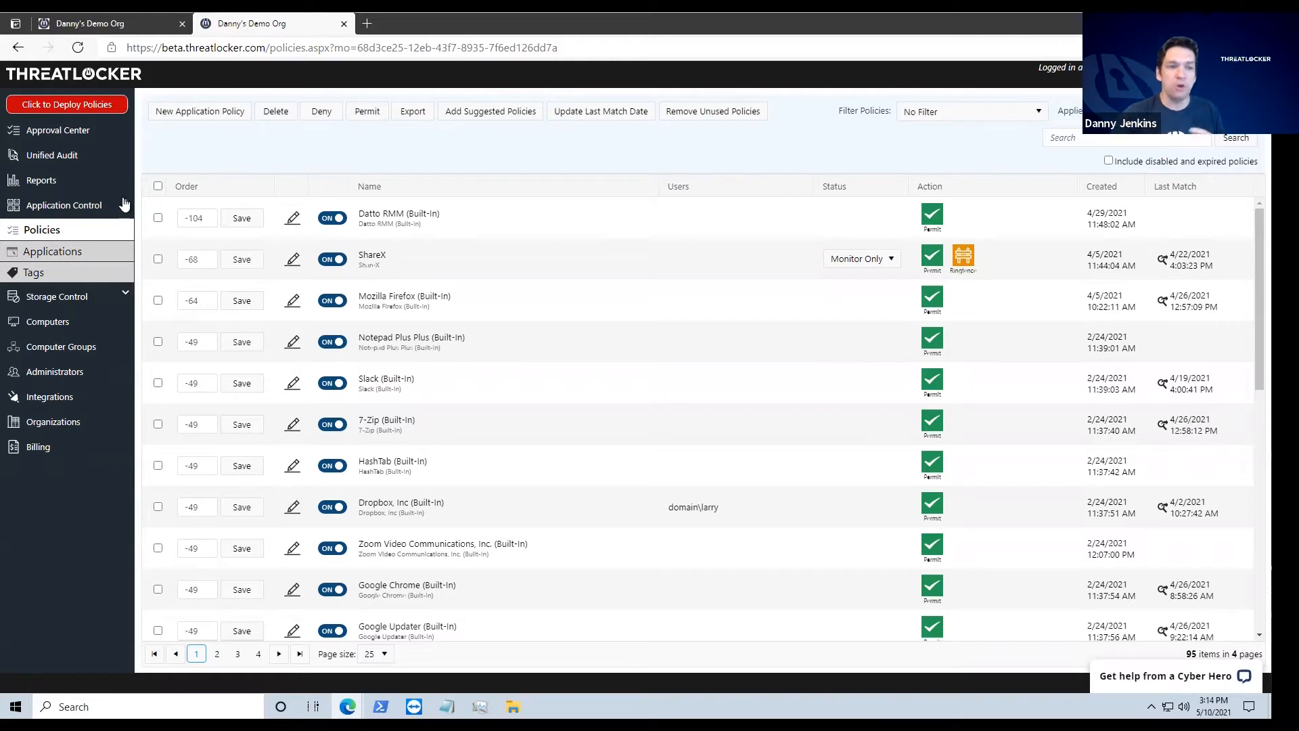
Return to the Unified Audit and set its action filter to Any Deny
left_click(82, 163)
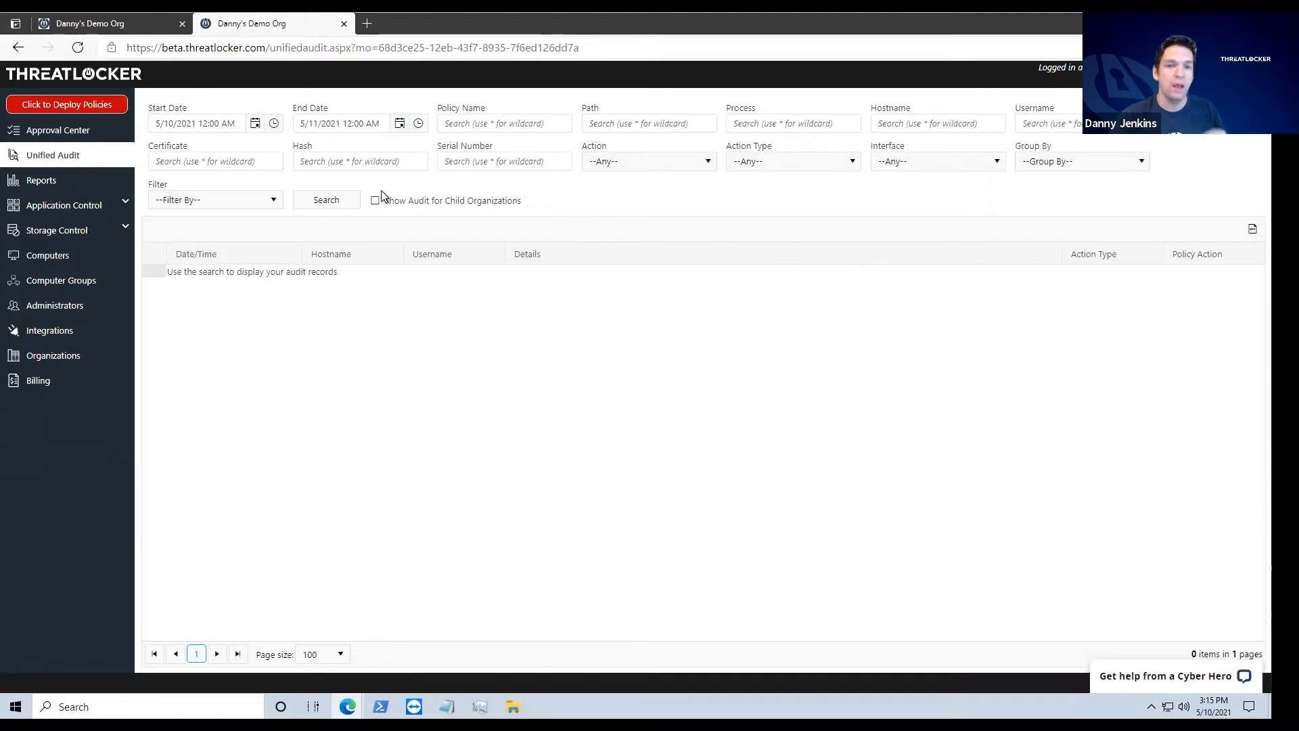
left_click(635, 157)
left_click(636, 214)
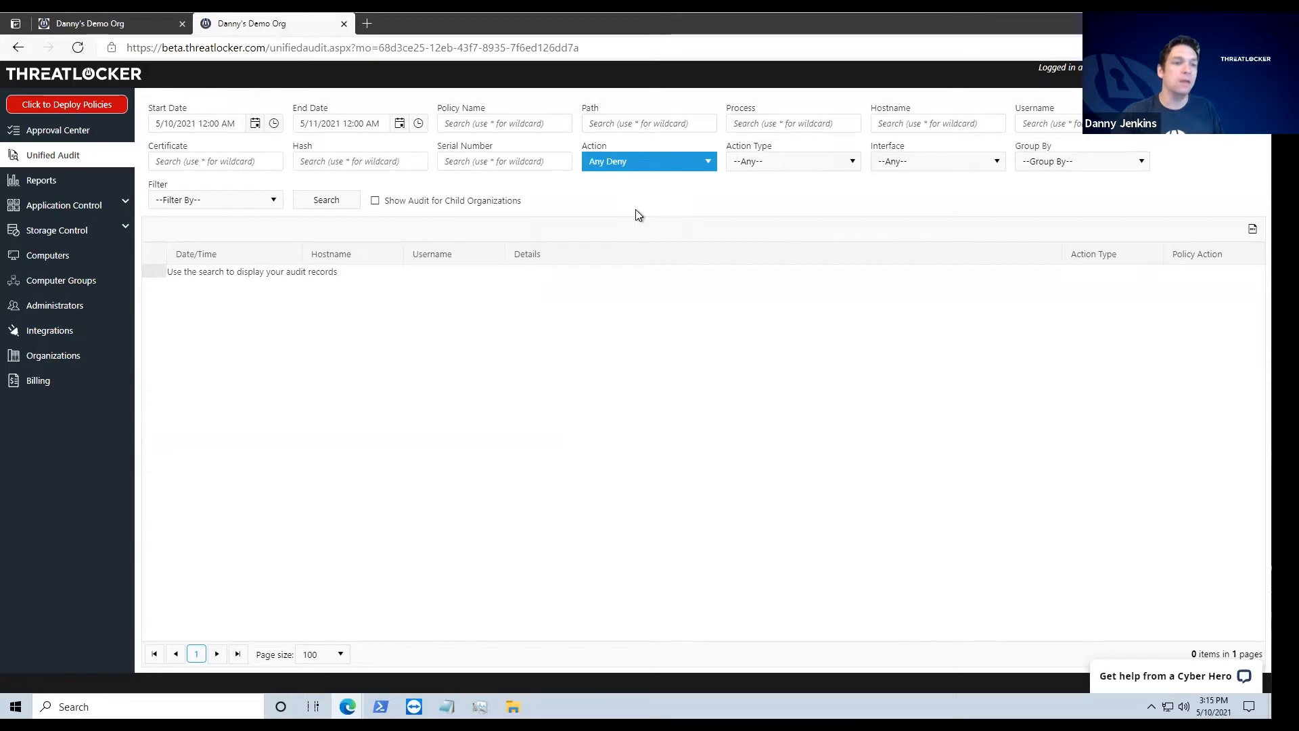
Set the computer DEMOPC to Secured mode and deploy the policies
left_click(58, 255)
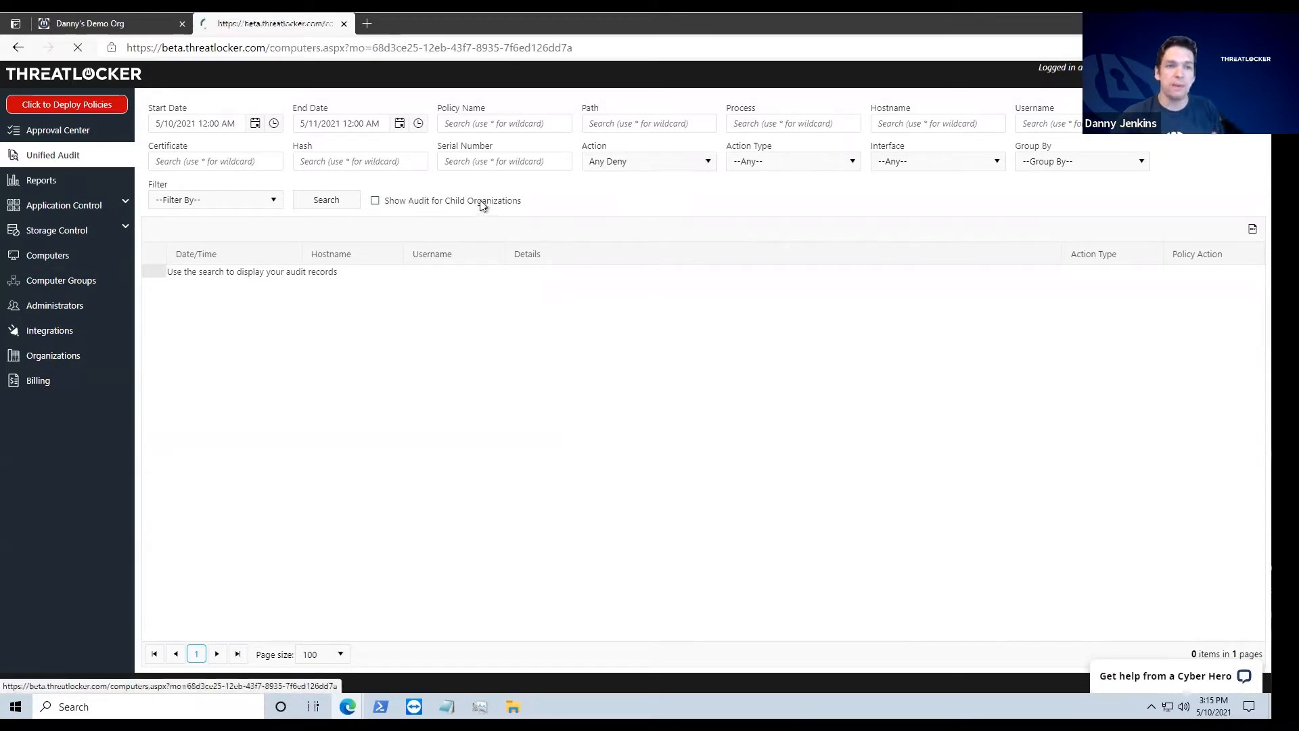
left_click(340, 291)
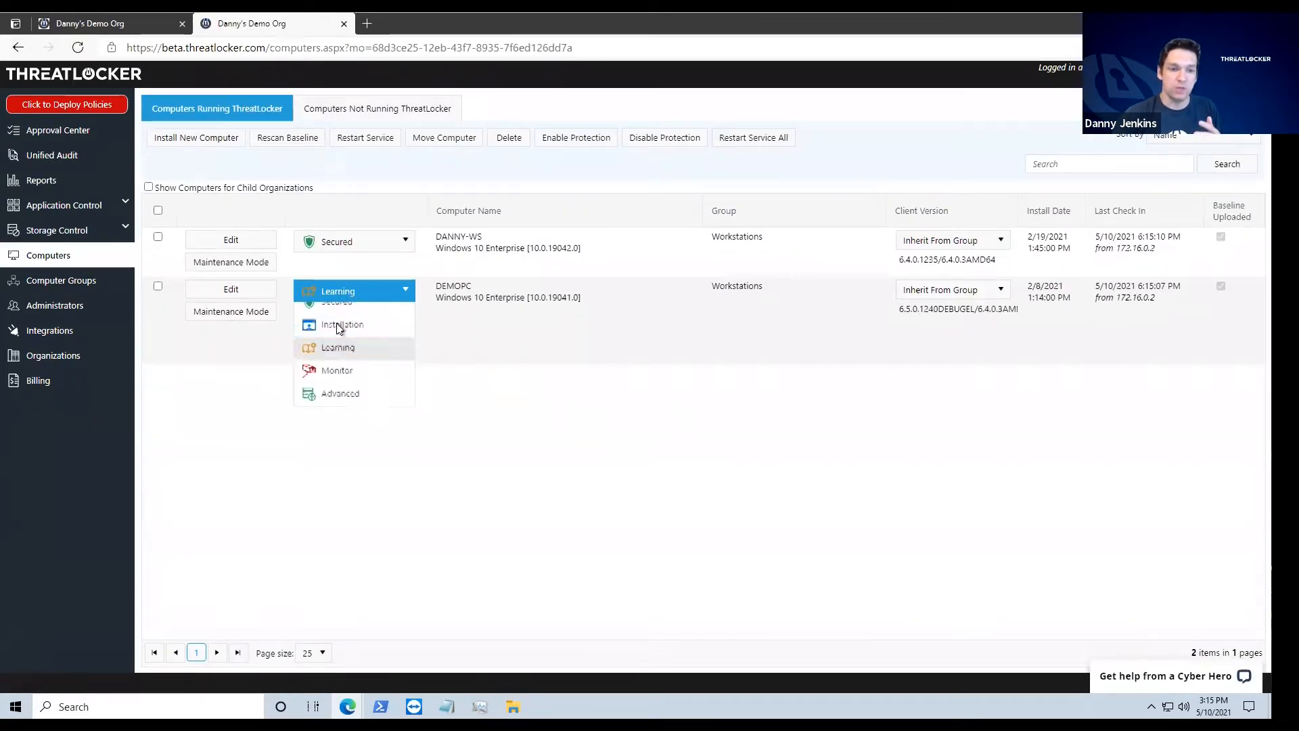
left_click(327, 313)
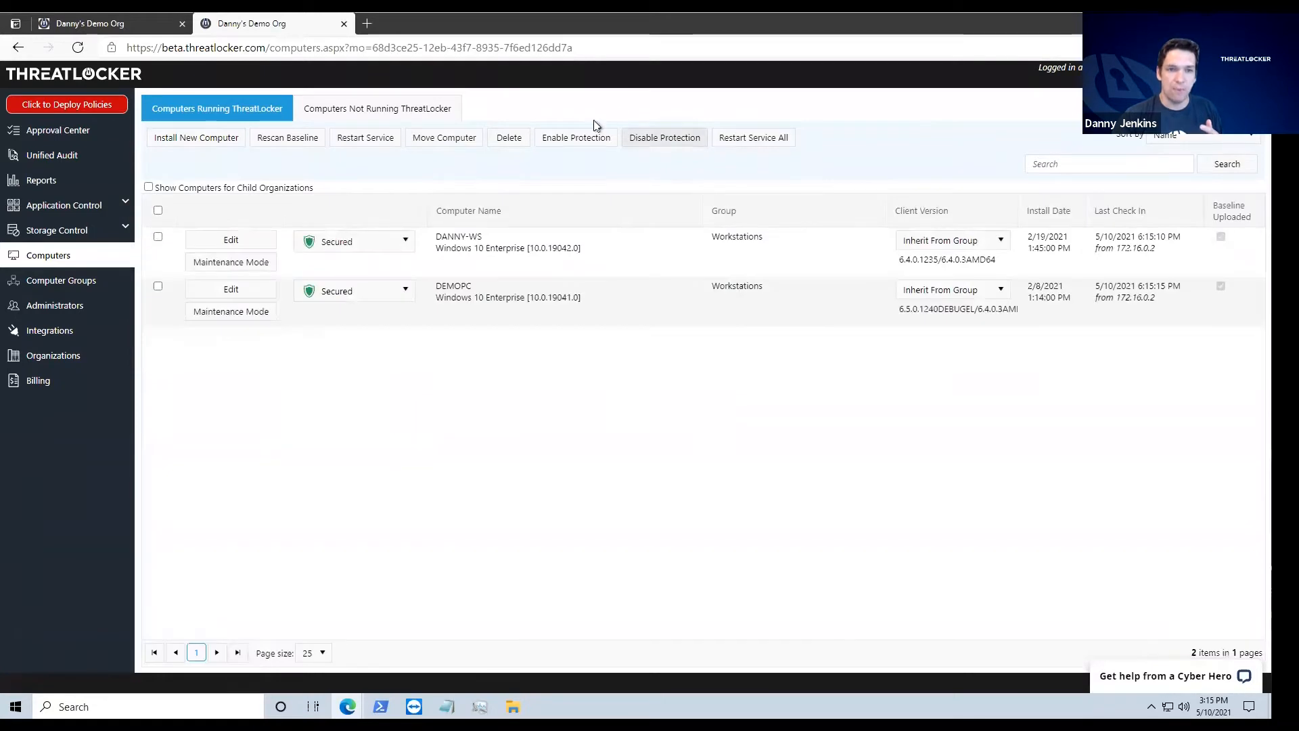
left_click(84, 115)
Try to run TeamViewer_Setup from the Downloads folder and send an access request for it, leaving the reason blank
left_click(513, 698)
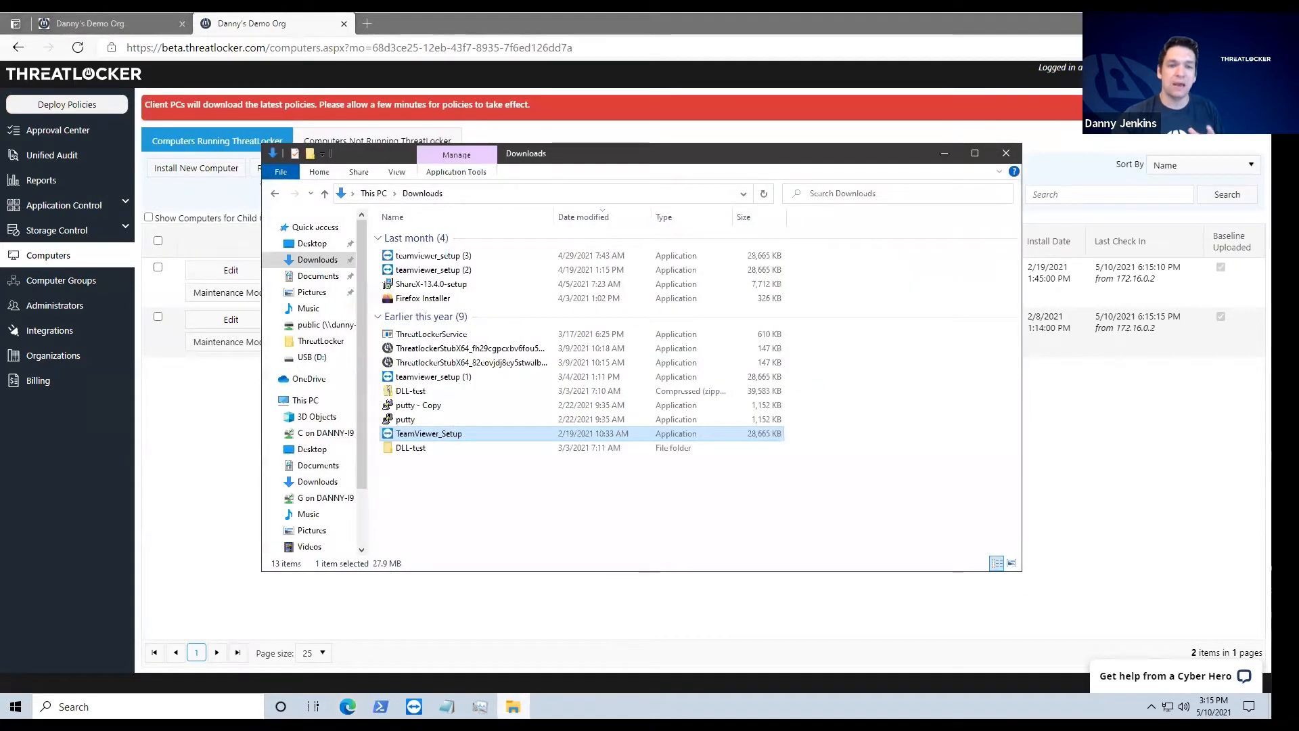
mouse_move(512, 691)
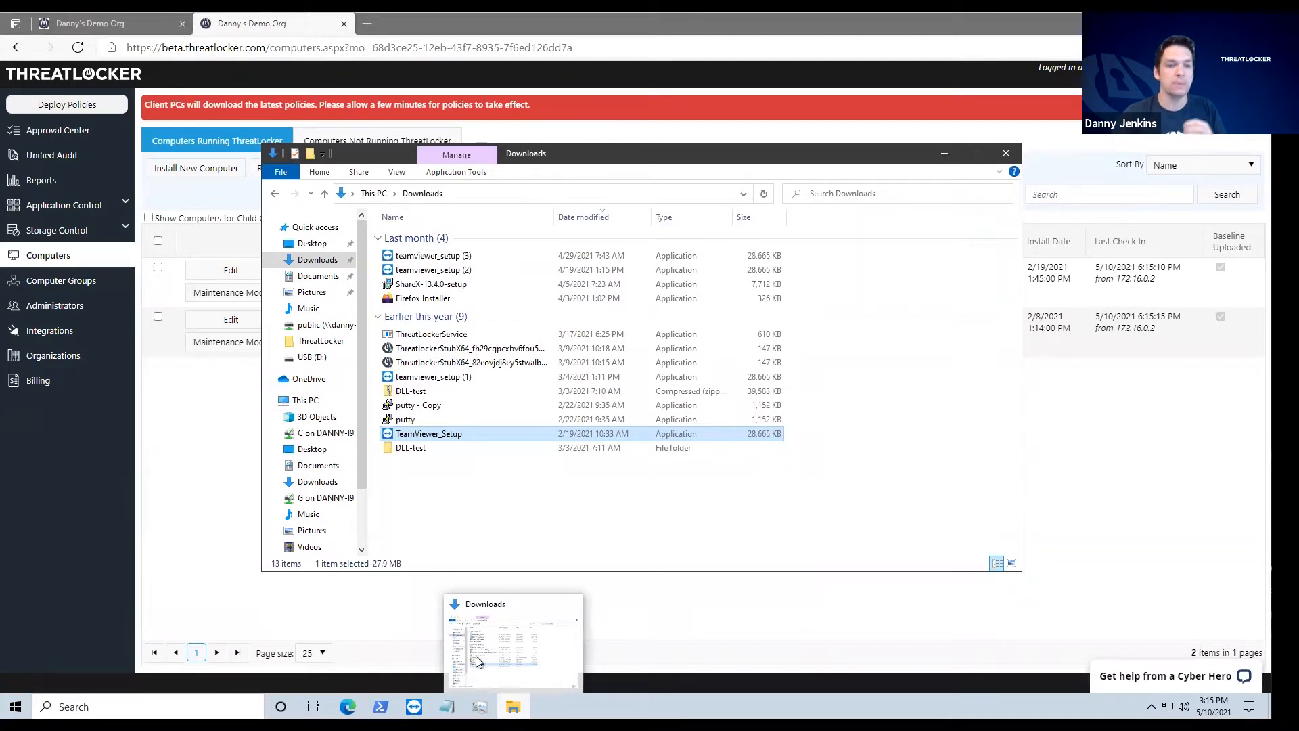
double_click(420, 433)
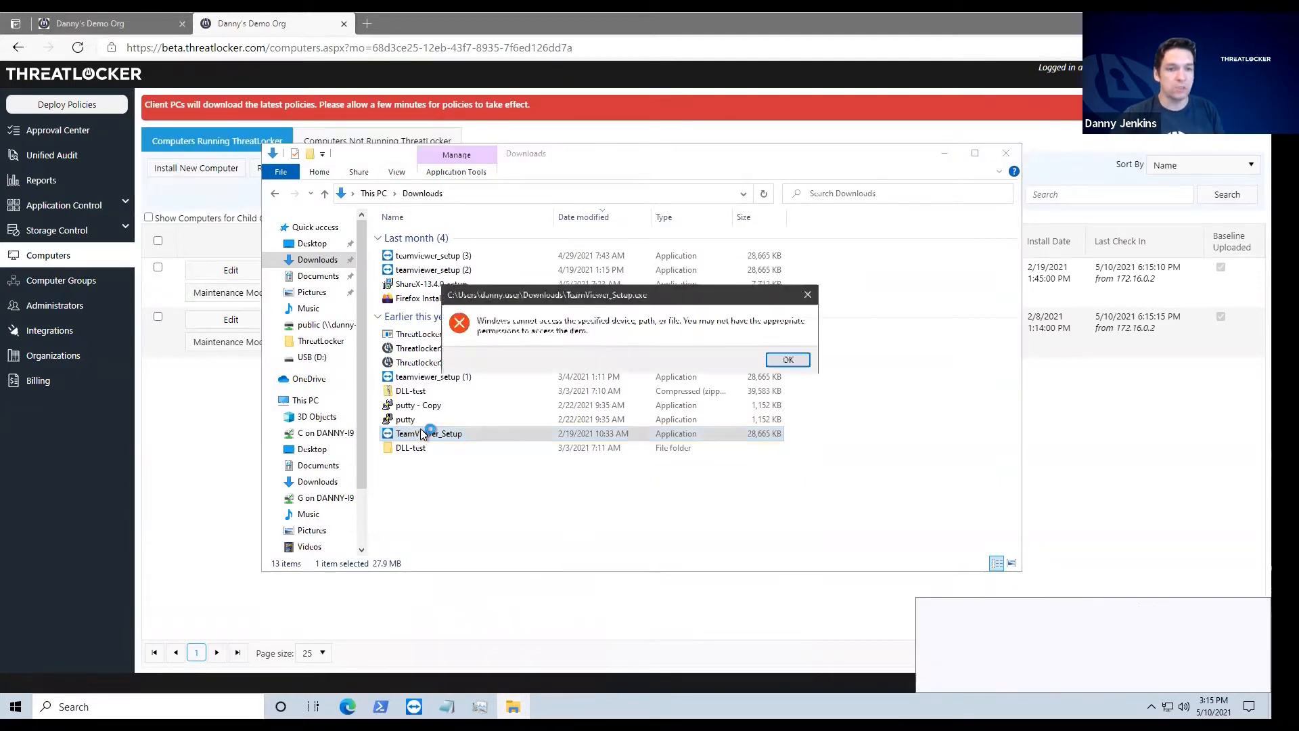
left_click(782, 356)
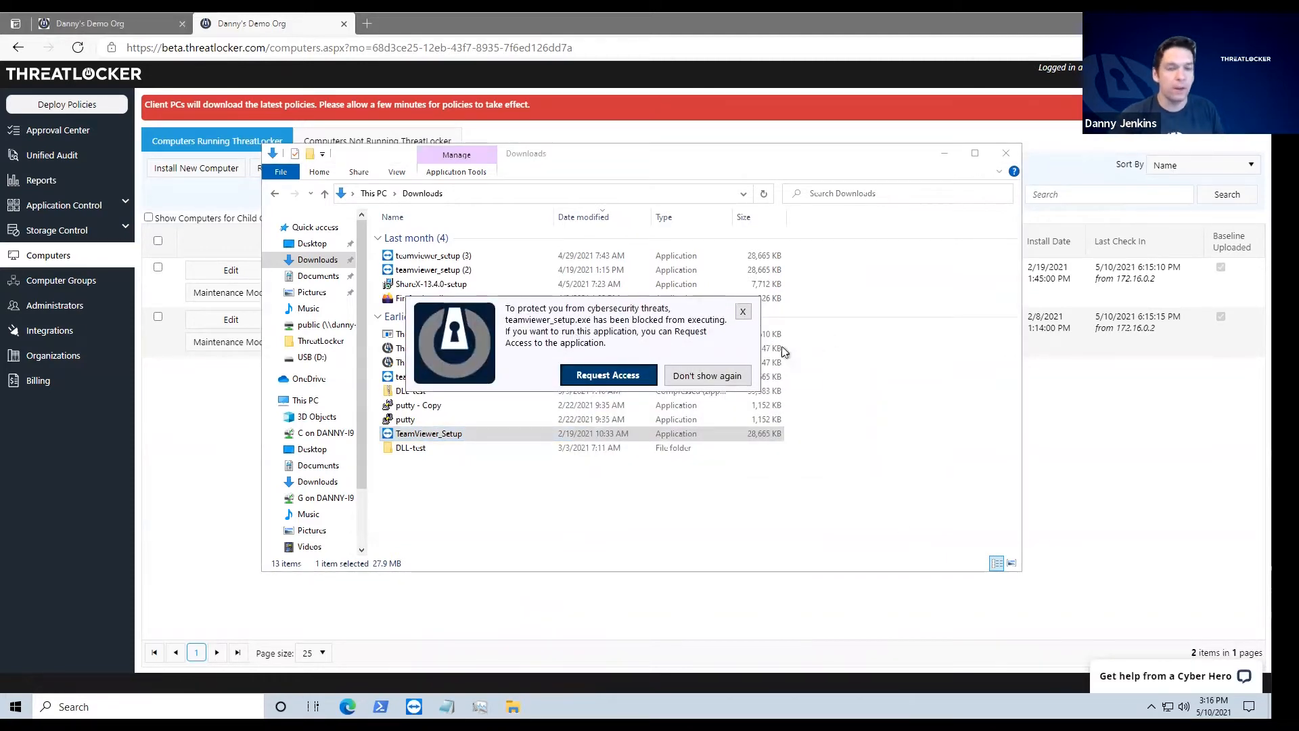
left_click(622, 376)
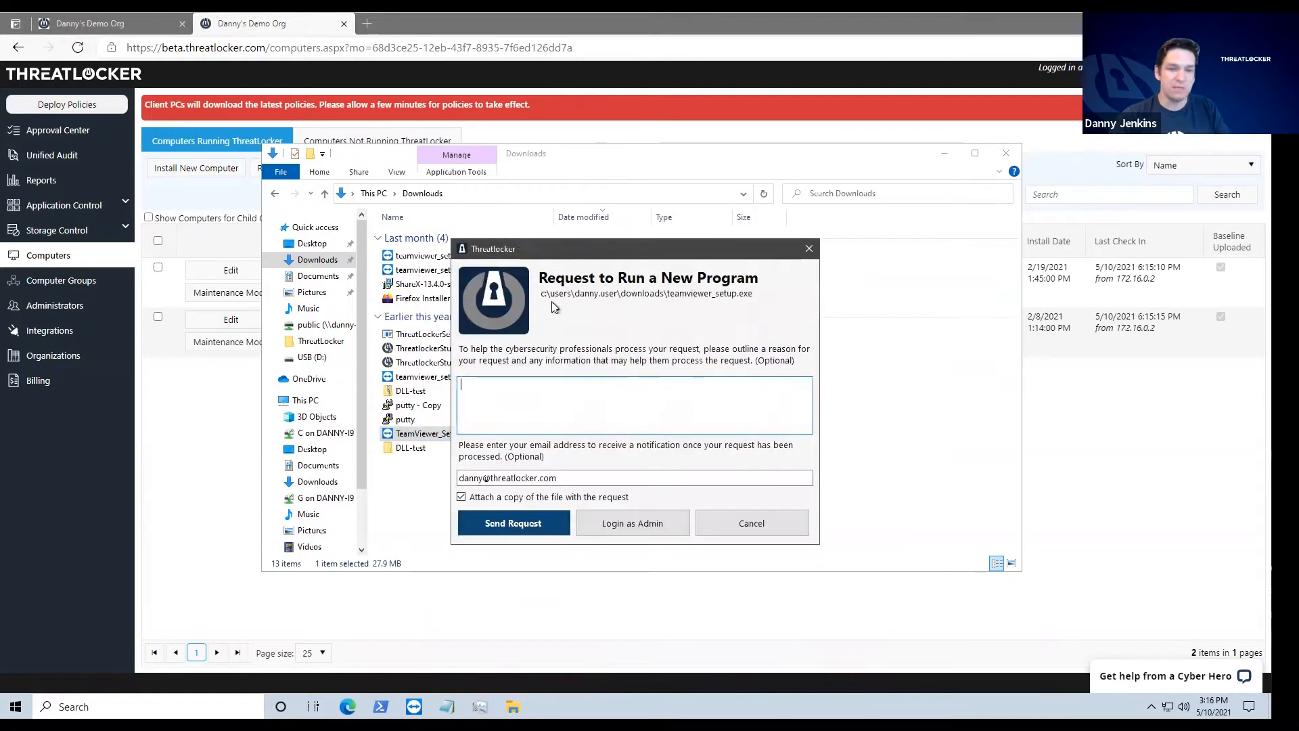
left_click(510, 518)
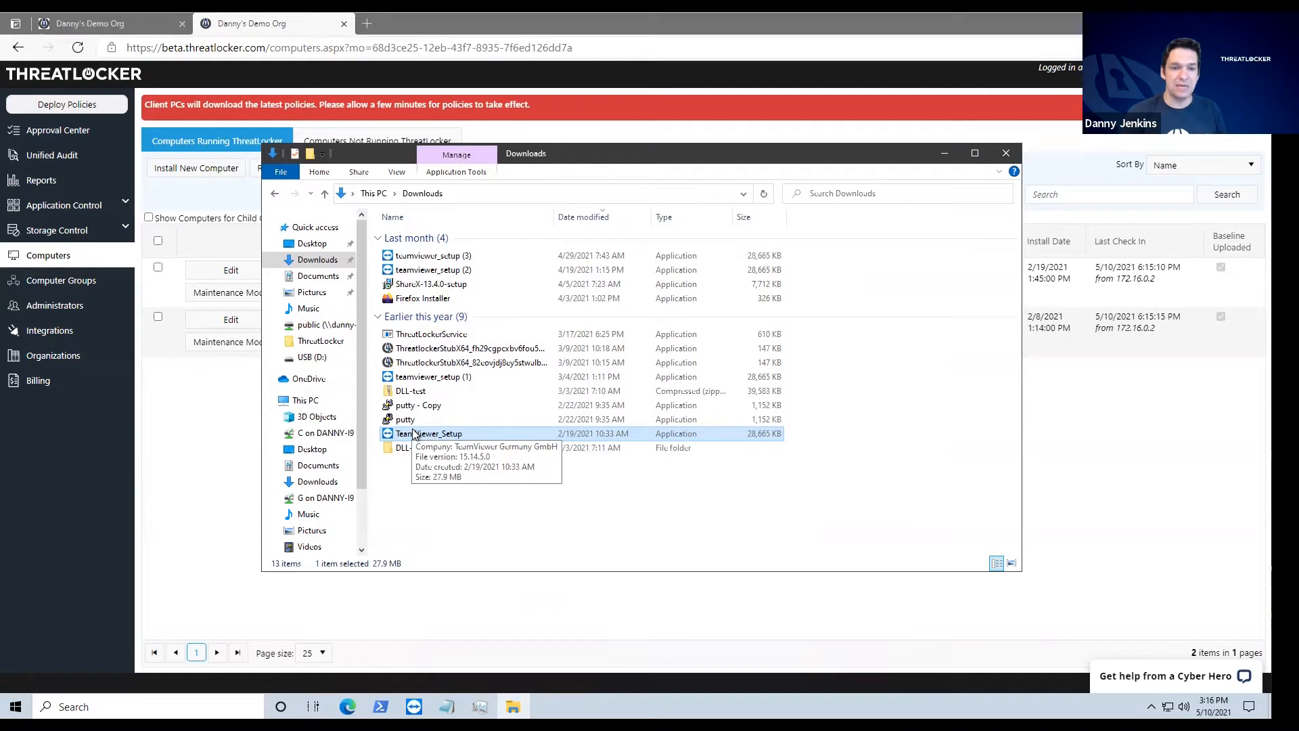
Open the most recent teamviewer_setup.exe request in the Approval Center
left_click(81, 130)
left_click(81, 129)
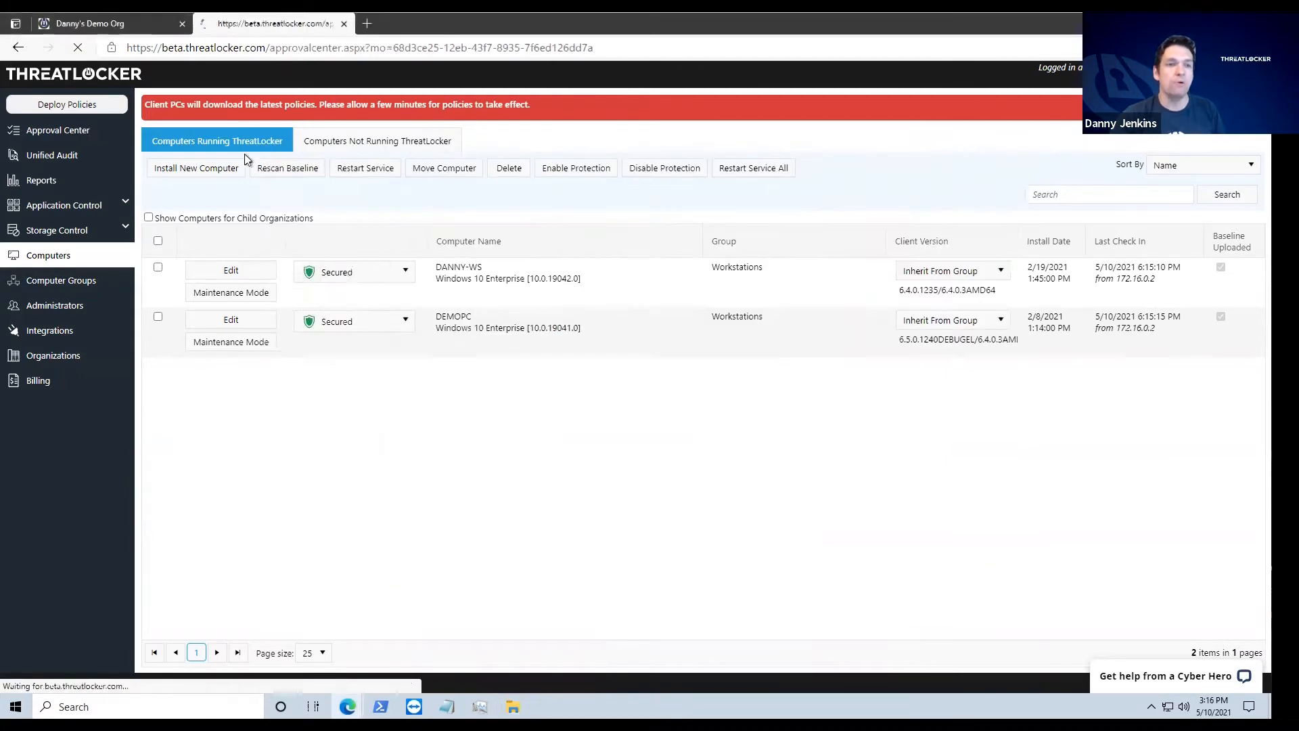
left_click(200, 164)
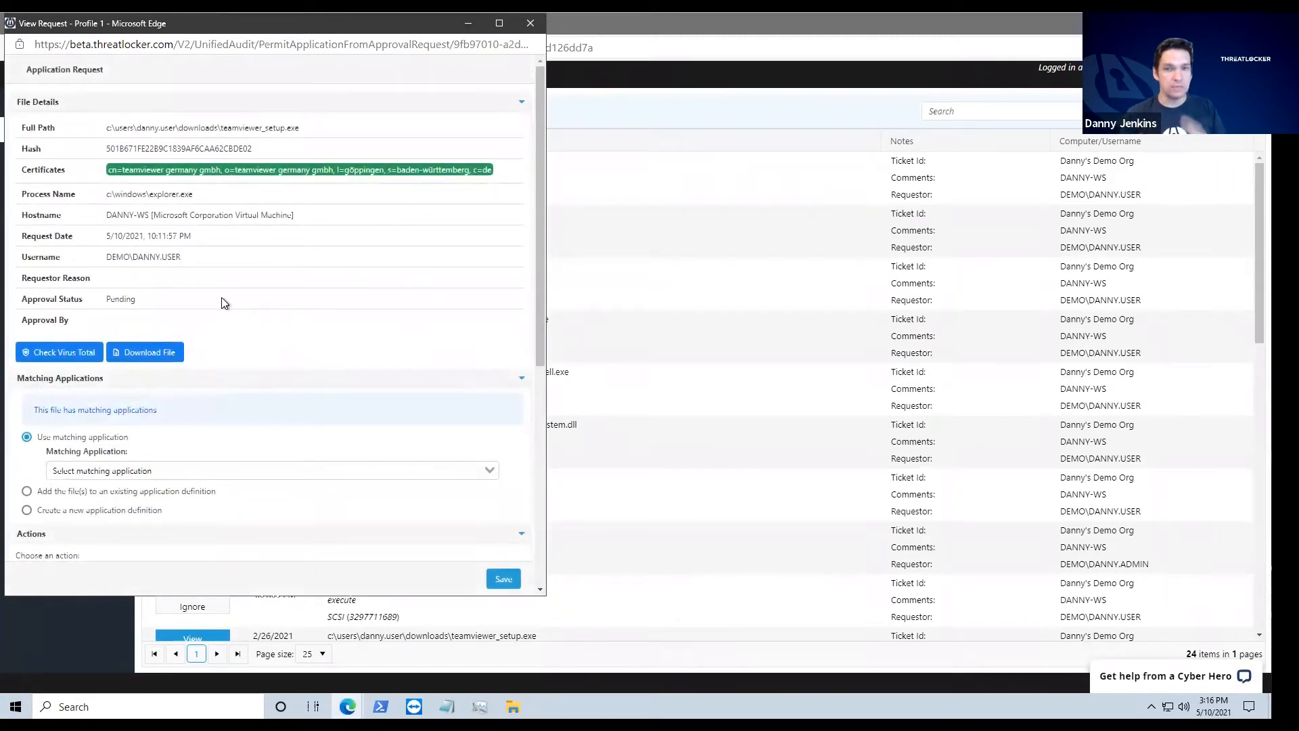
Choose ThreatLocker\Teamviewer (Built-In) as the matching application for the request
left_click(141, 474)
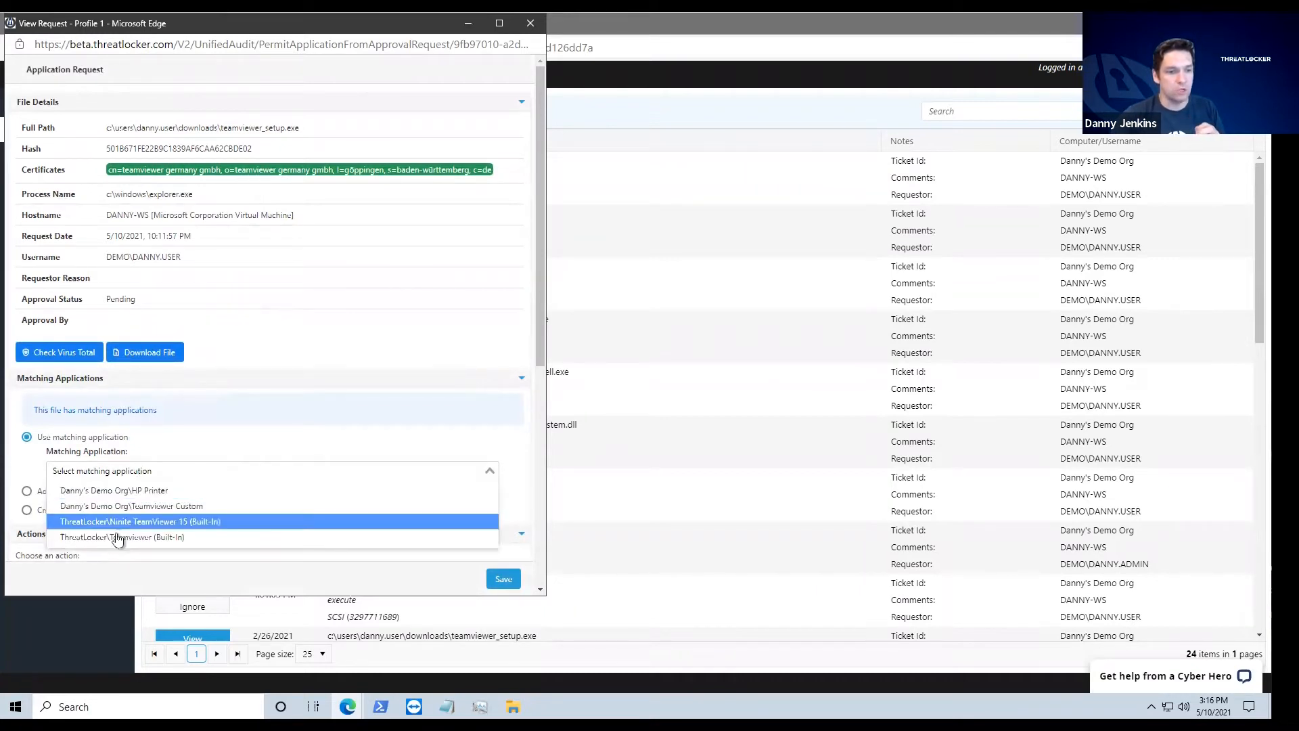
left_click(118, 538)
left_click(154, 473)
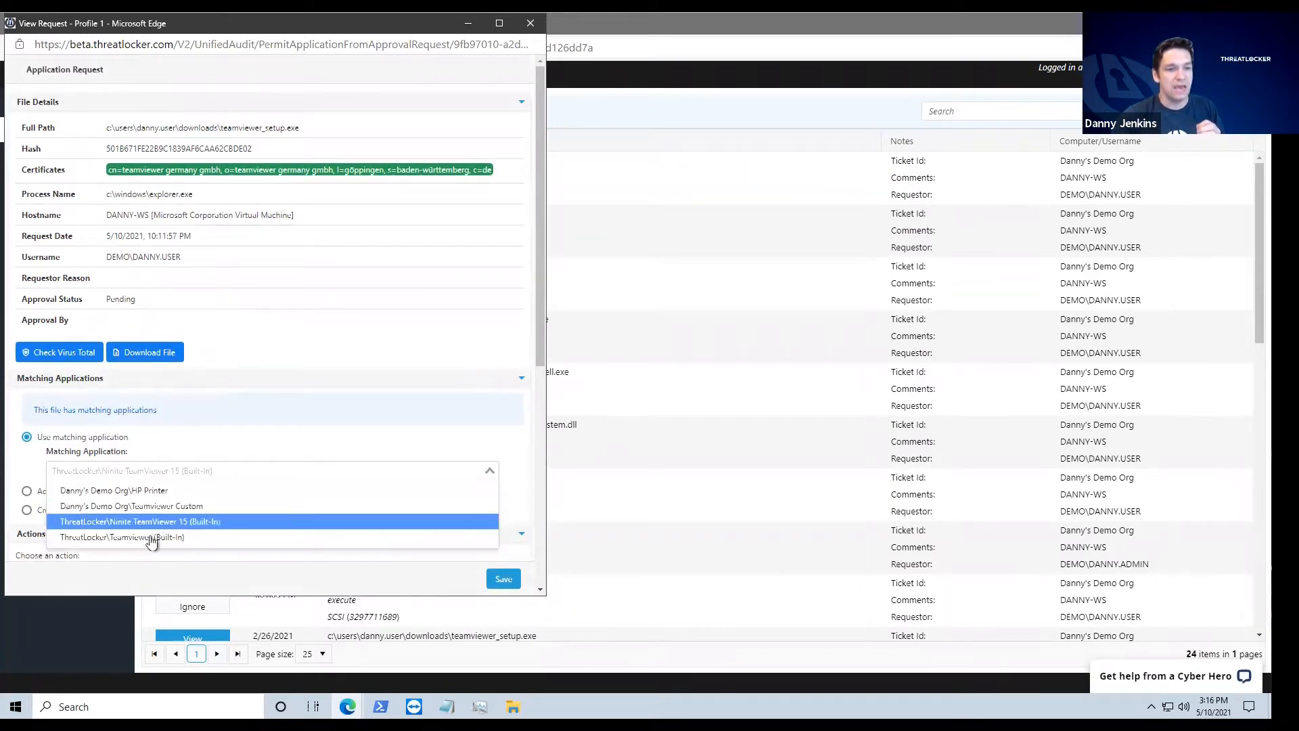
left_click(146, 536)
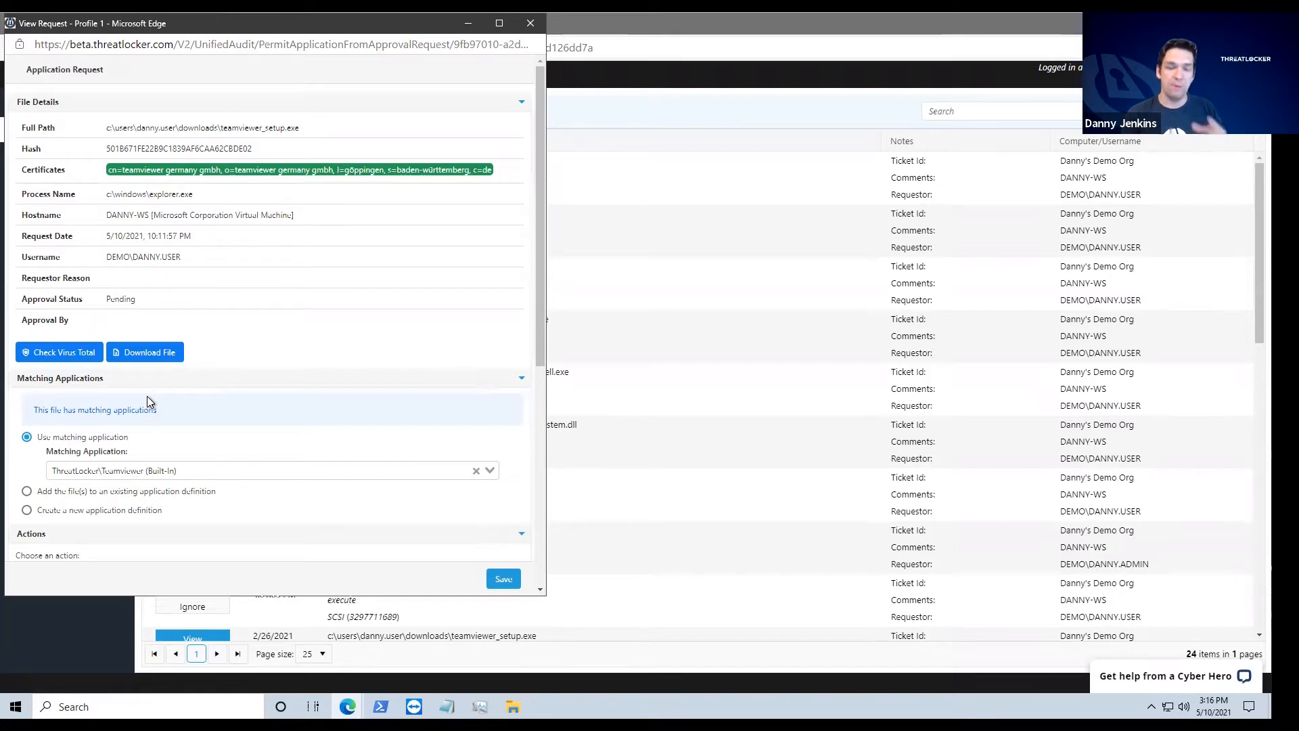
Permit the application without restriction for the Workstations computer group and save the approval
scroll(251, 372, "down", 3)
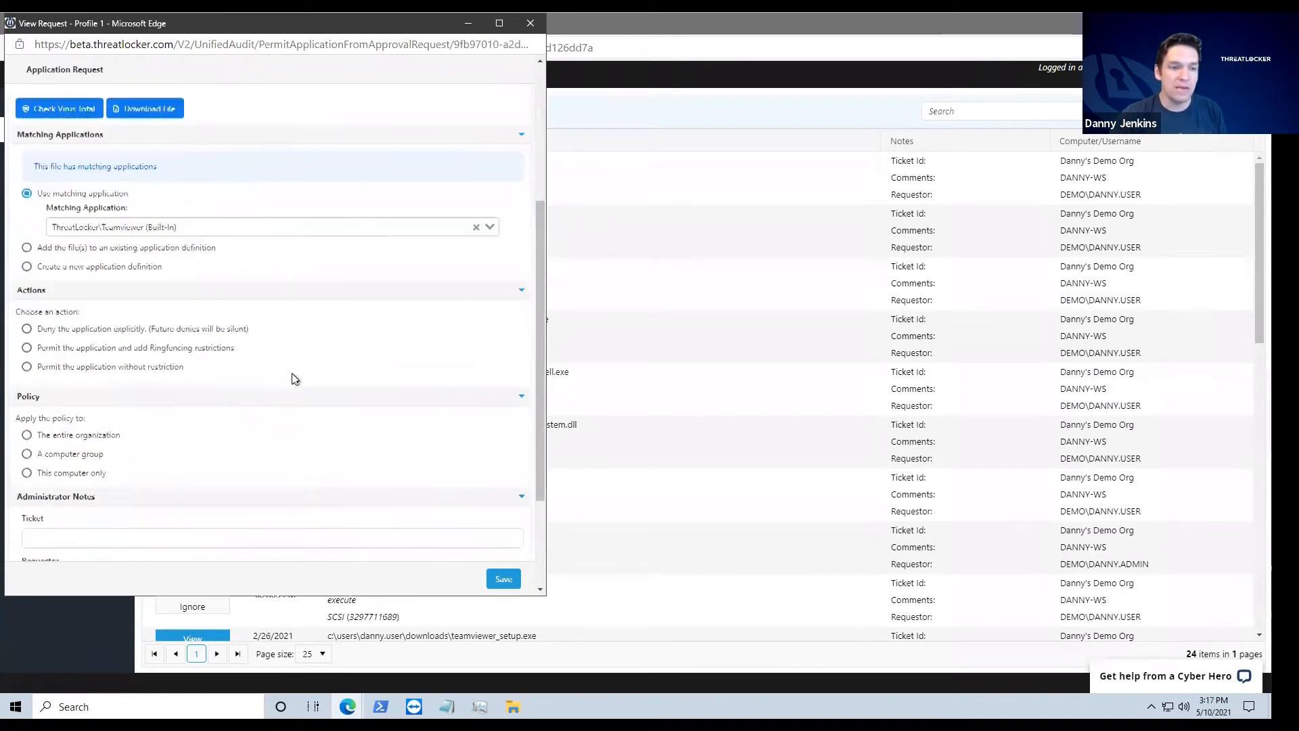
left_click(107, 368)
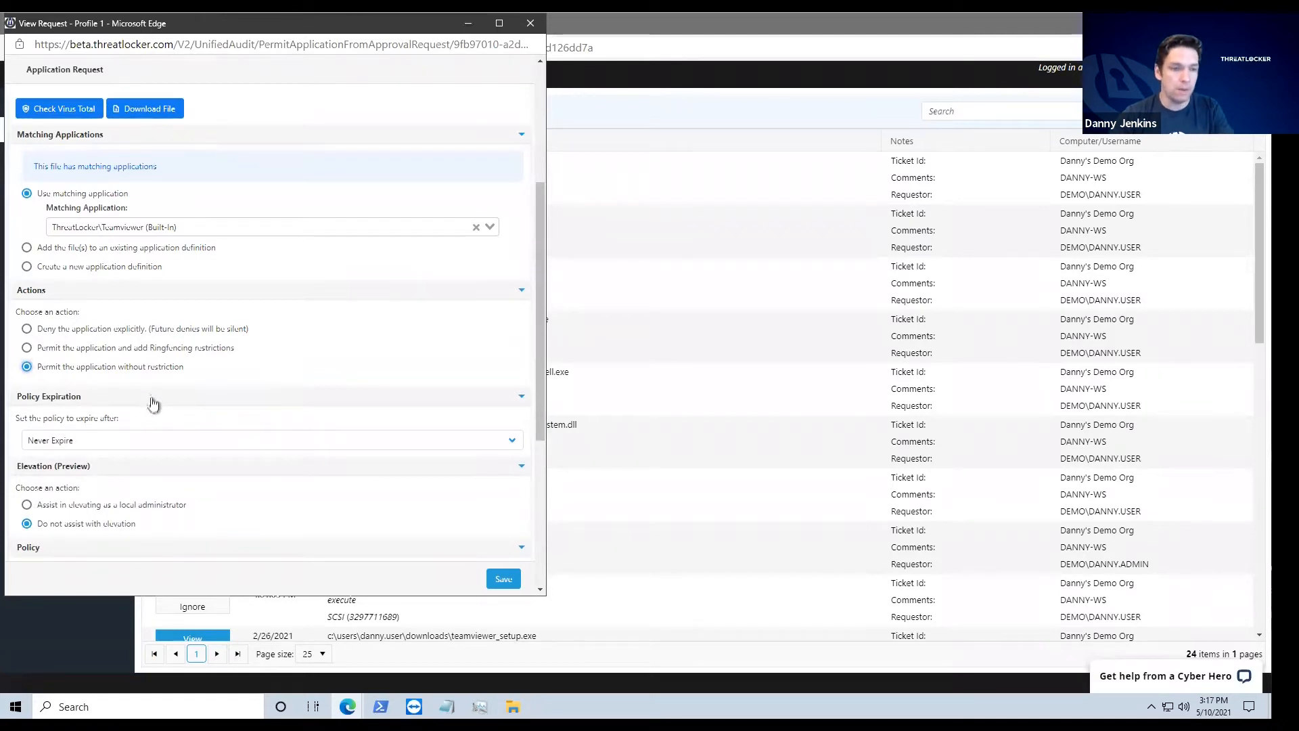
scroll(269, 496, "down", 3)
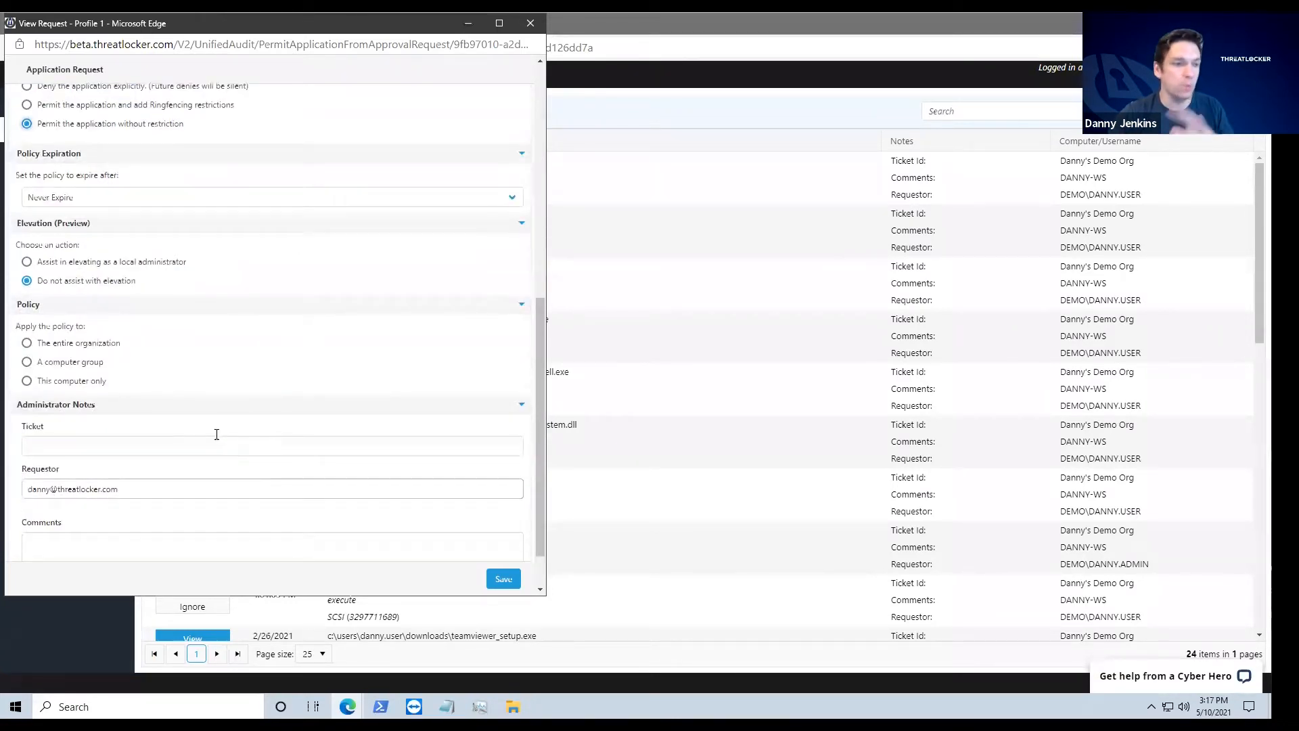
left_click(87, 363)
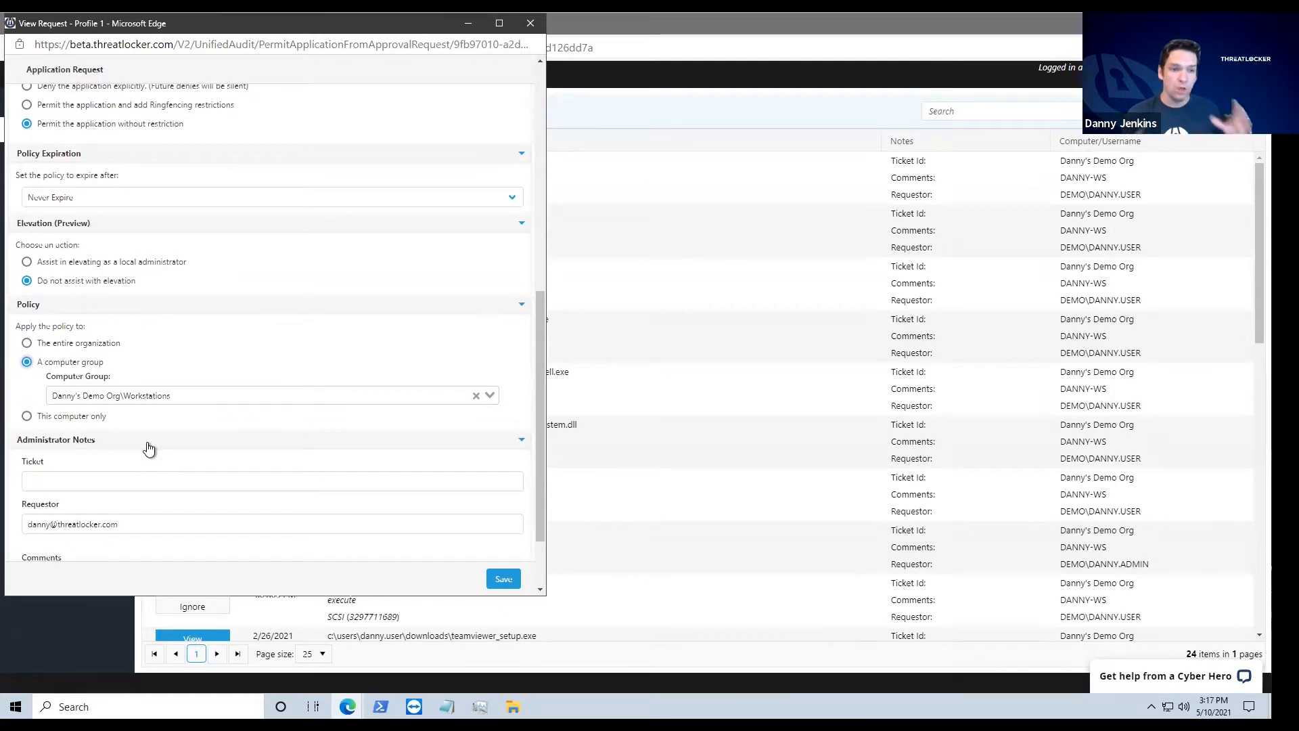
left_click(503, 577)
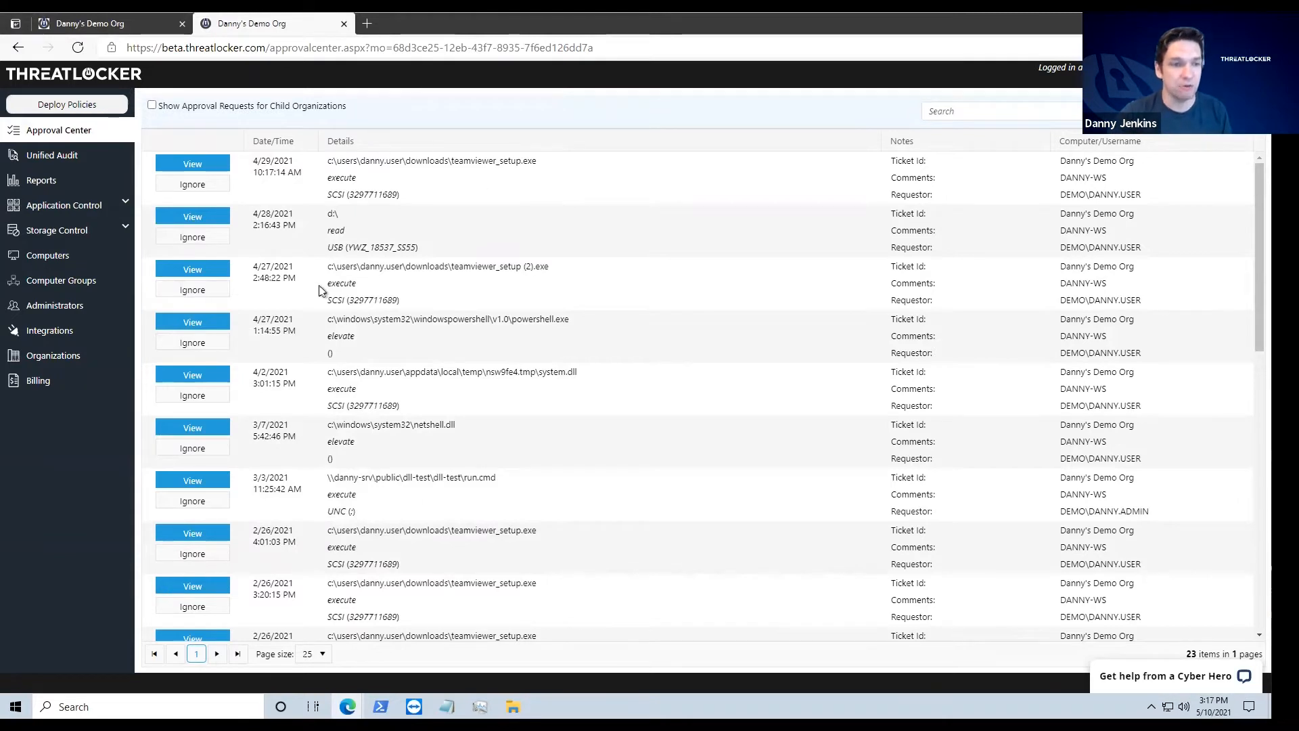
Try twice to run TeamViewer_Setup from the Downloads folder to test the new permit policy
left_click(90, 206)
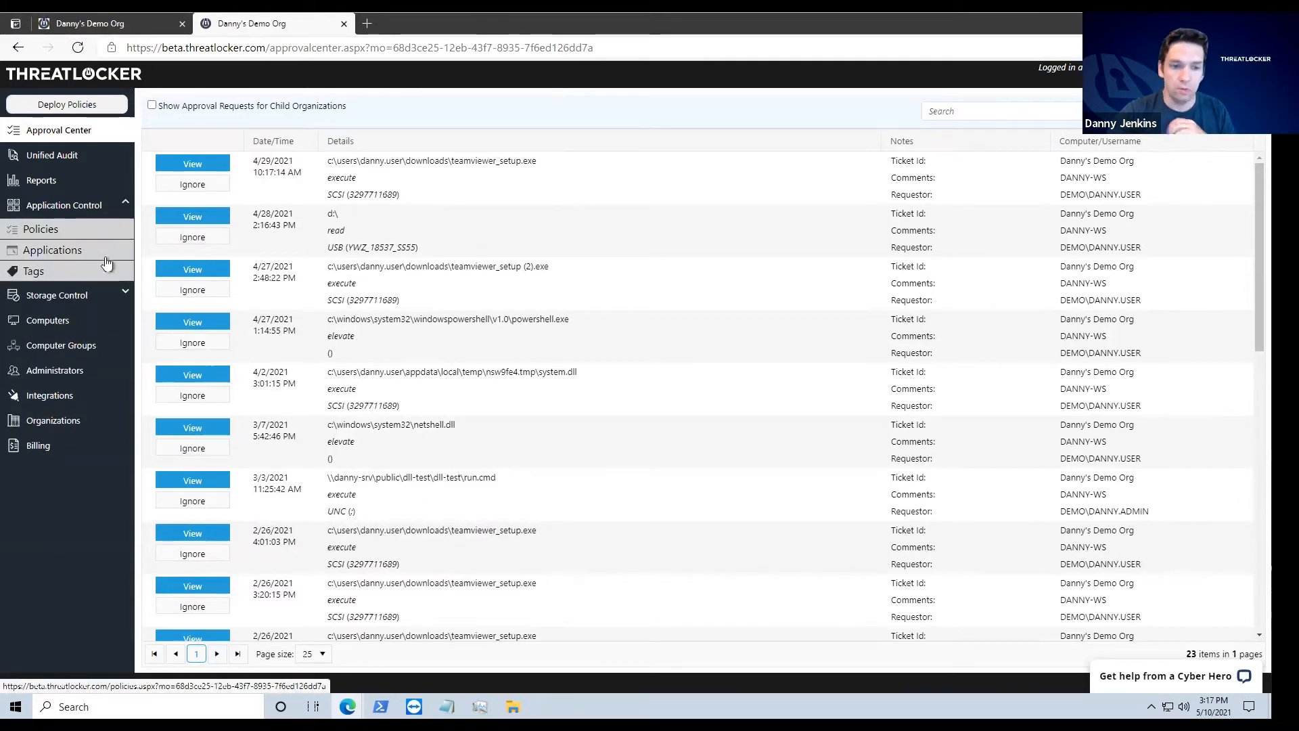
left_click(513, 706)
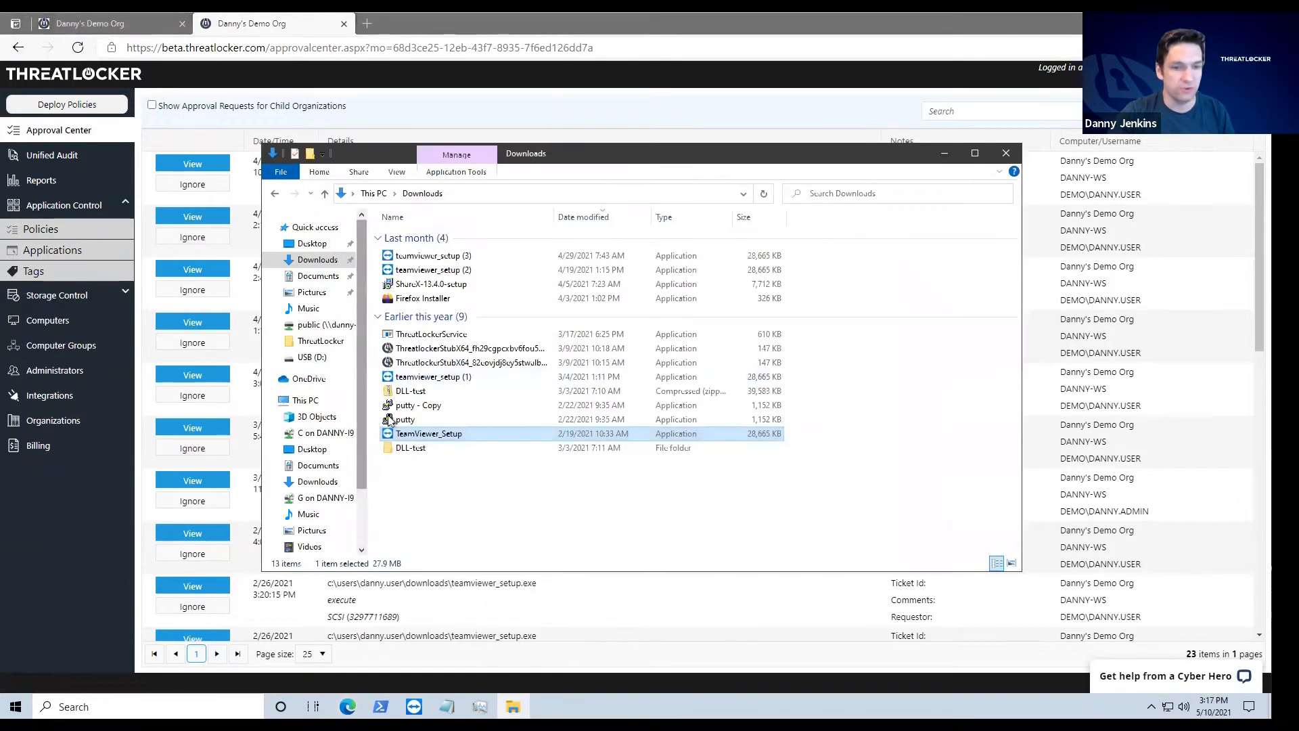
double_click(420, 437)
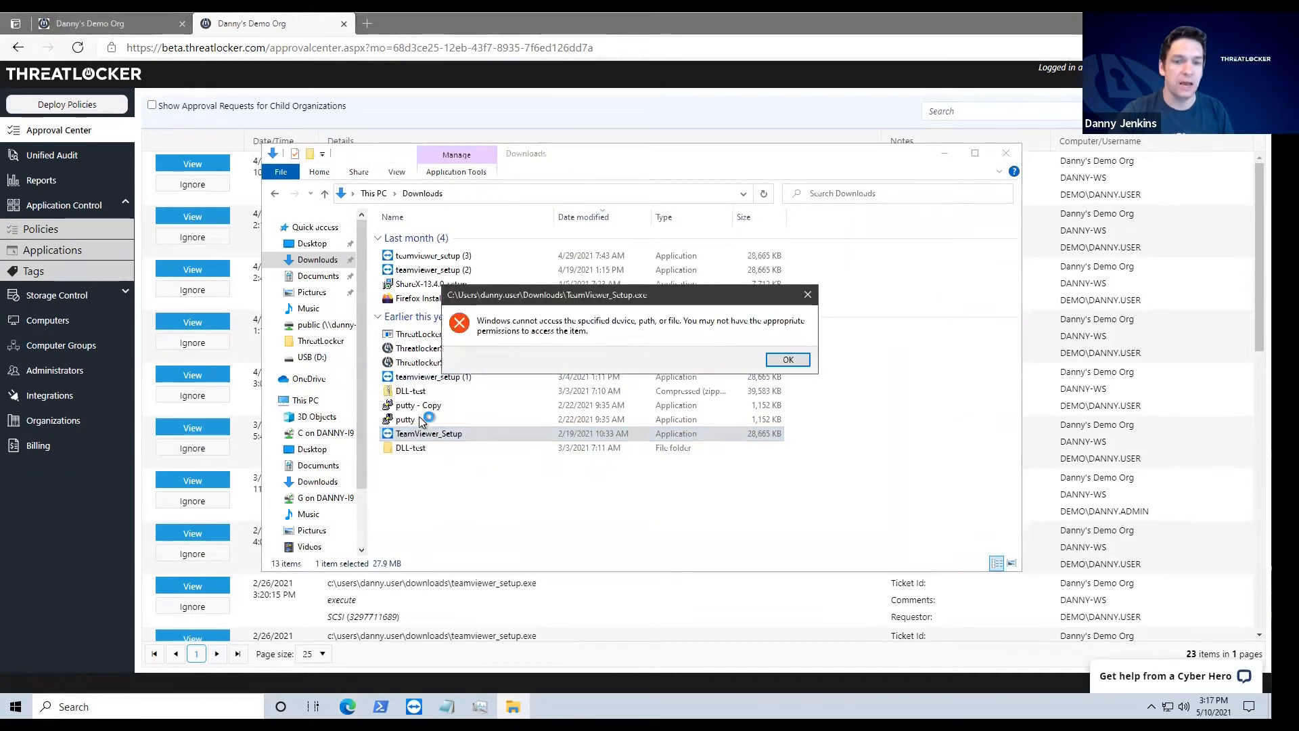
left_click(785, 360)
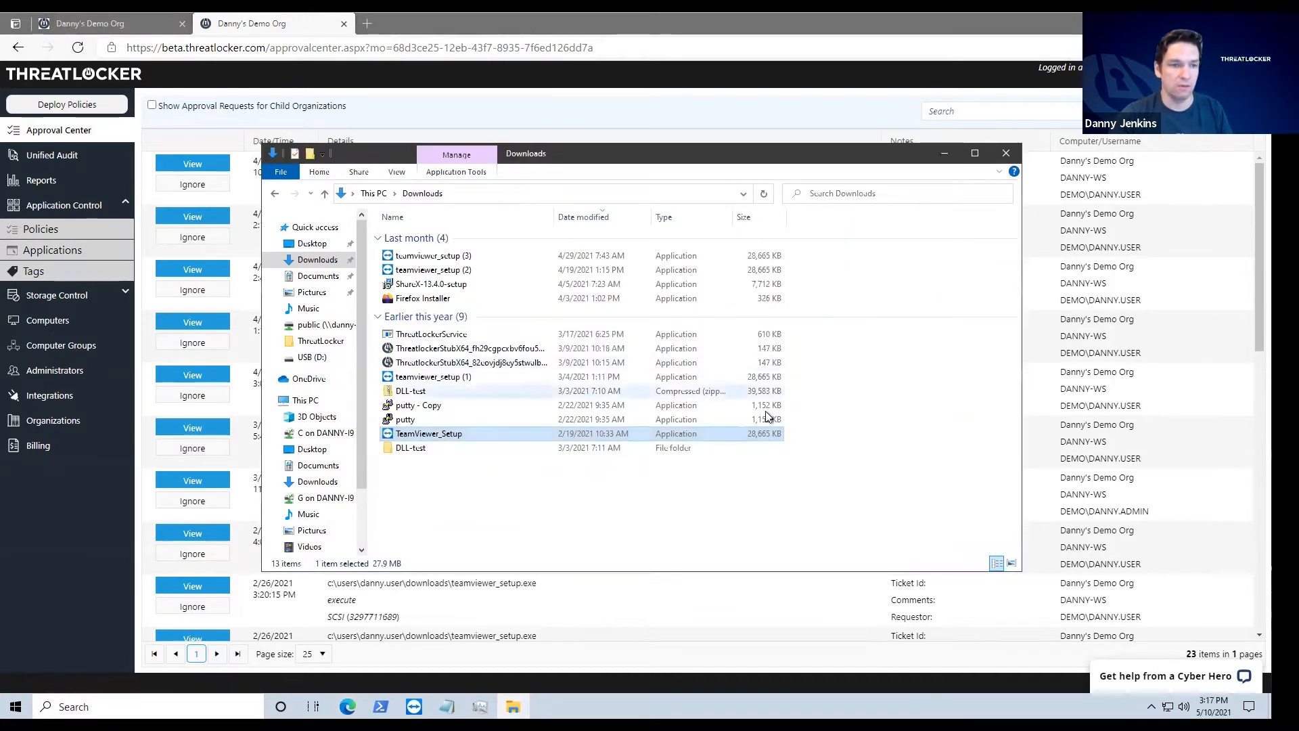
double_click(427, 435)
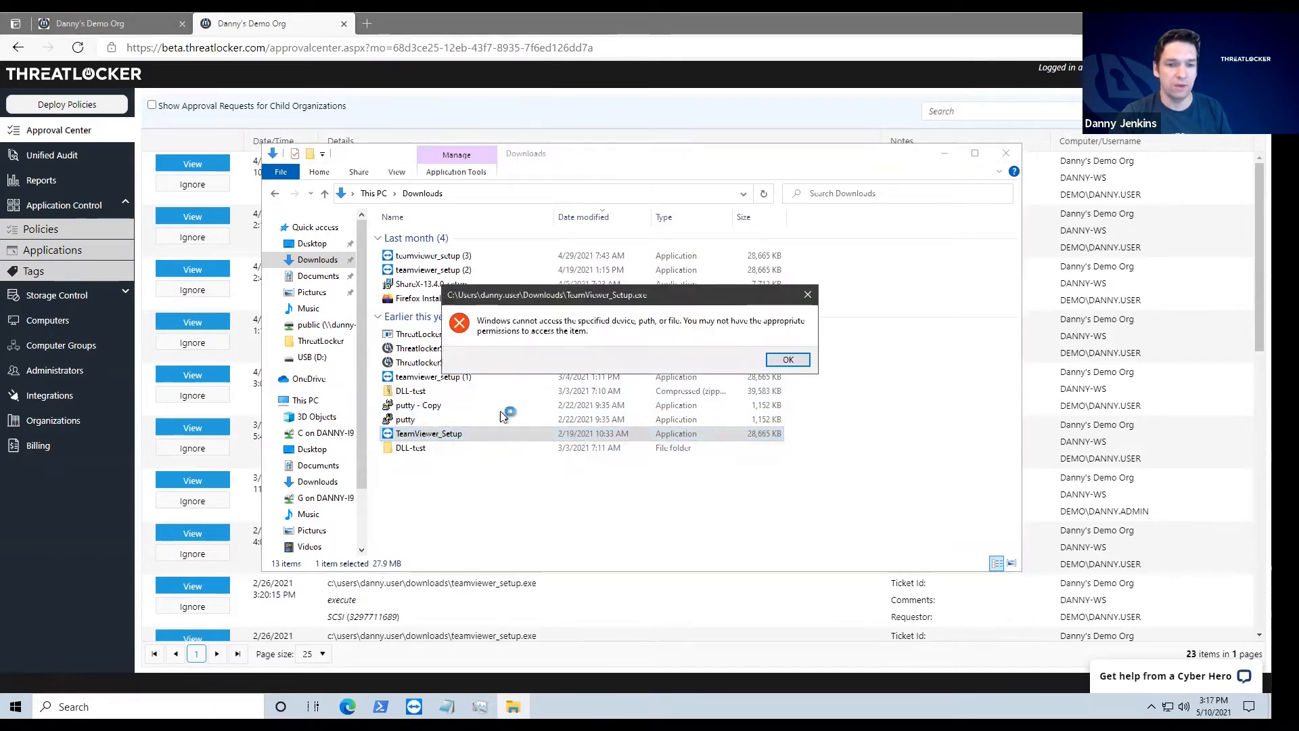
left_click(786, 359)
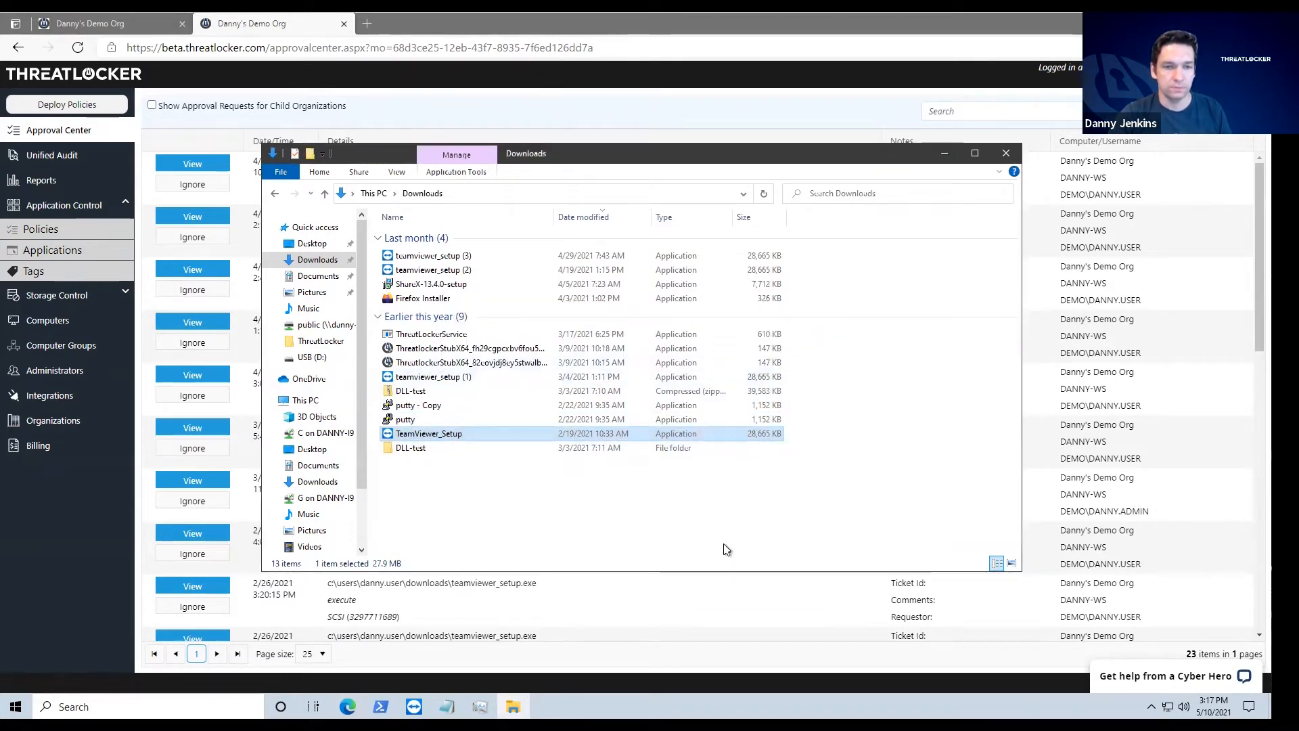
List the application control policies for the computer group that received the new TeamViewer permit policy
left_click(728, 522)
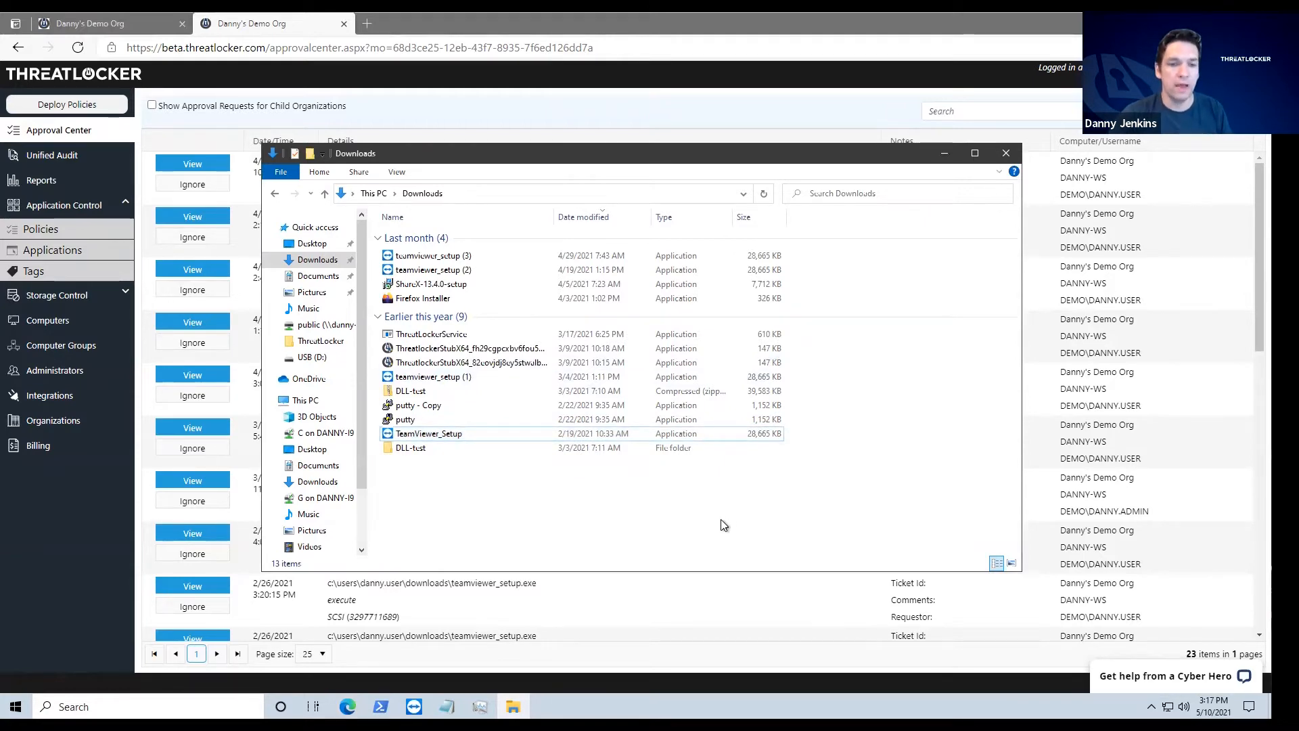
left_click(80, 230)
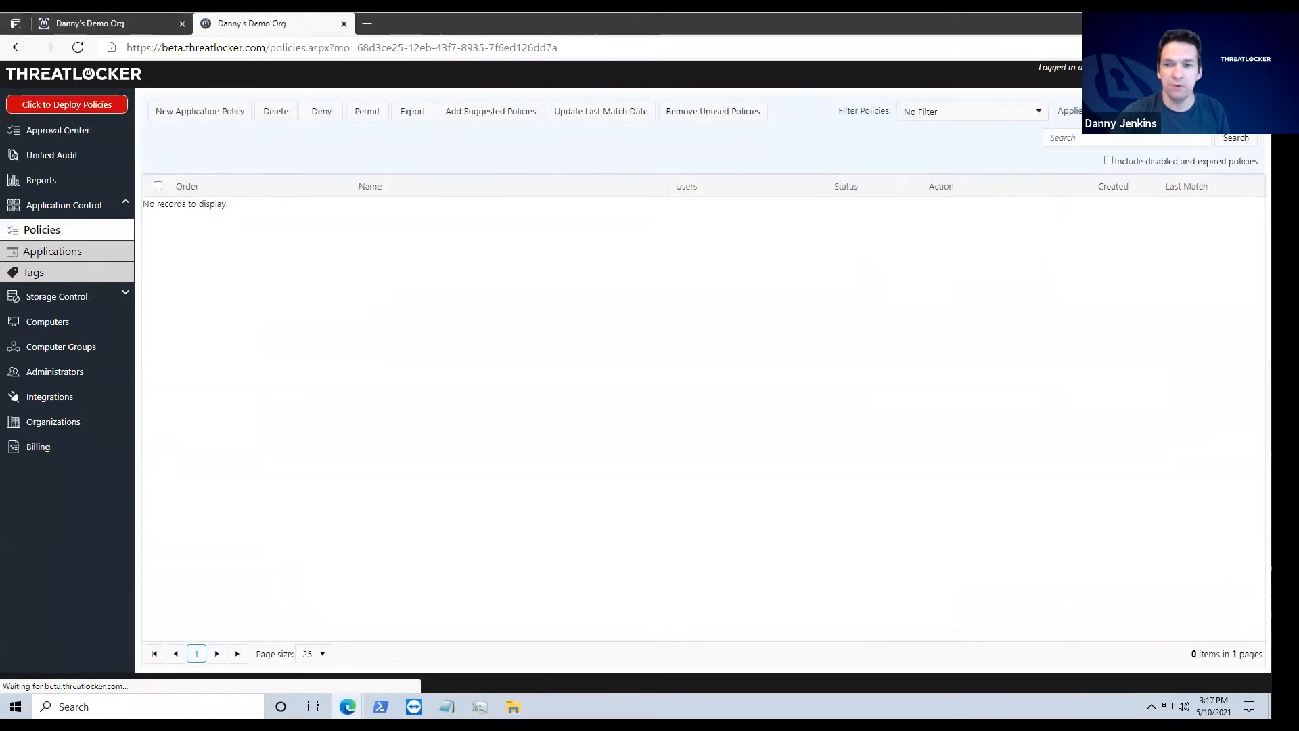
left_click(1163, 111)
left_click(1167, 201)
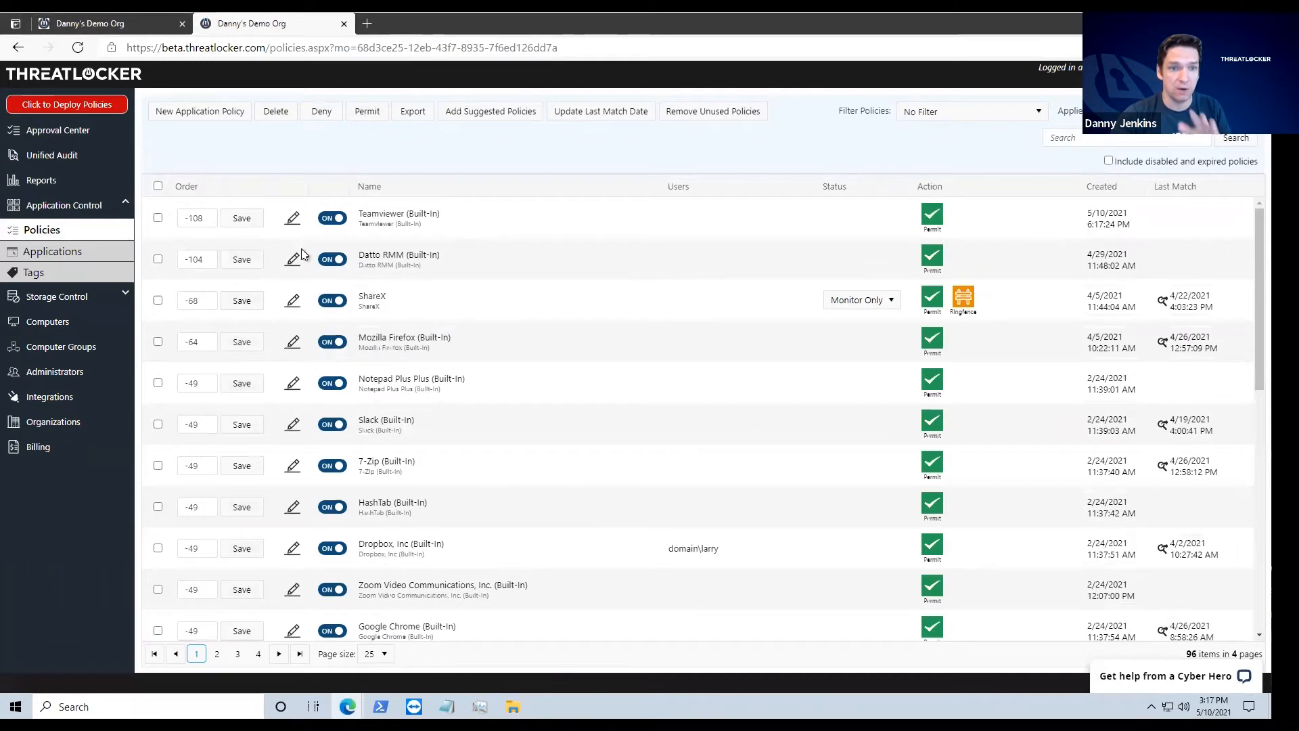
Run TeamViewer_Setup from the Downloads folder to test the permit policy, then close the installer and the folder
left_click(512, 706)
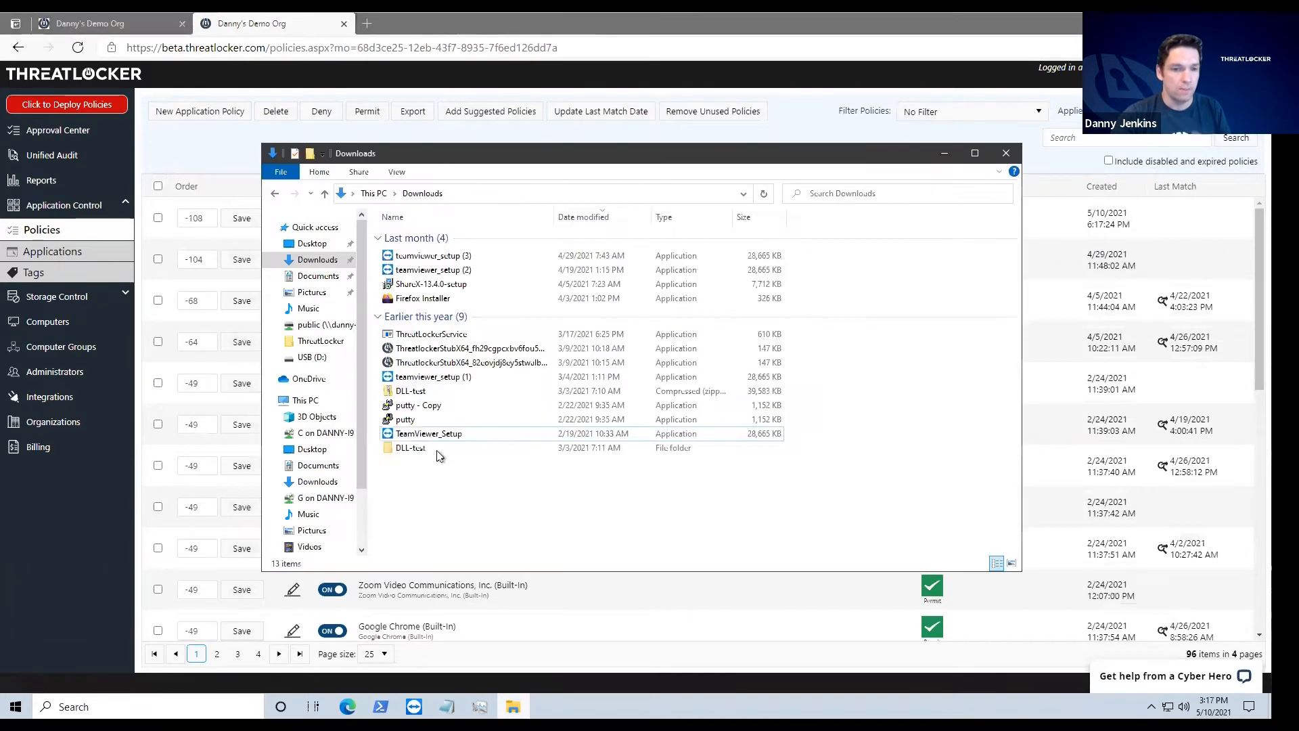
double_click(403, 435)
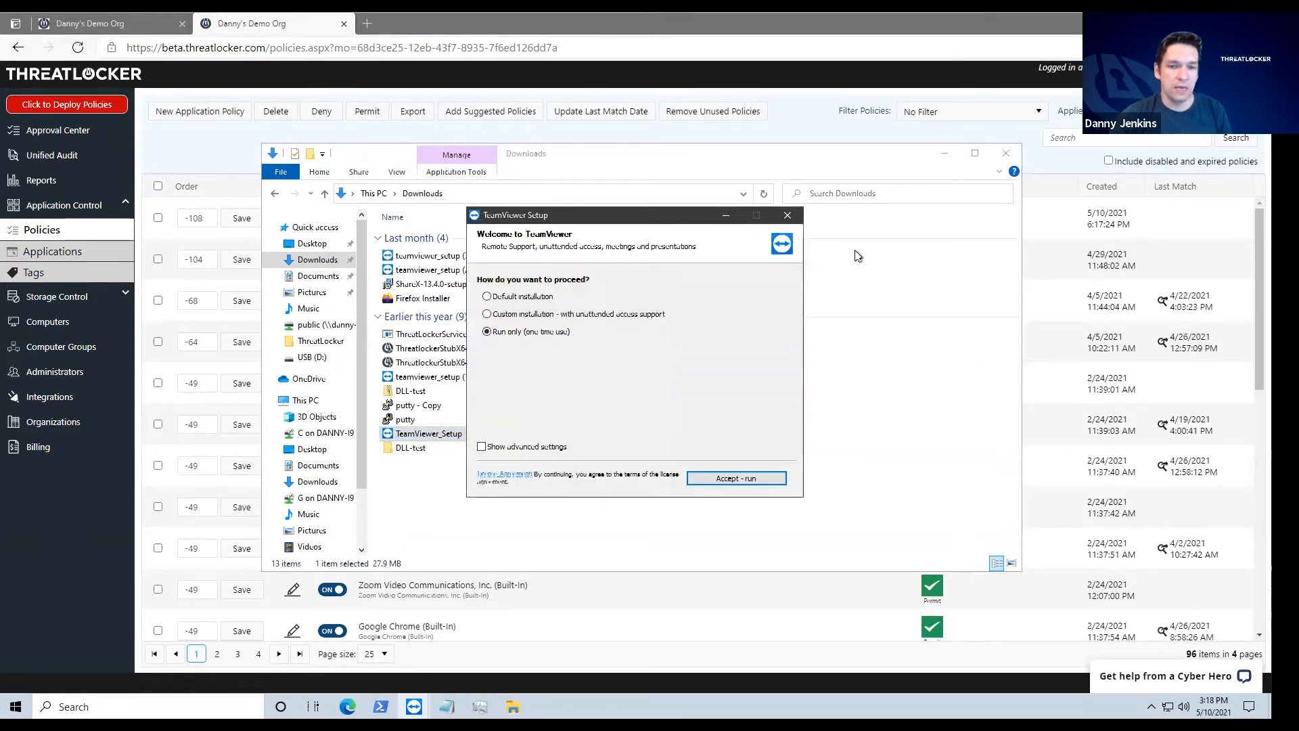
left_click(787, 215)
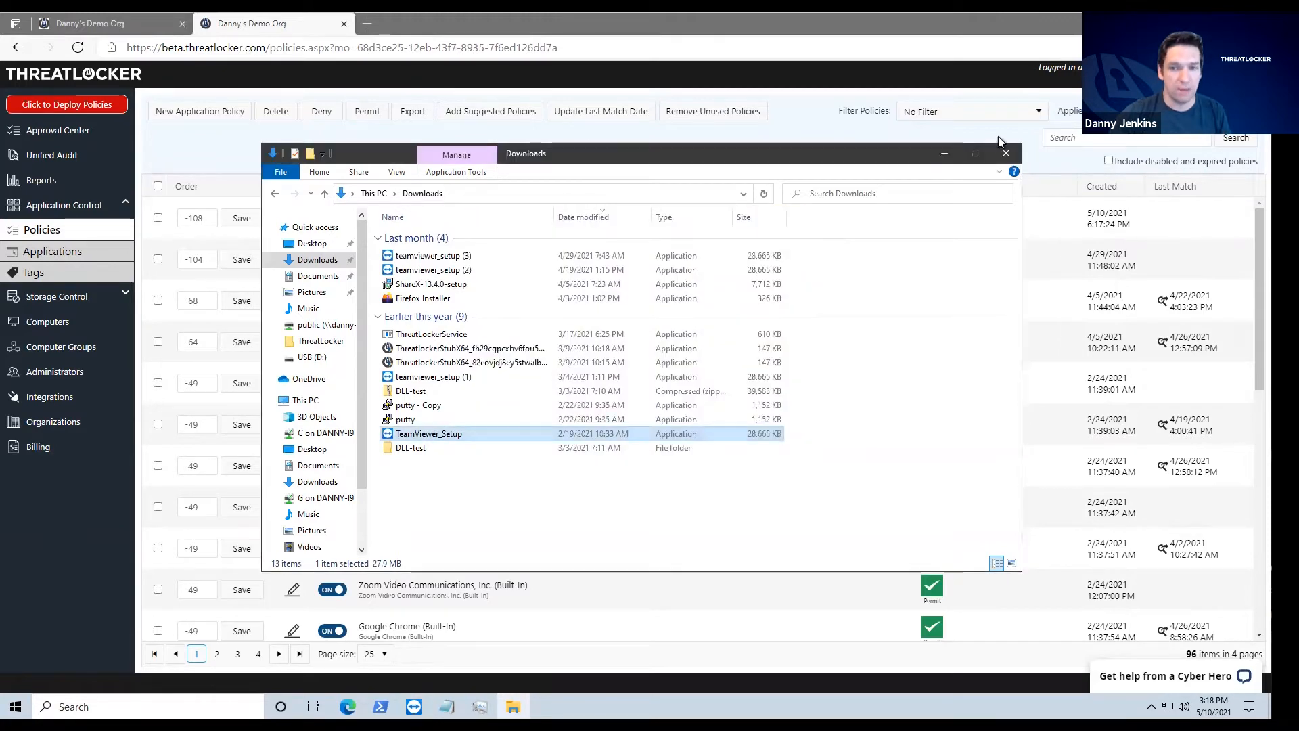
left_click(1005, 155)
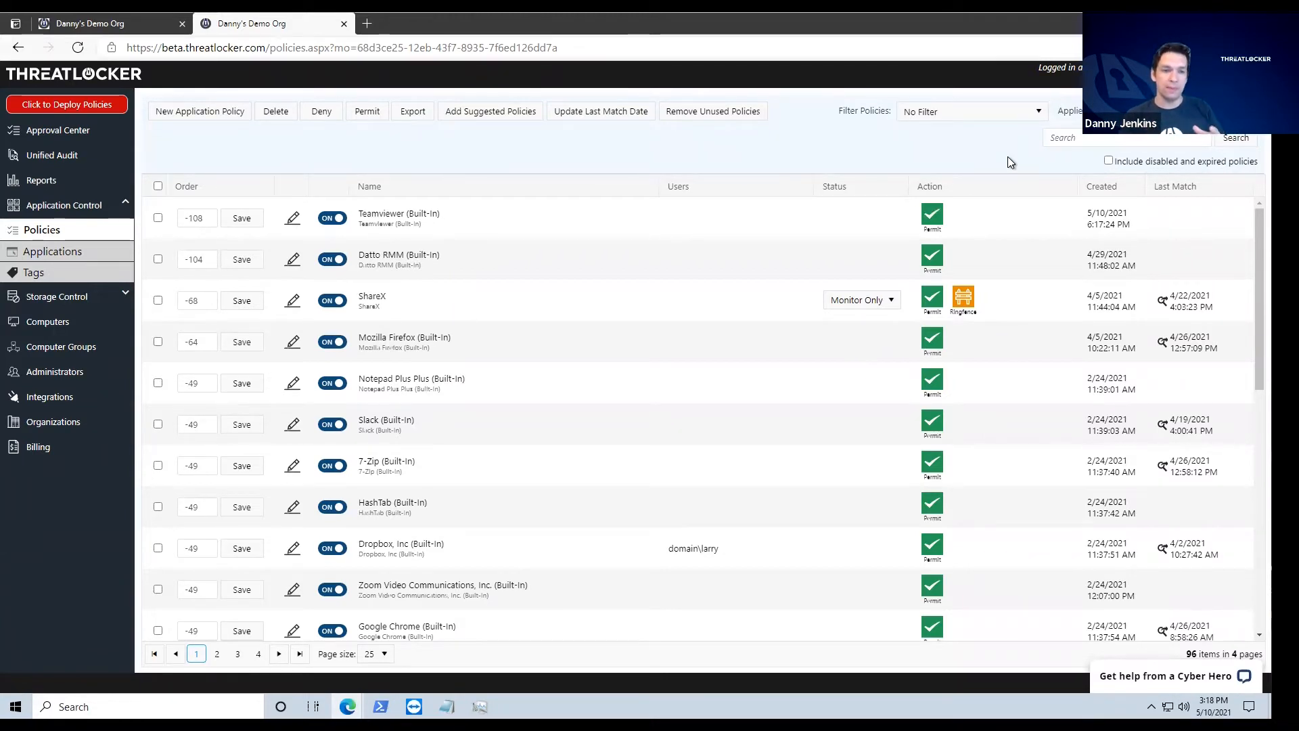
Search the policies for "office" and review the blocked application interactions in the Microsoft Office (Ringfenced) policy
left_click(1080, 134)
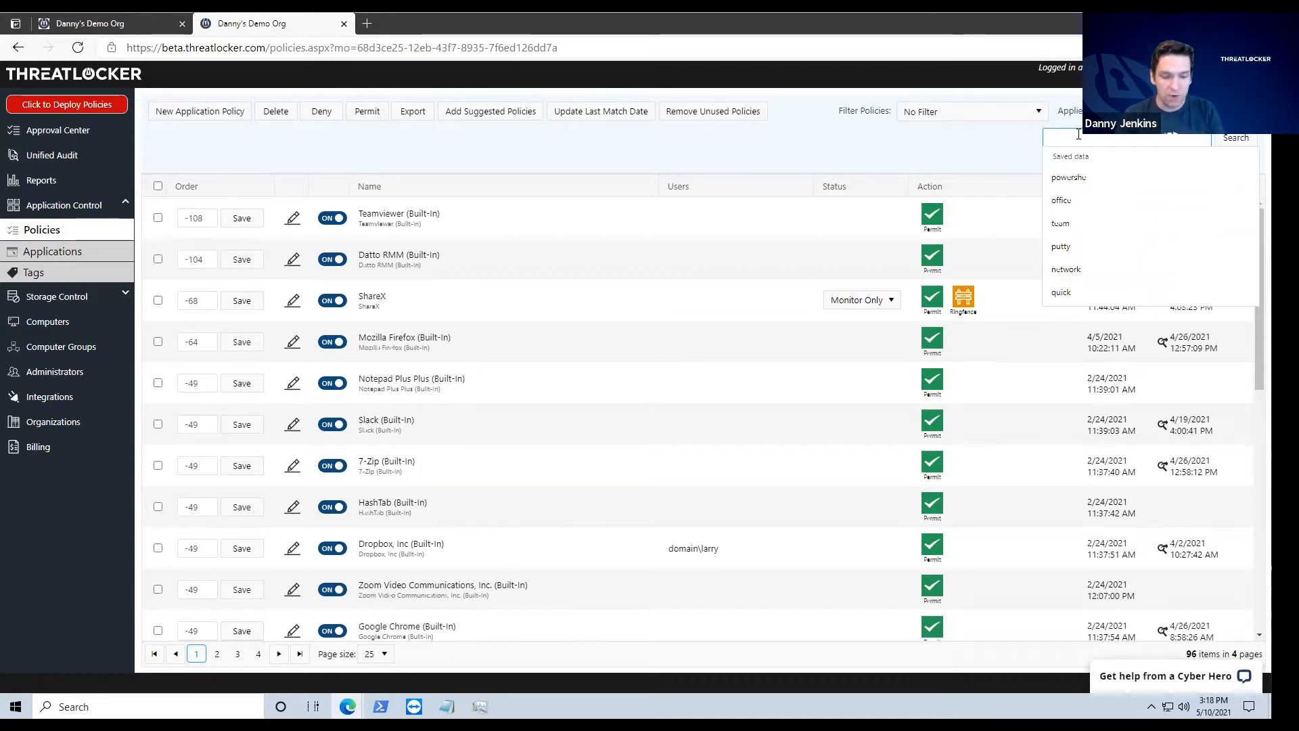
type("wo")
type("office")
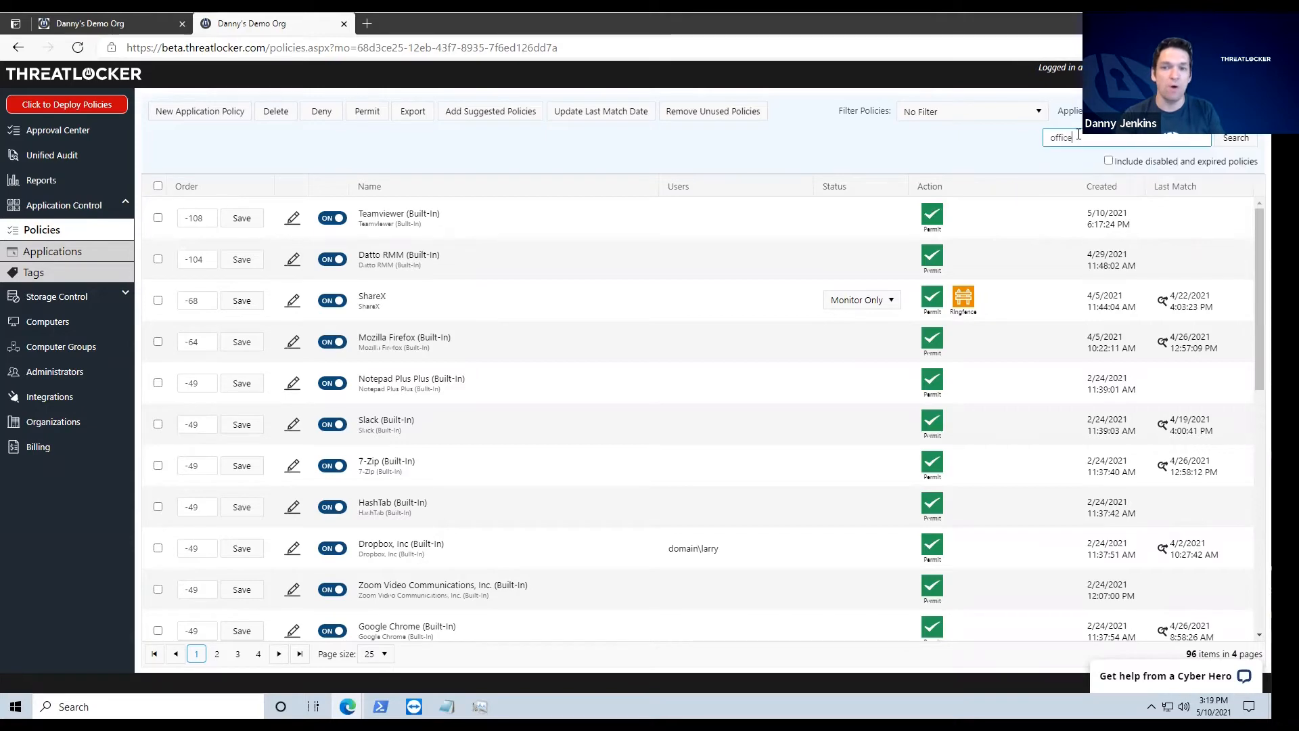
key("Return")
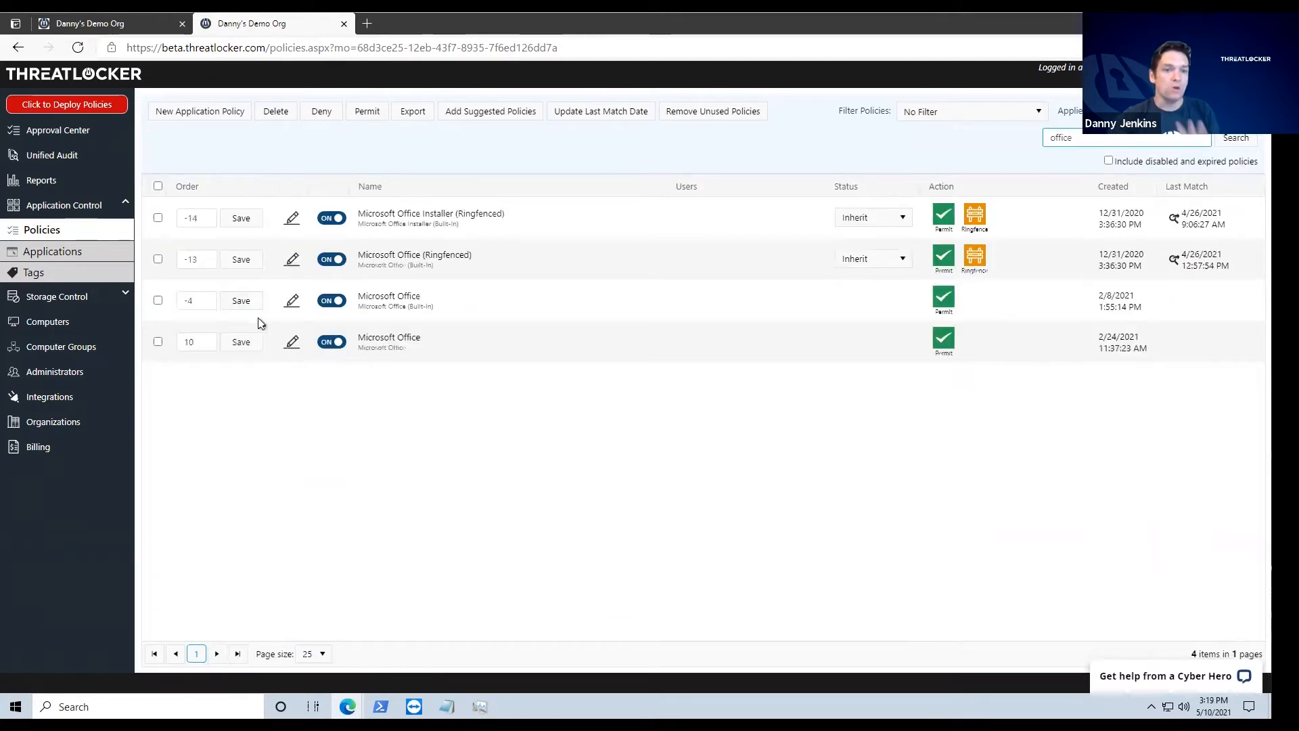
left_click(290, 261)
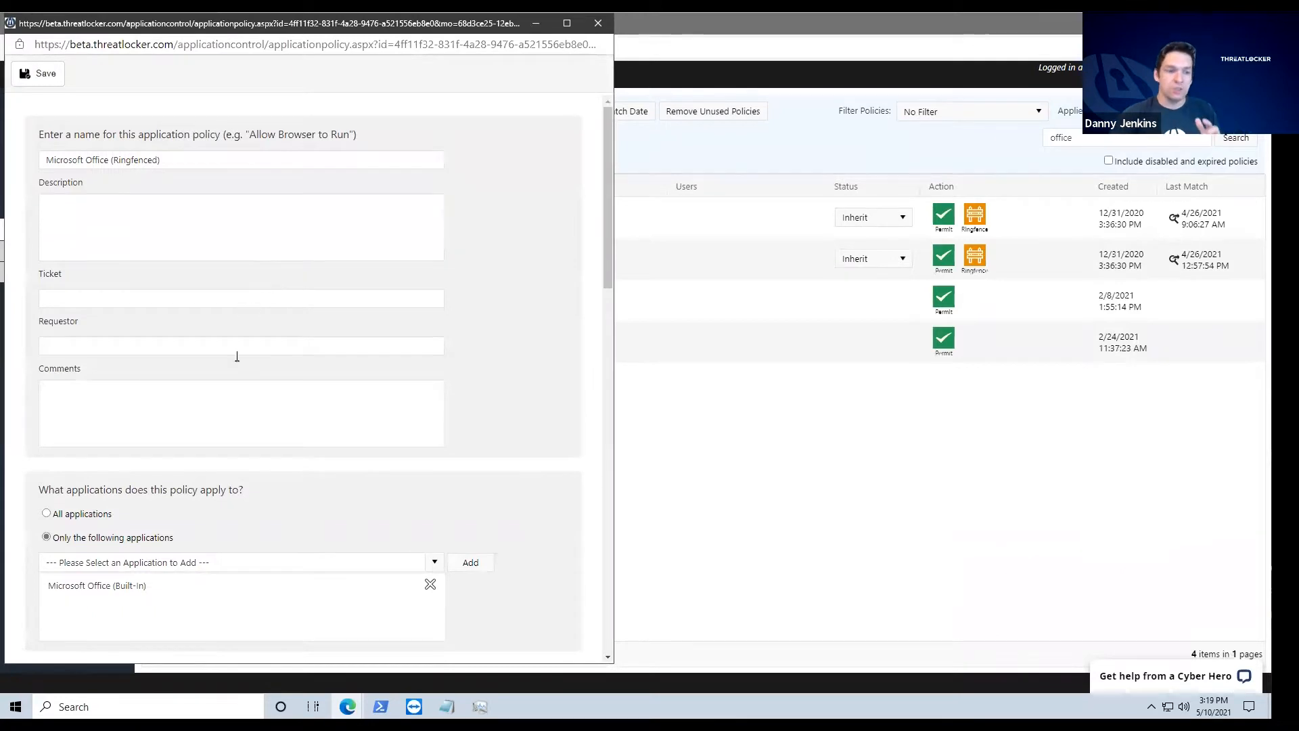
scroll(291, 420, "down", 8)
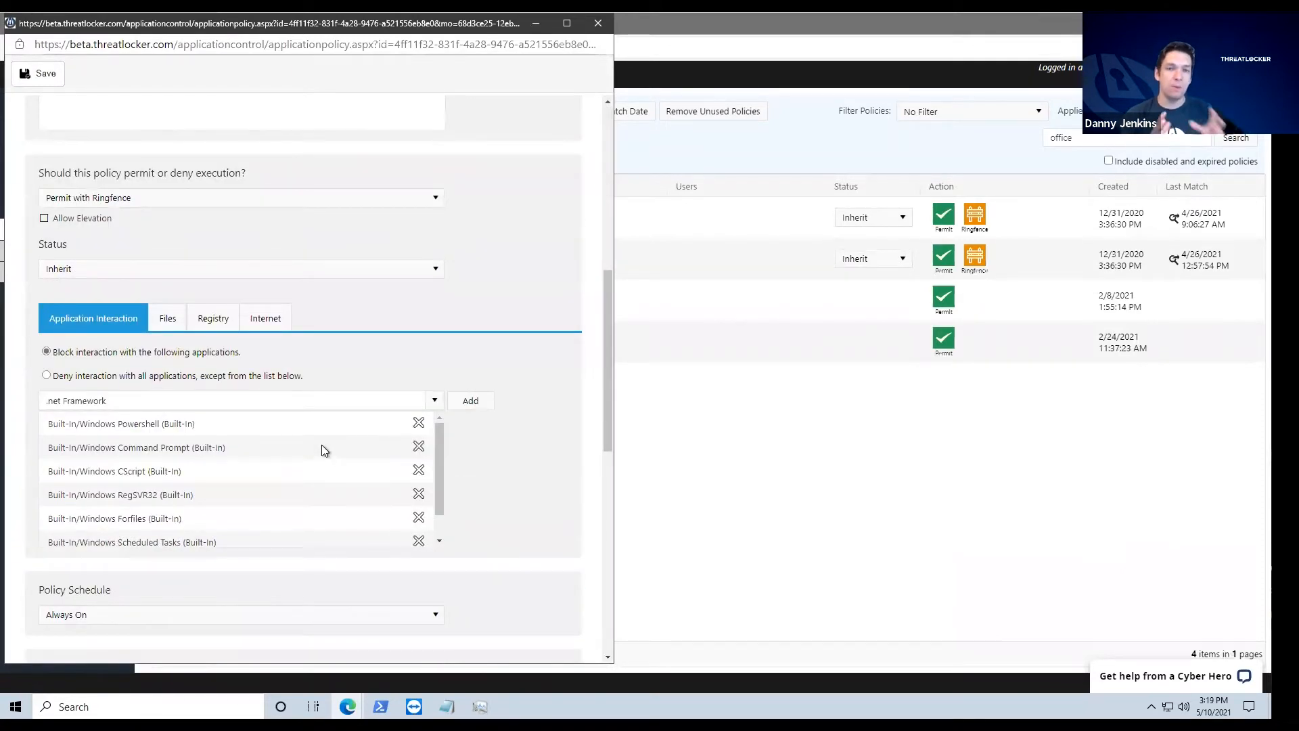
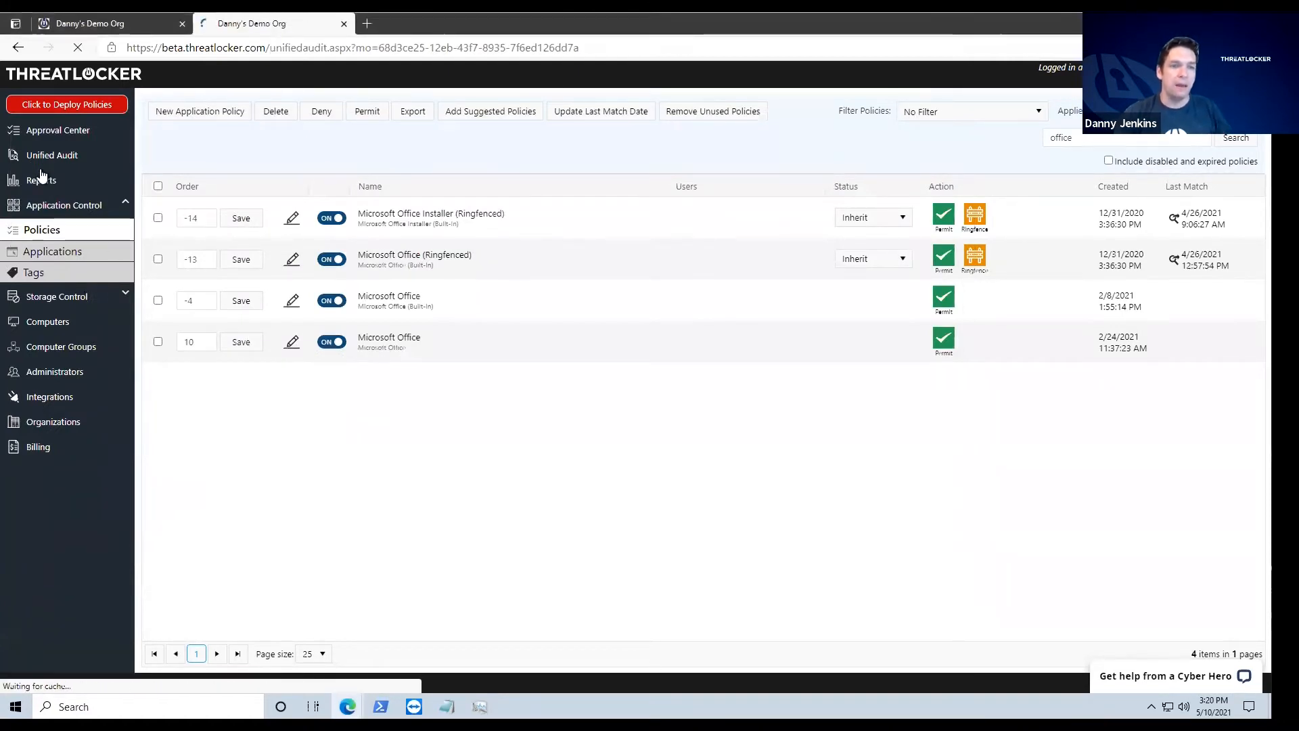
Return to the application control policies, select the computer group again and search its policies for "powershe"
left_click(83, 206)
left_click(41, 228)
left_click(1069, 137)
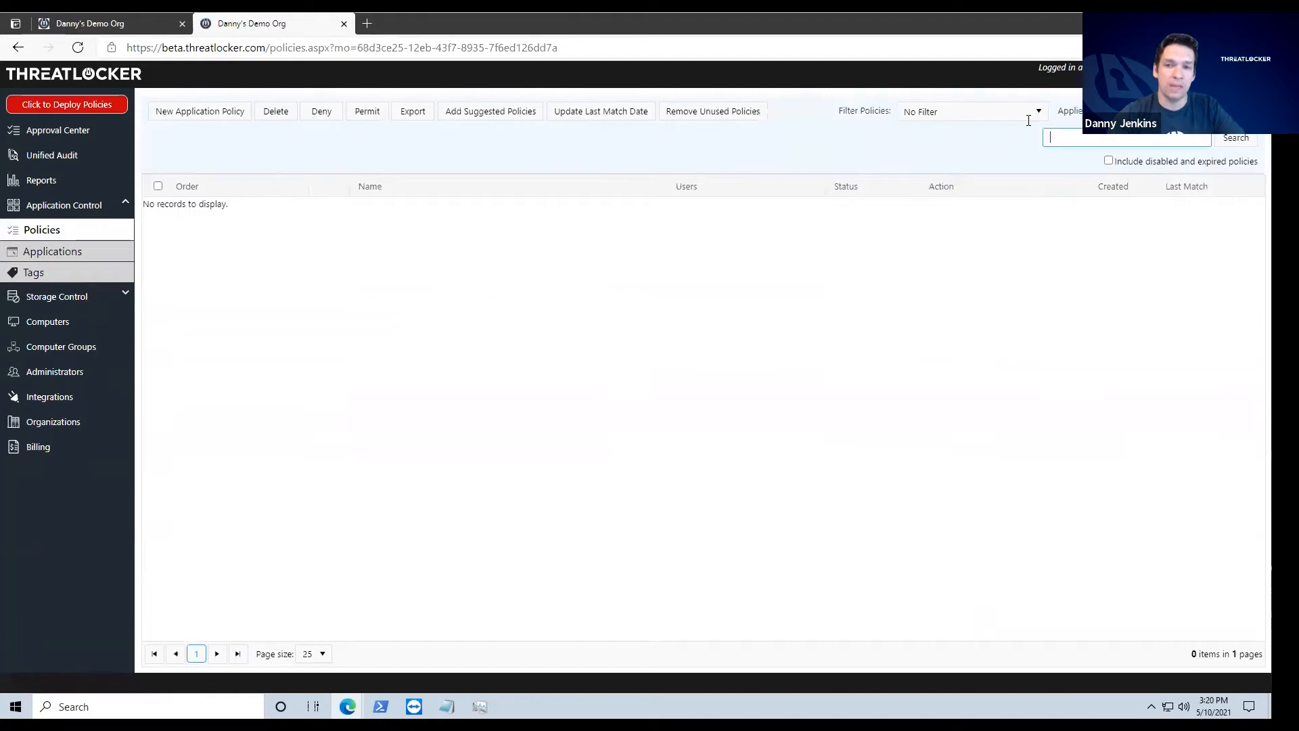
left_click(1170, 111)
left_click(1120, 211)
left_click(1073, 138)
type("powershe")
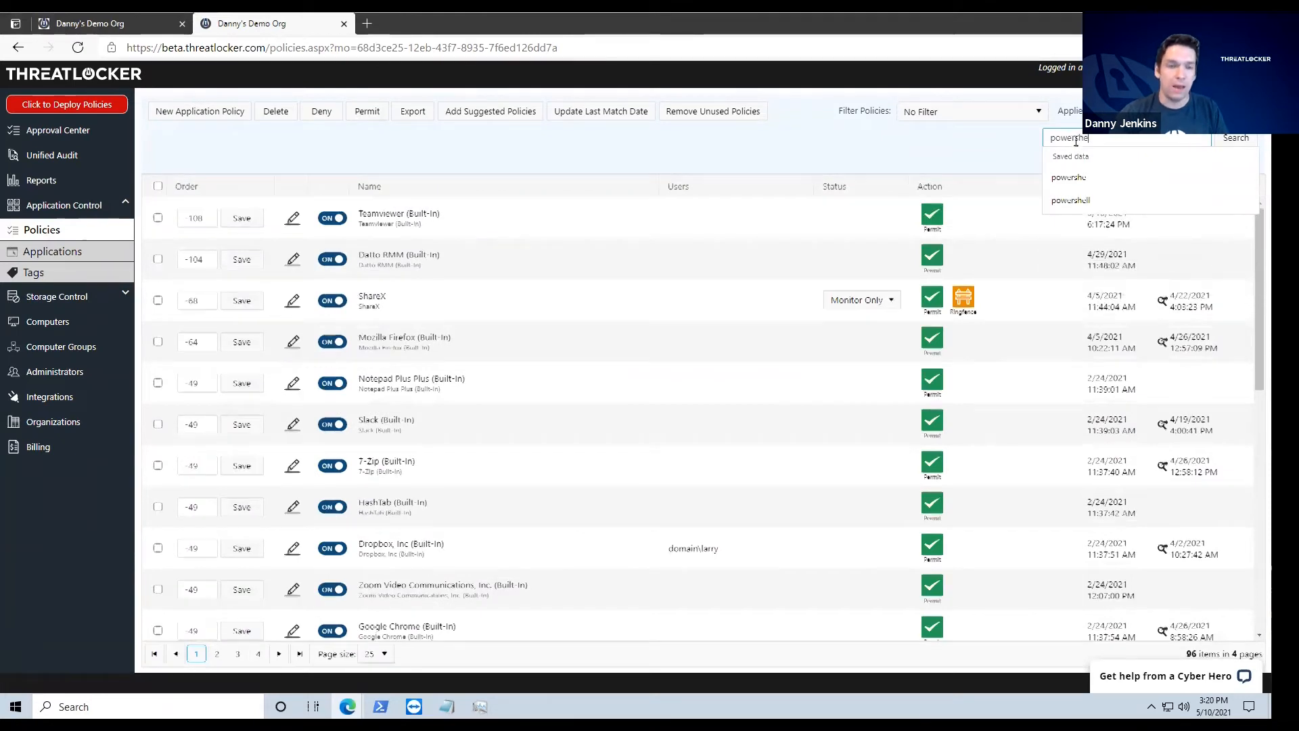
Examine the Powershell (Ringfenced) policy's internet restrictions and custom rules, application interaction, file and registry settings
left_click(291, 217)
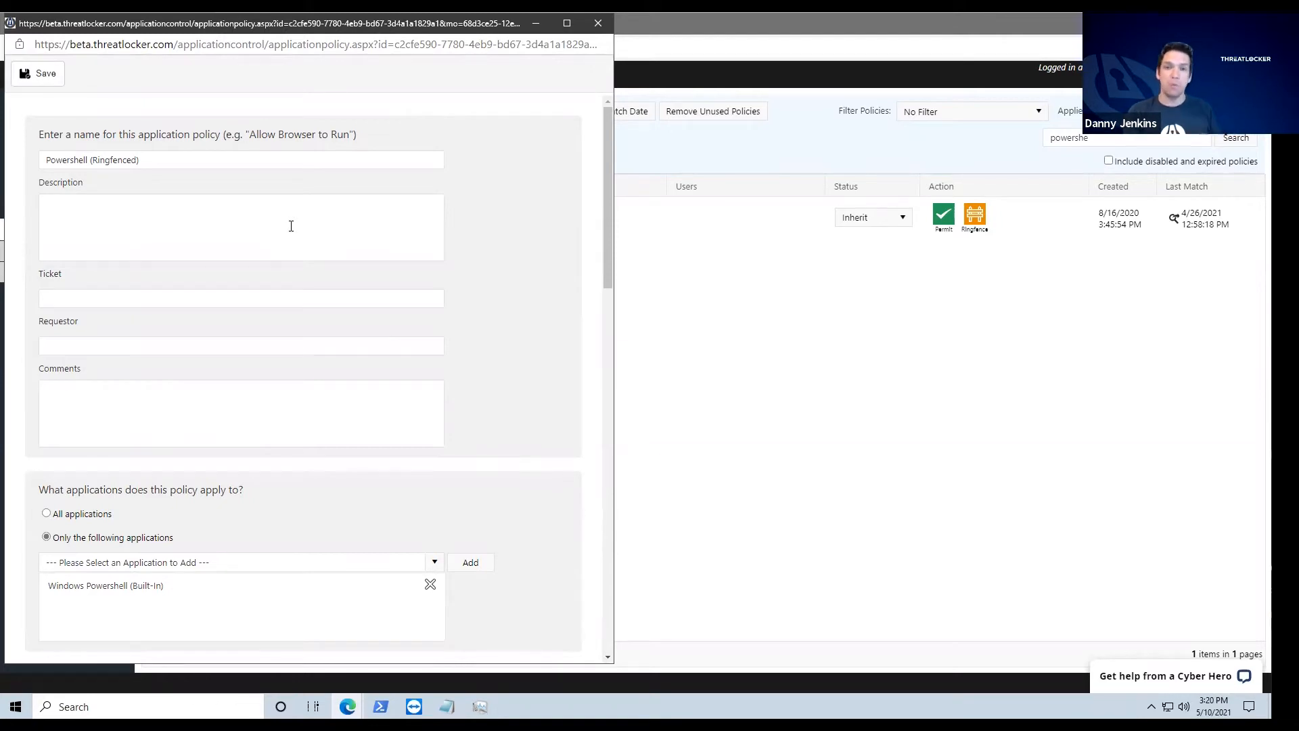
scroll(324, 405, "down", 9)
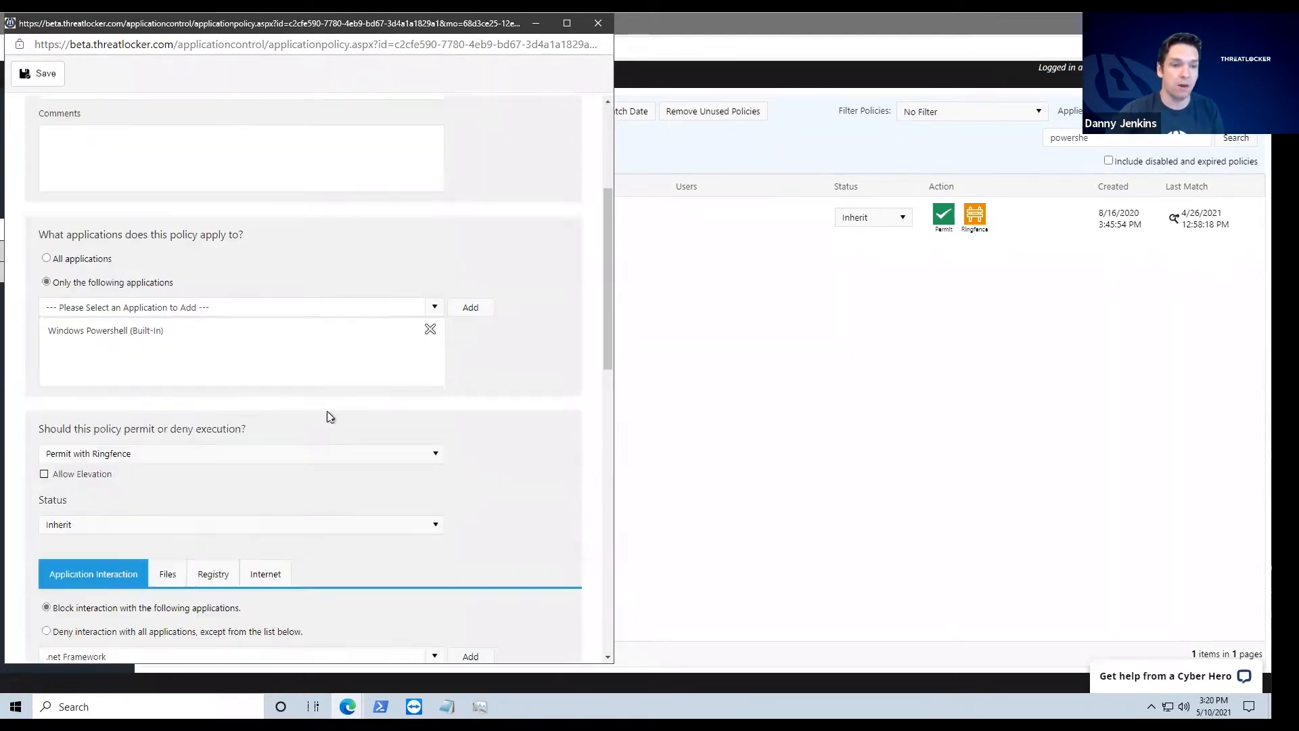
left_click(265, 235)
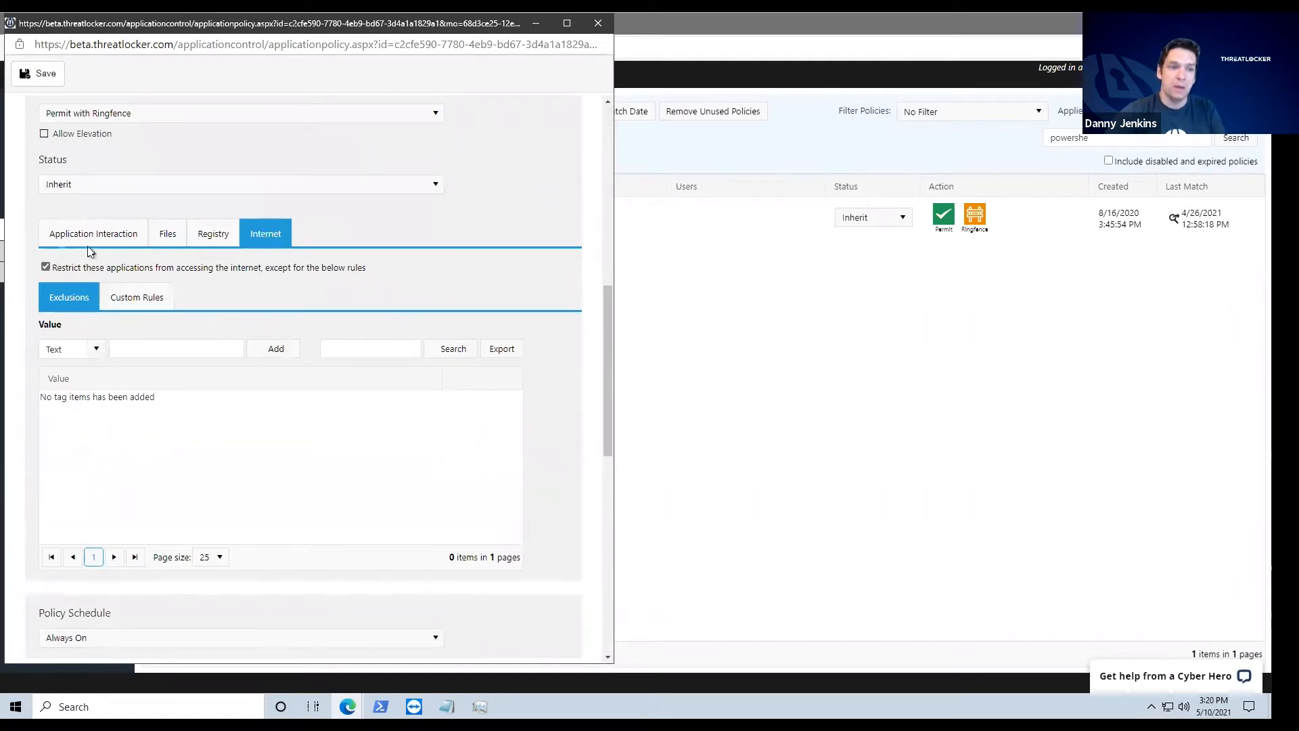
left_click(119, 296)
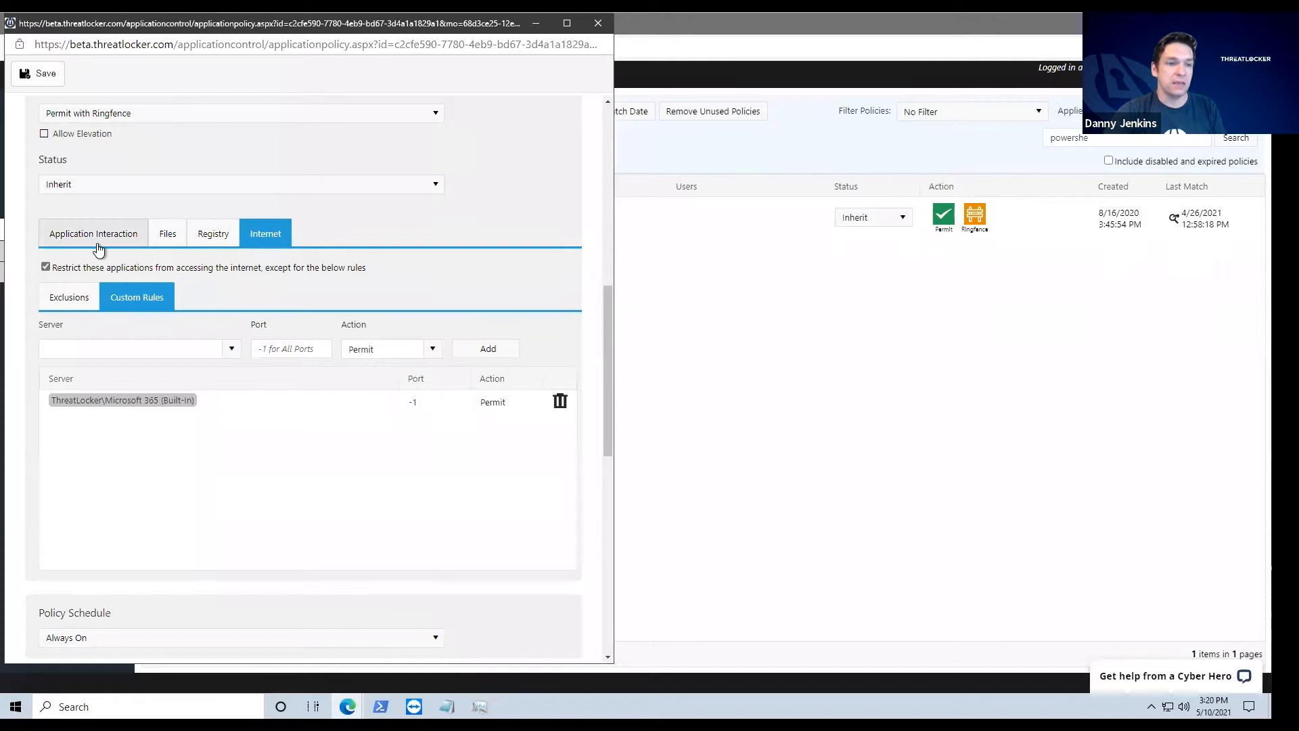
left_click(119, 235)
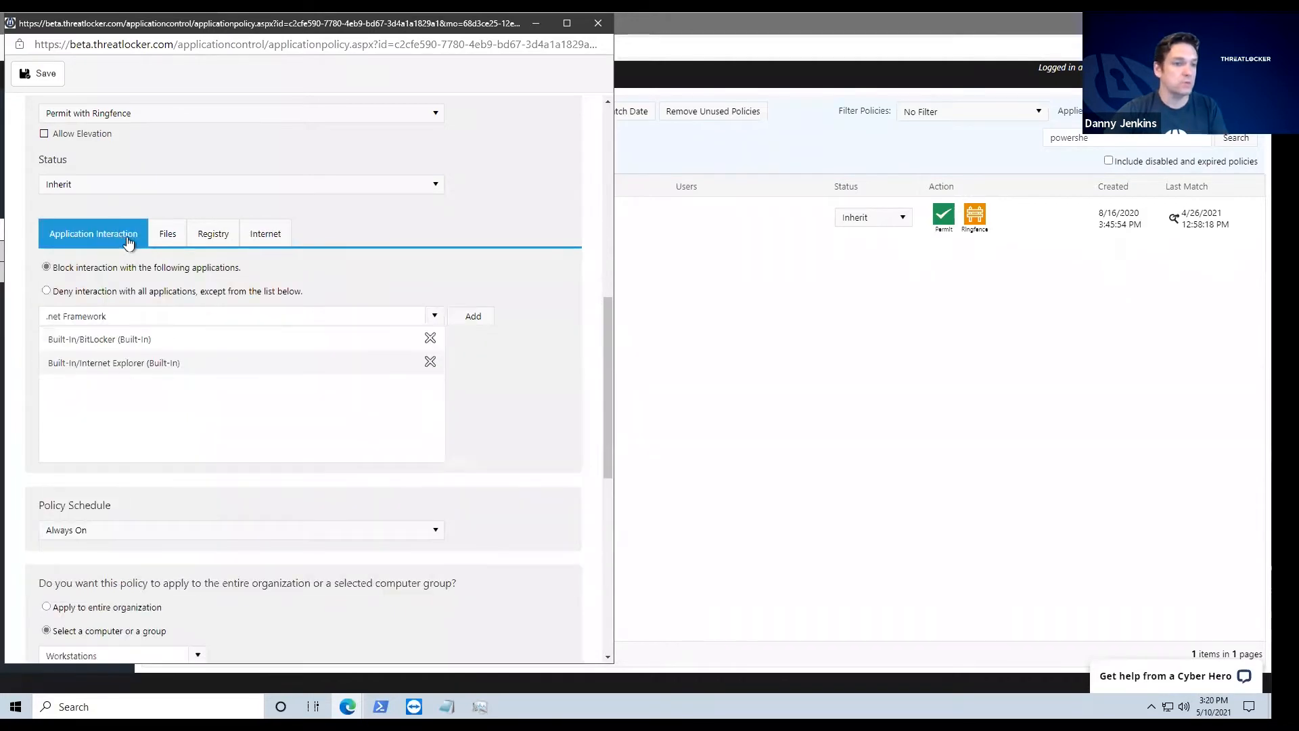
left_click(169, 236)
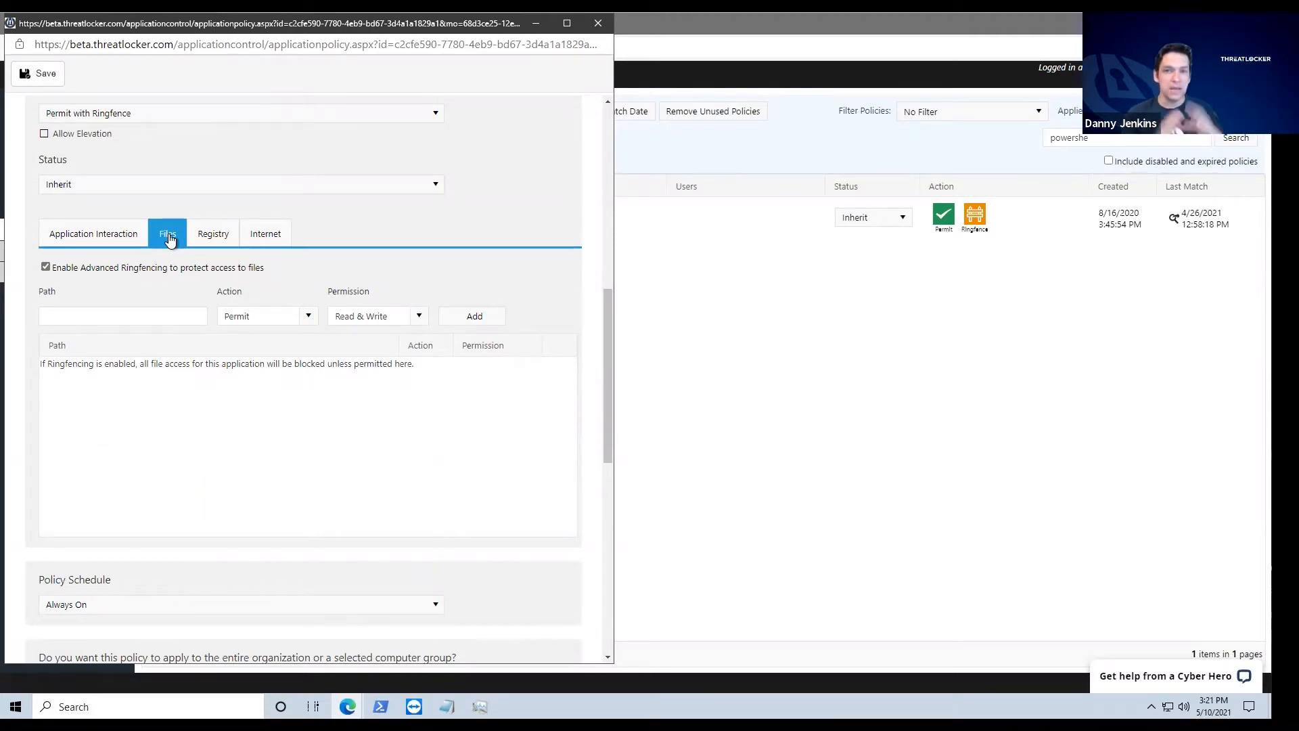
left_click(210, 234)
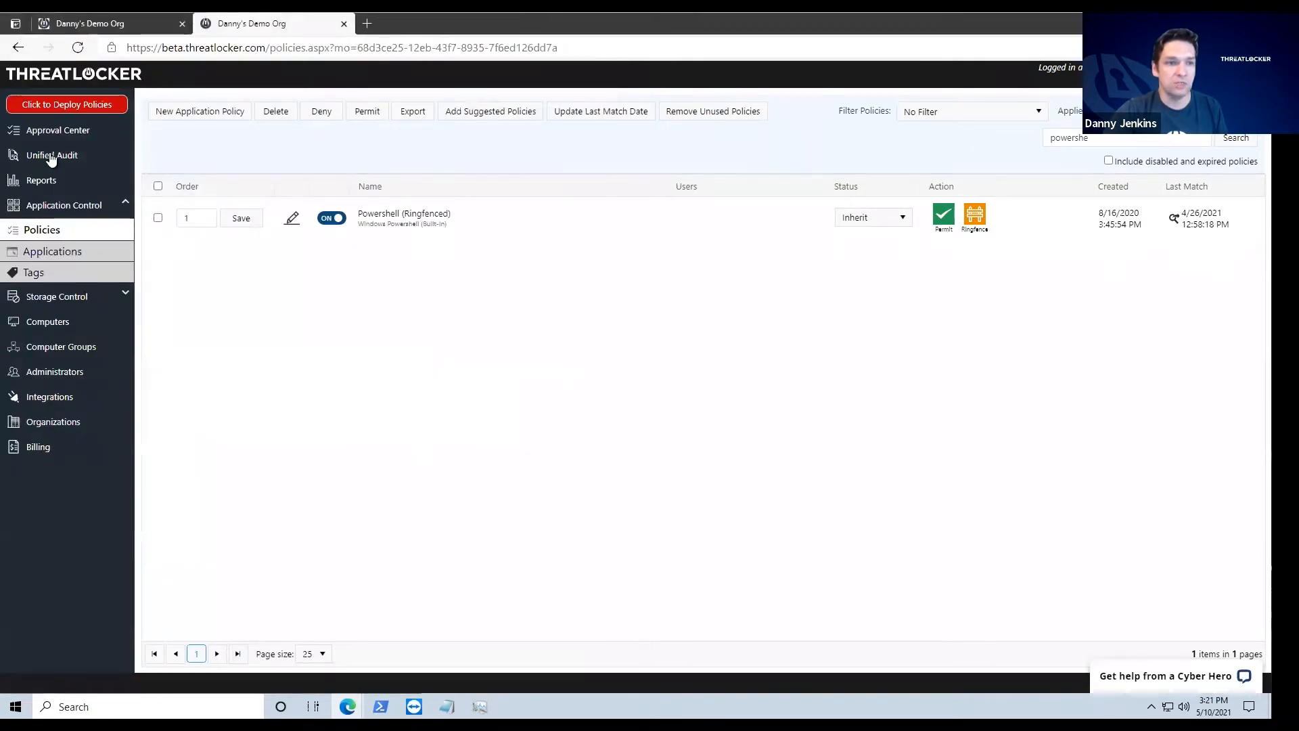
Search the Unified Audit for the Any Deny action and expand the ringfenced hotkeysconfig-2021-04-w16.json write record
left_click(50, 155)
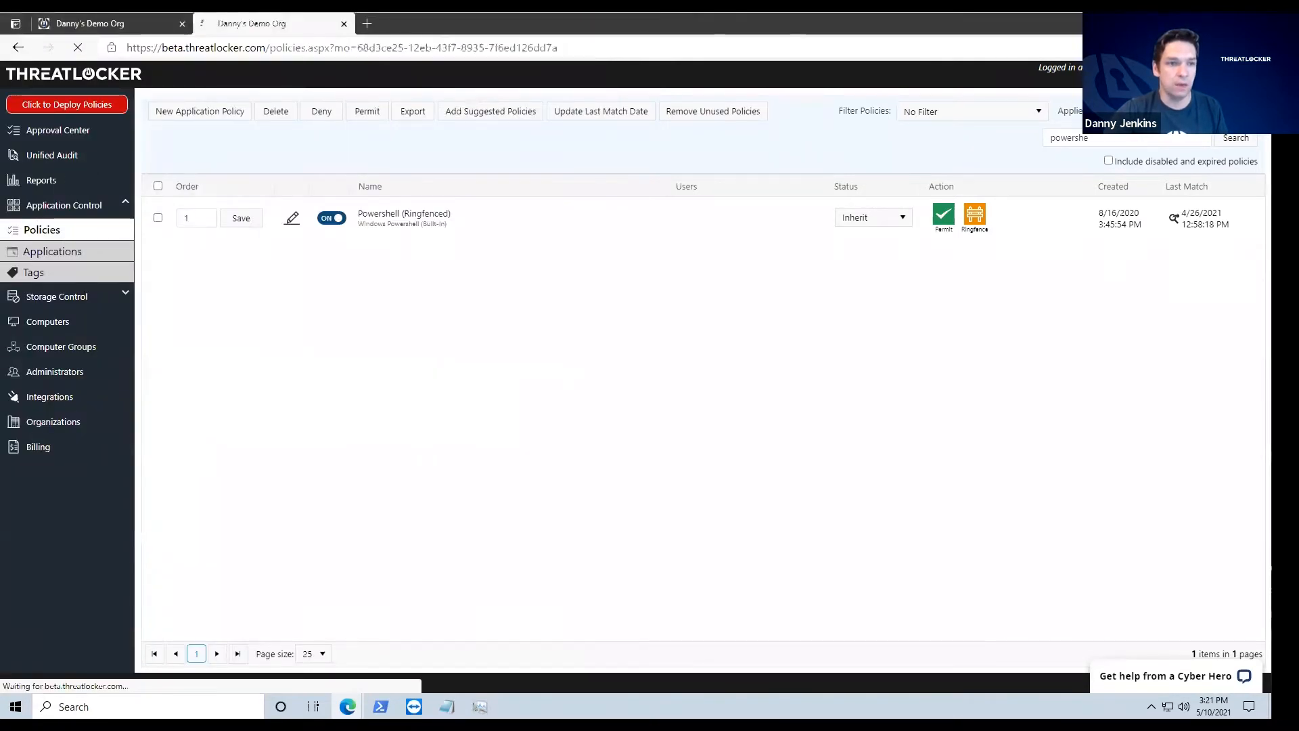
left_click(626, 161)
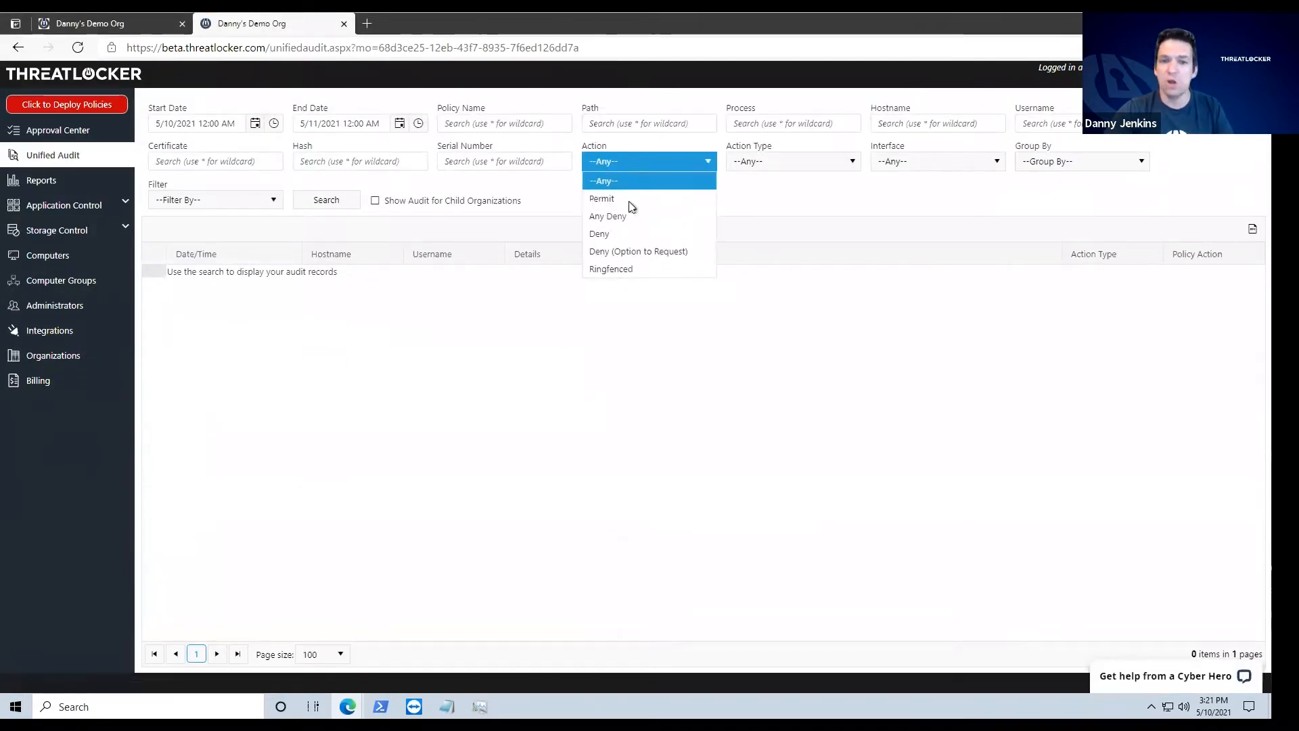
left_click(623, 215)
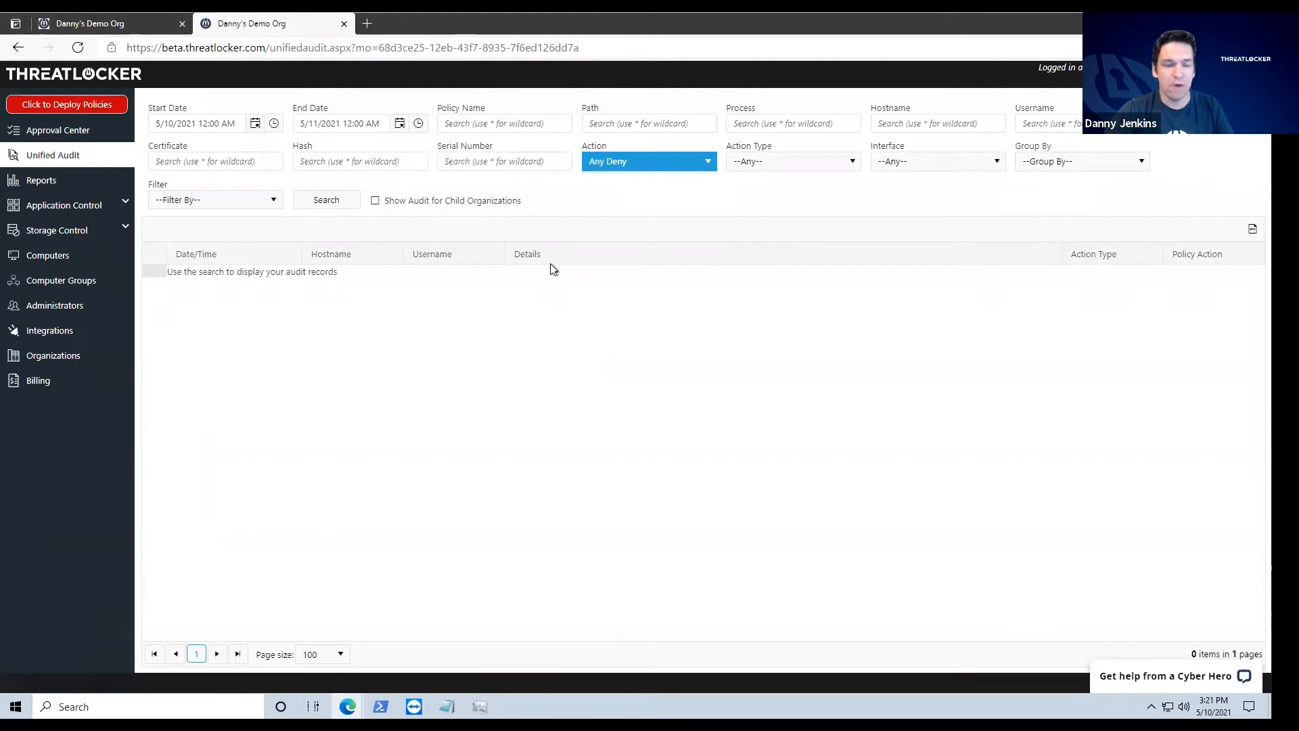
left_click(325, 202)
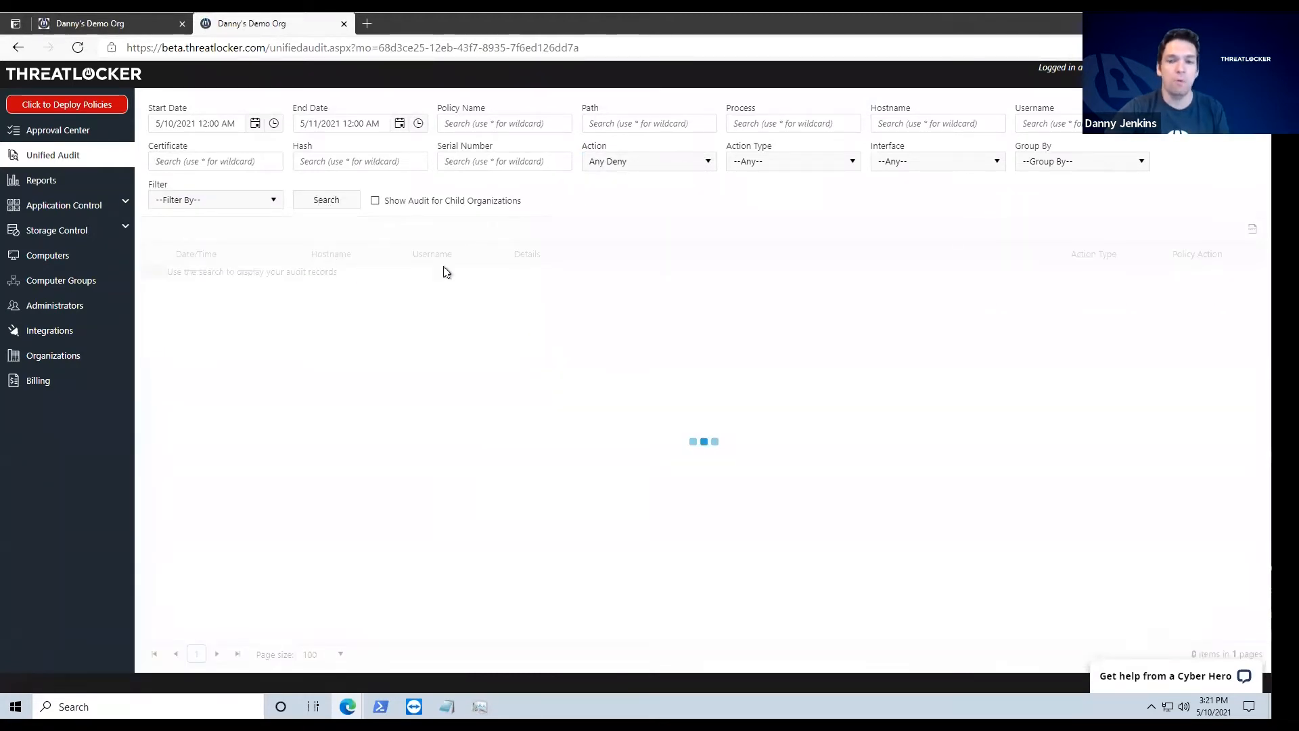
left_click_drag(1184, 331, 149, 477)
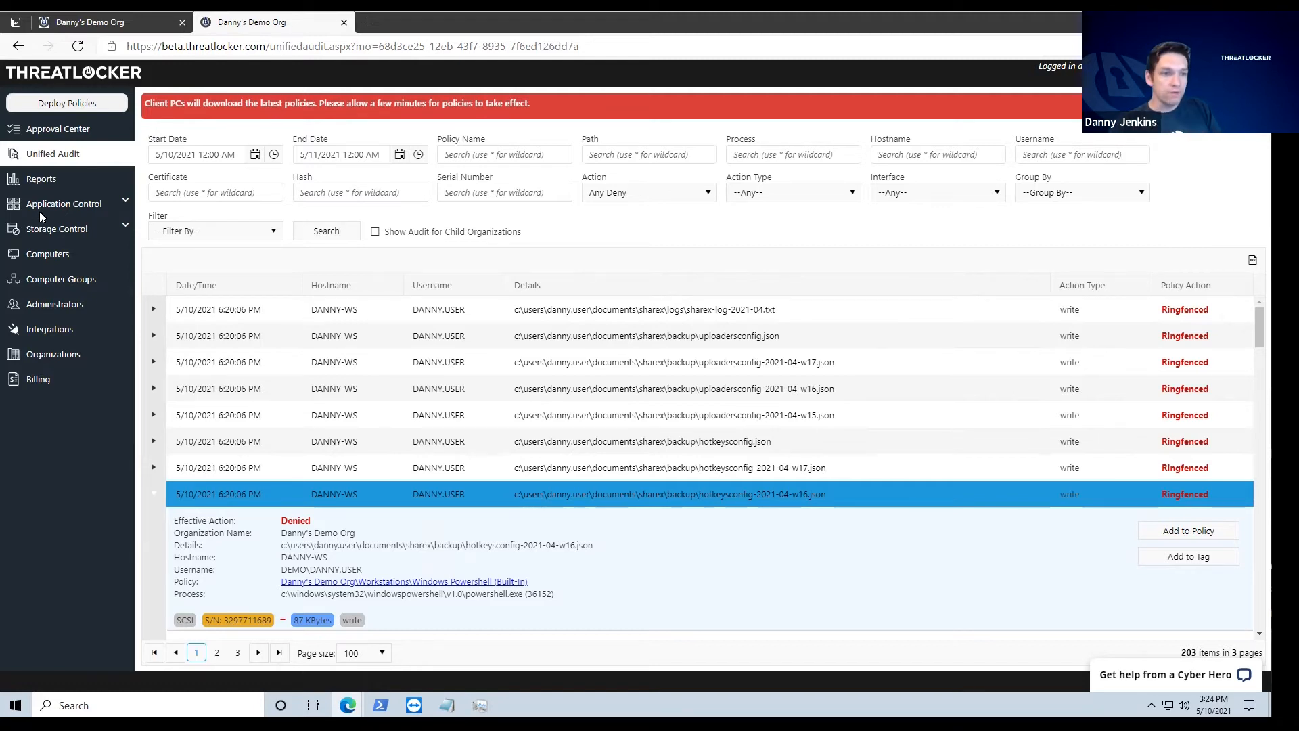
Expand the Storage Control section and search the denied audit records for the path *test.txt
left_click(54, 231)
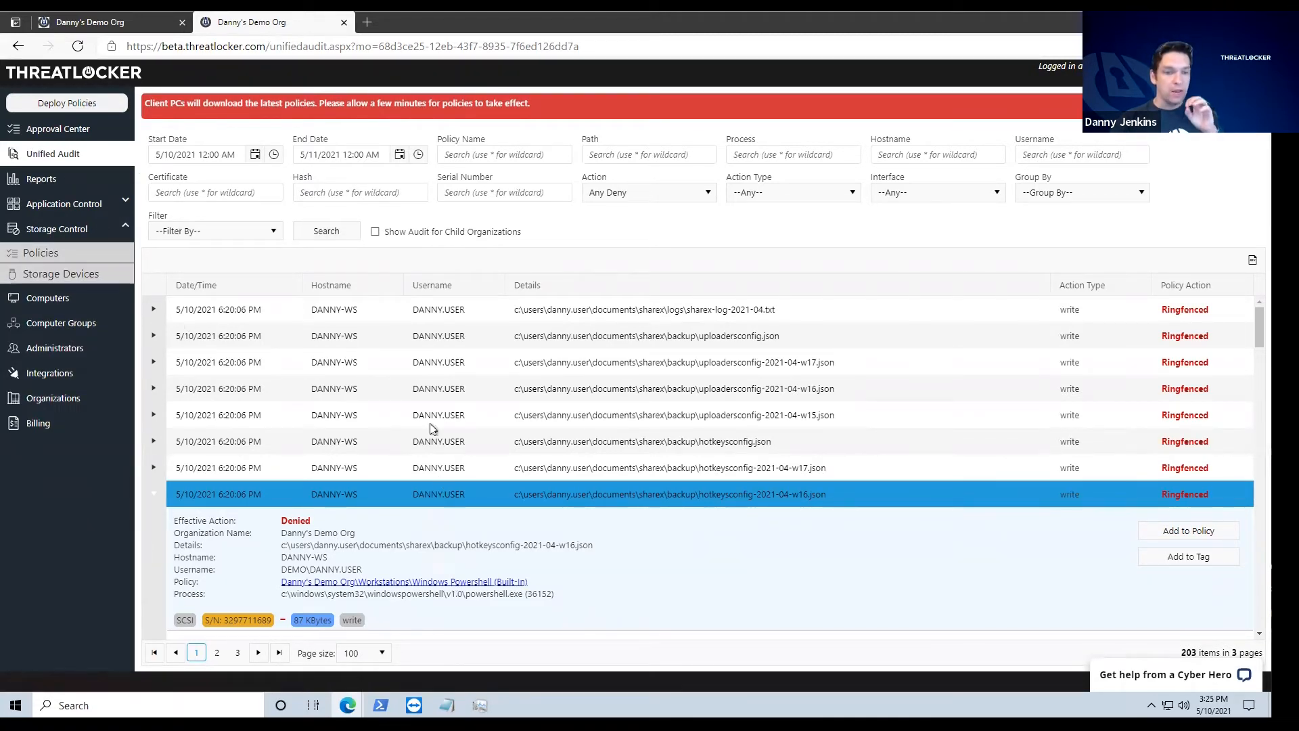
left_click(642, 156)
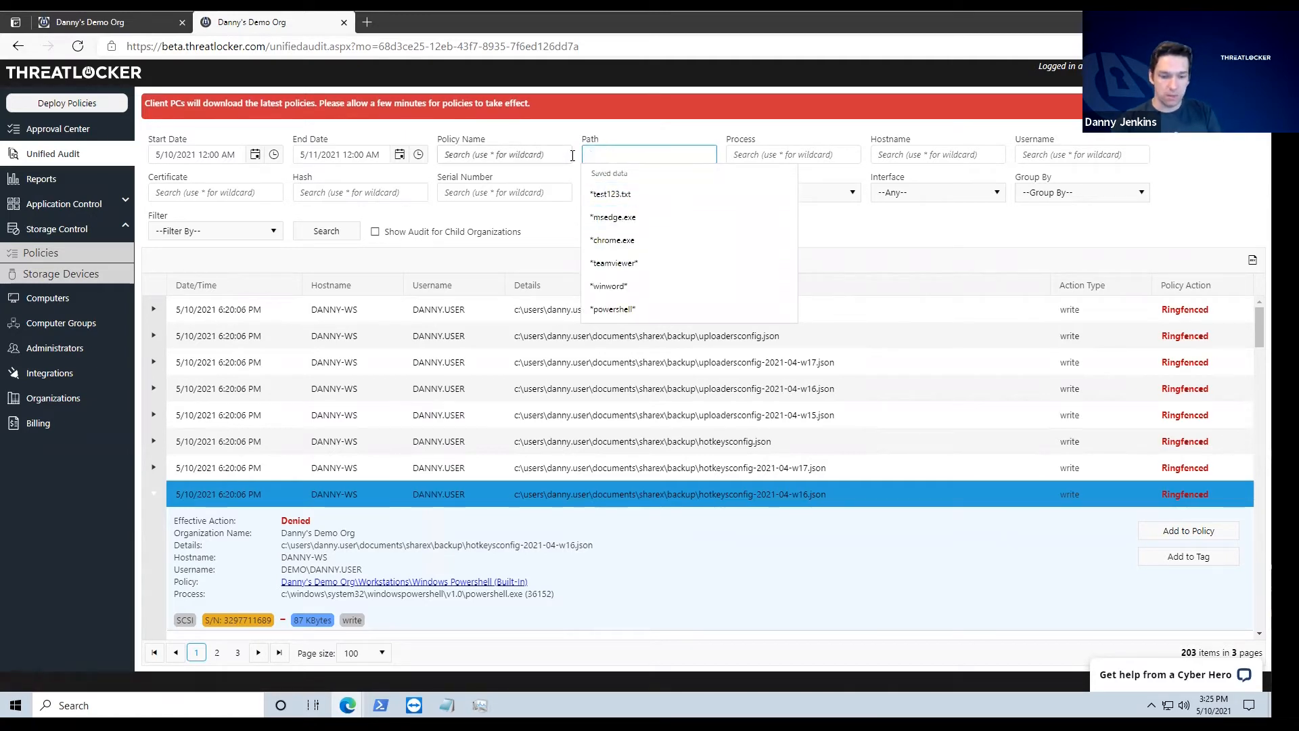
type("8")
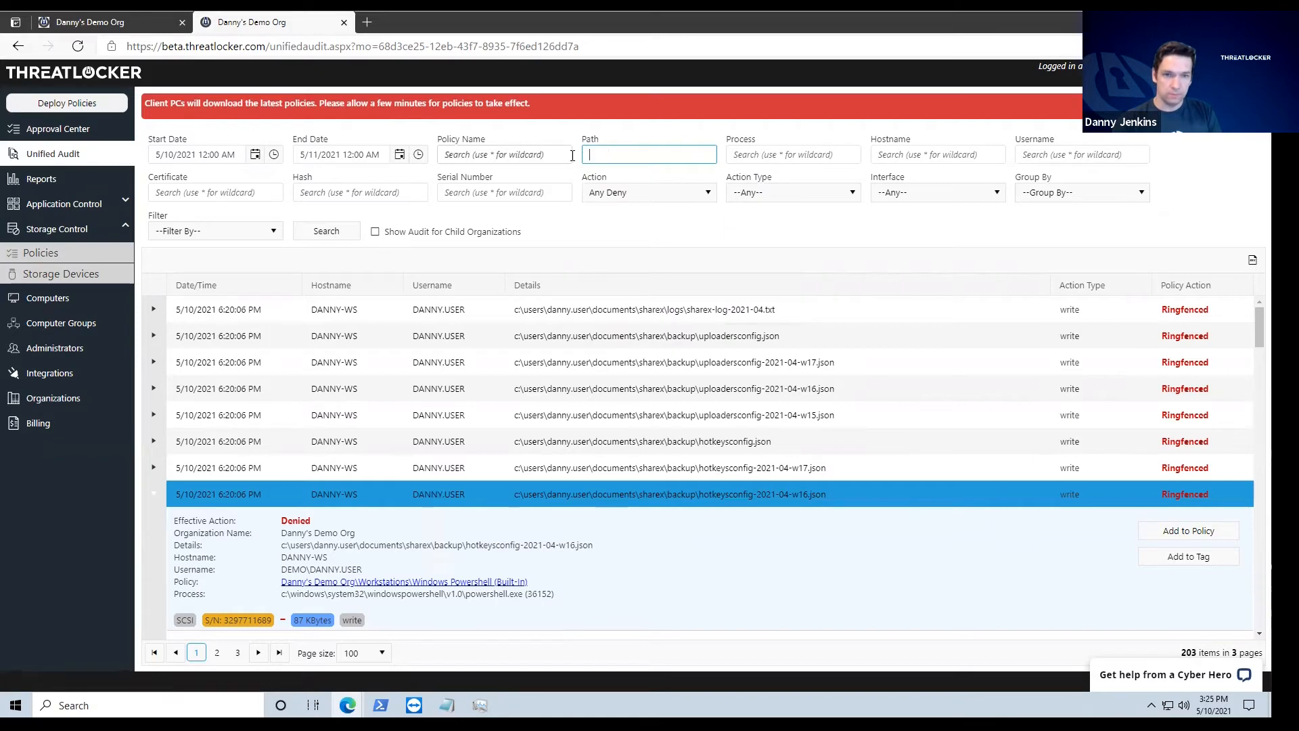
type("*test.")
type("txct")
key("Return")
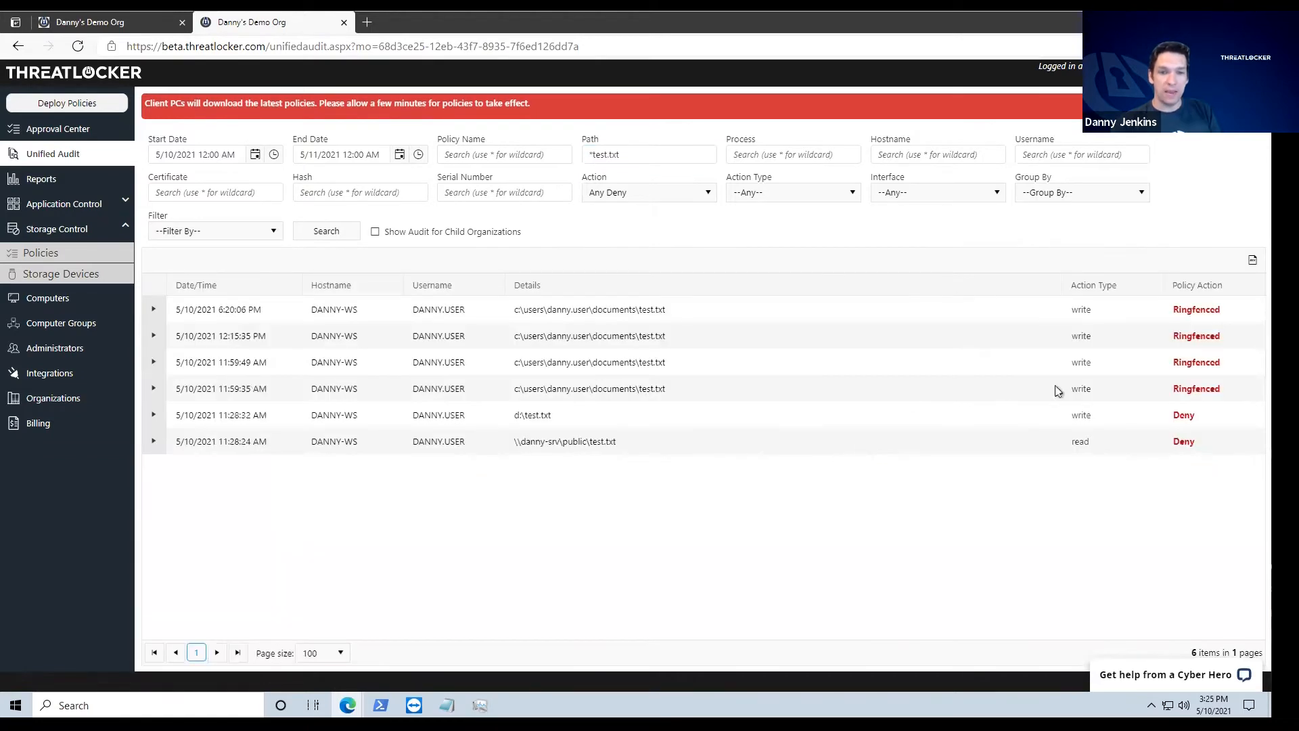
Widen the *test.txt audit search to any action and examine the details of the oldest read record on the public share
left_click(630, 196)
left_click(619, 211)
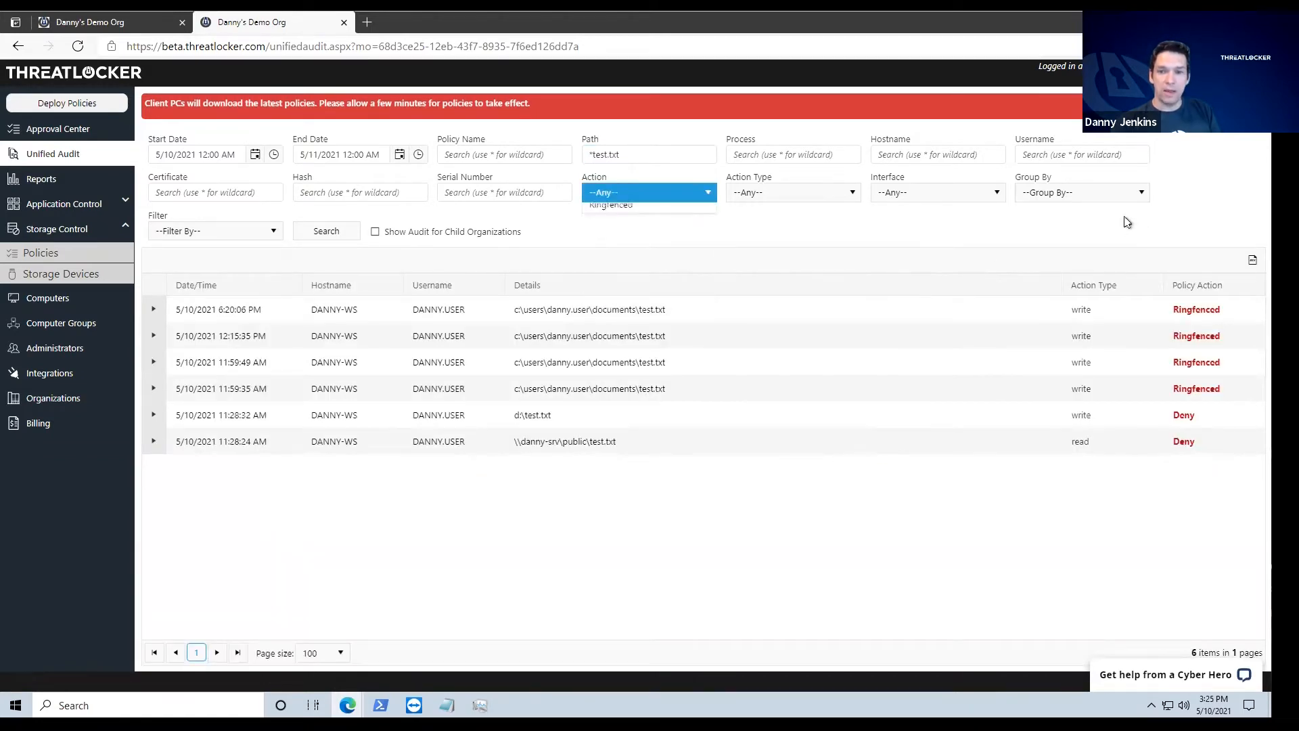
left_click(336, 233)
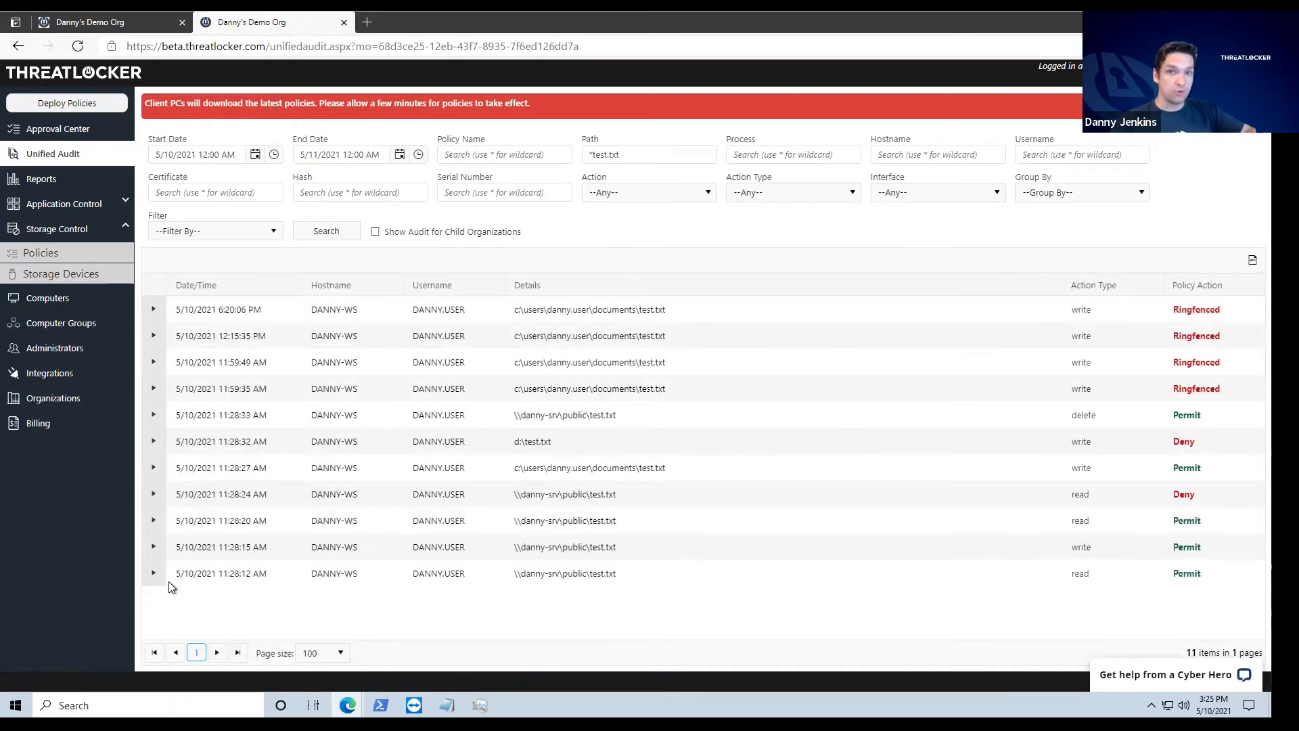
left_click(153, 573)
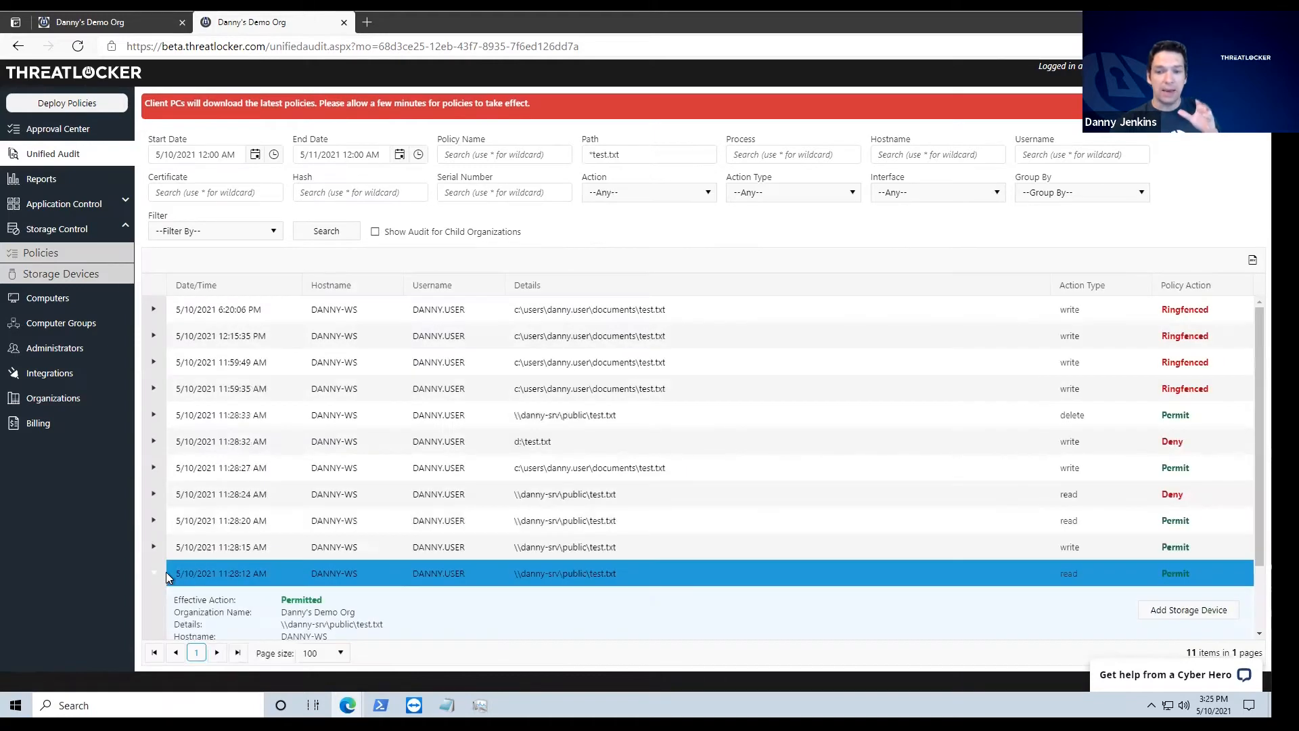
scroll(458, 573, "down", 2)
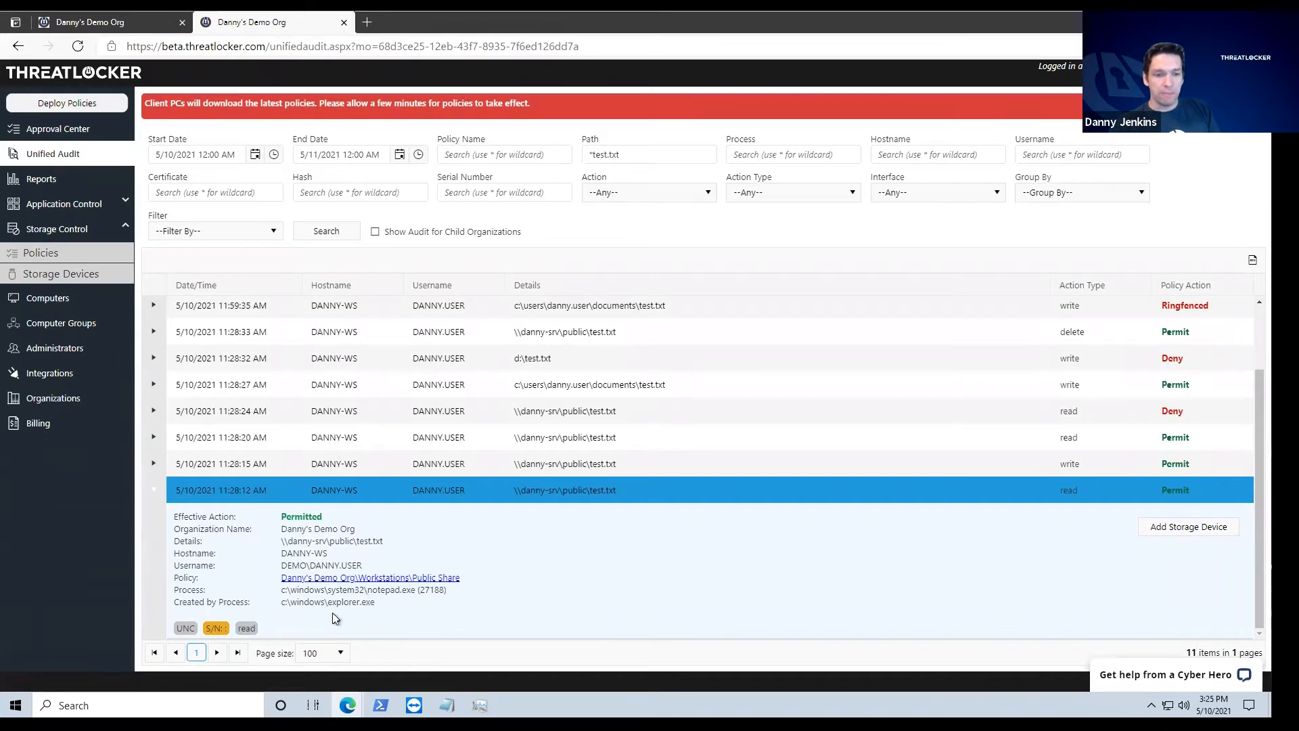
Examine the test.txt audit records for the public share write, read and denied read, the documents write and the d:\ write
left_click(150, 462)
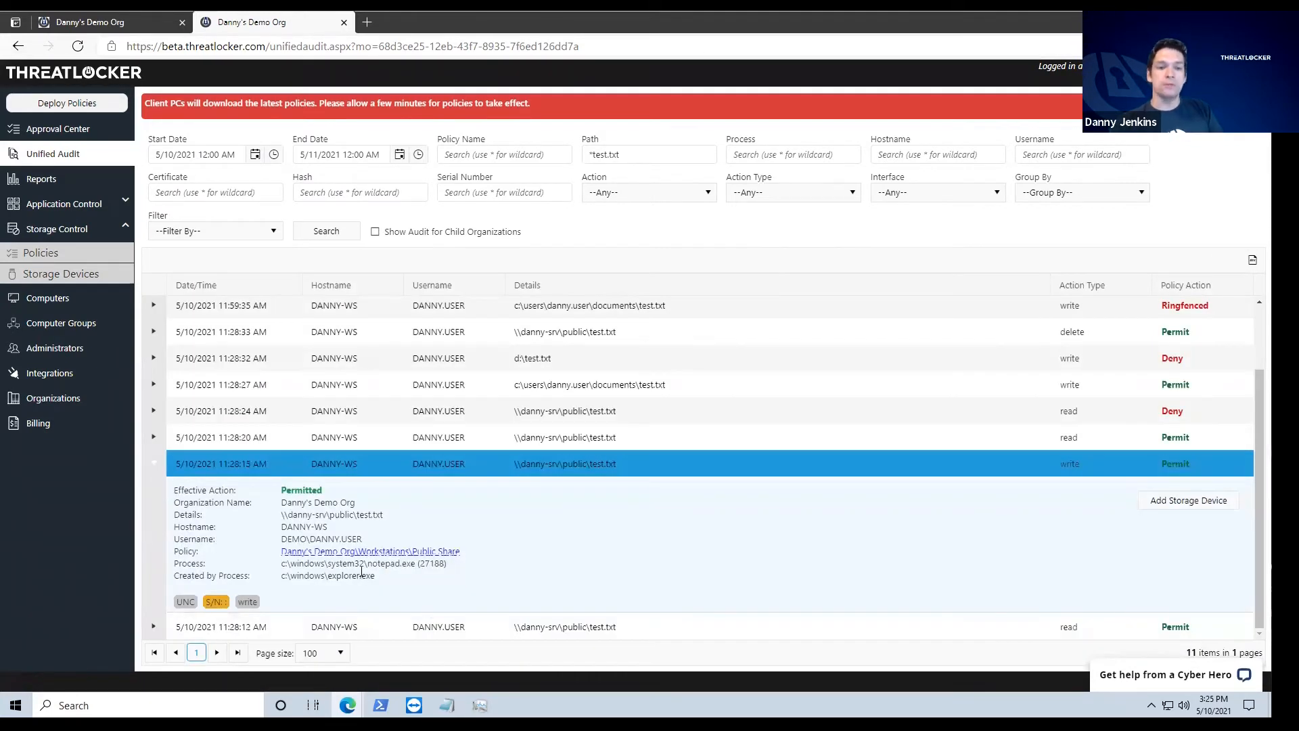
left_click(152, 436)
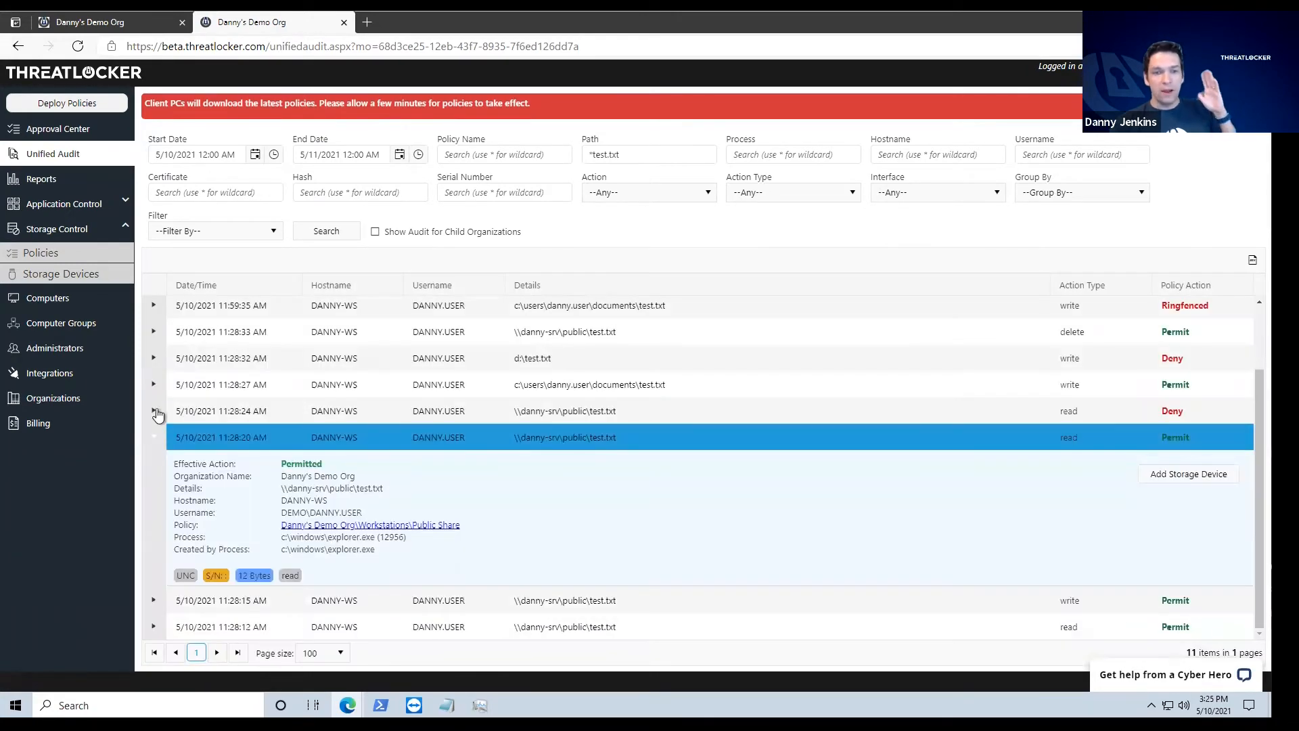
left_click(154, 411)
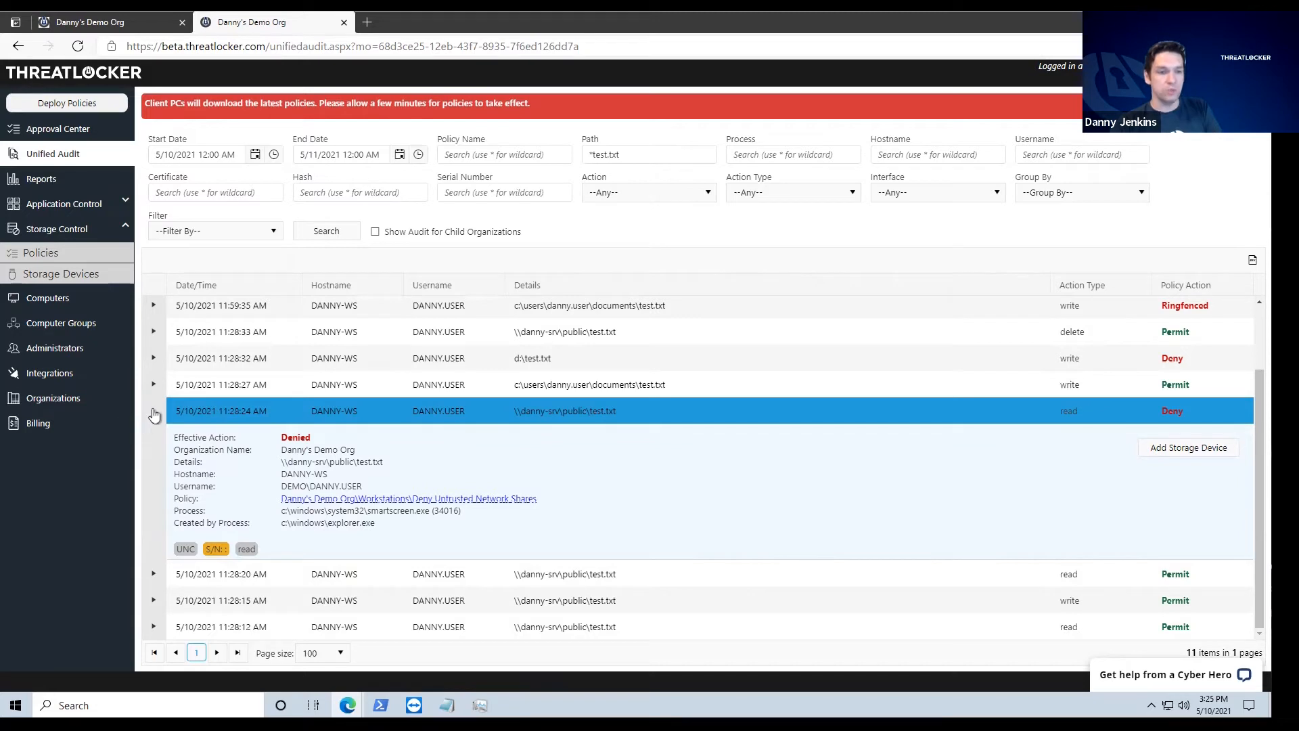
left_click(154, 386)
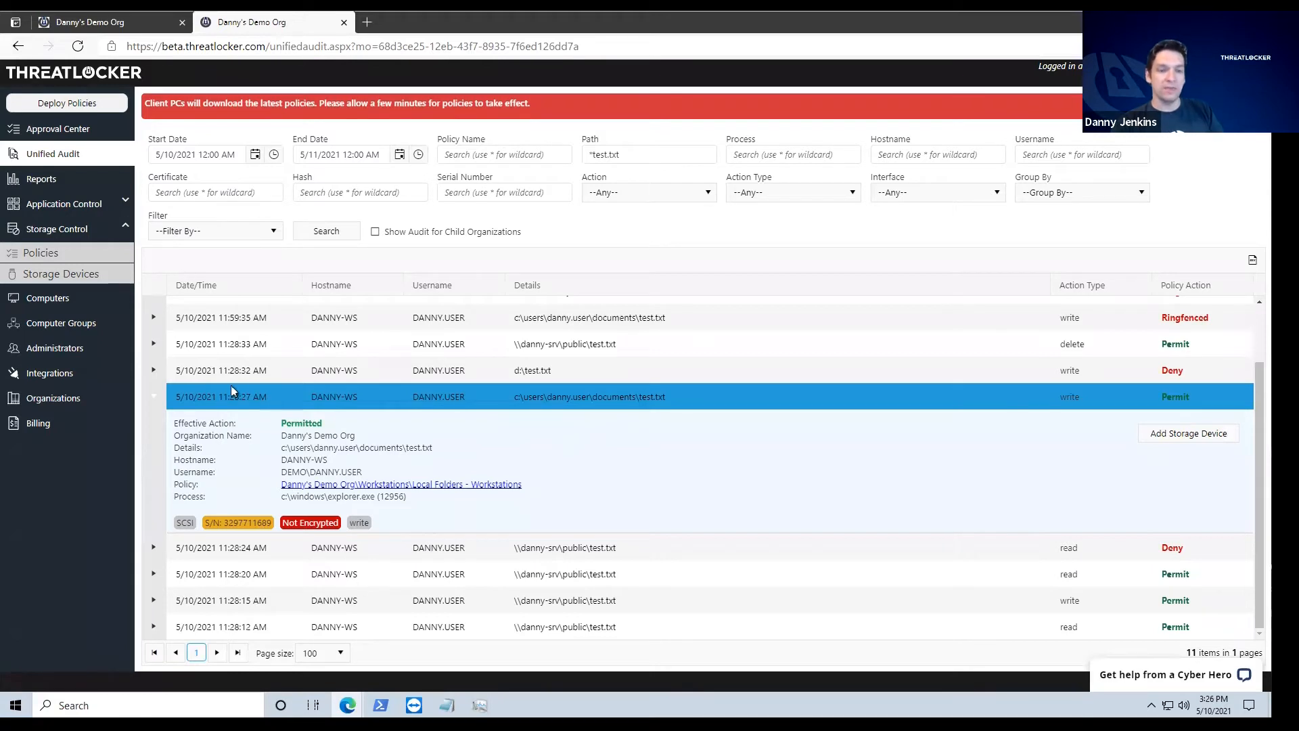
left_click(153, 369)
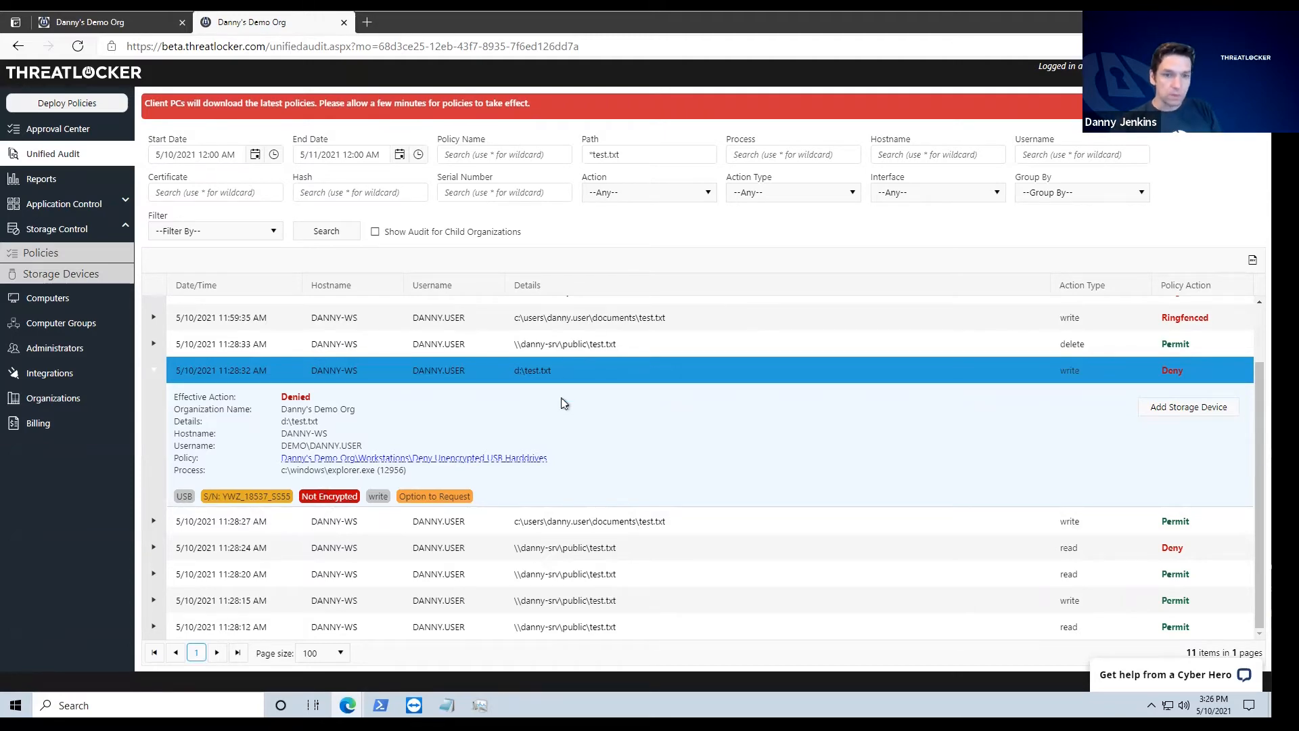
Examine the audit records for the public share test.txt deletion and the two oldest ringfenced writes to the documents folder
scroll(561, 399, "up", 1)
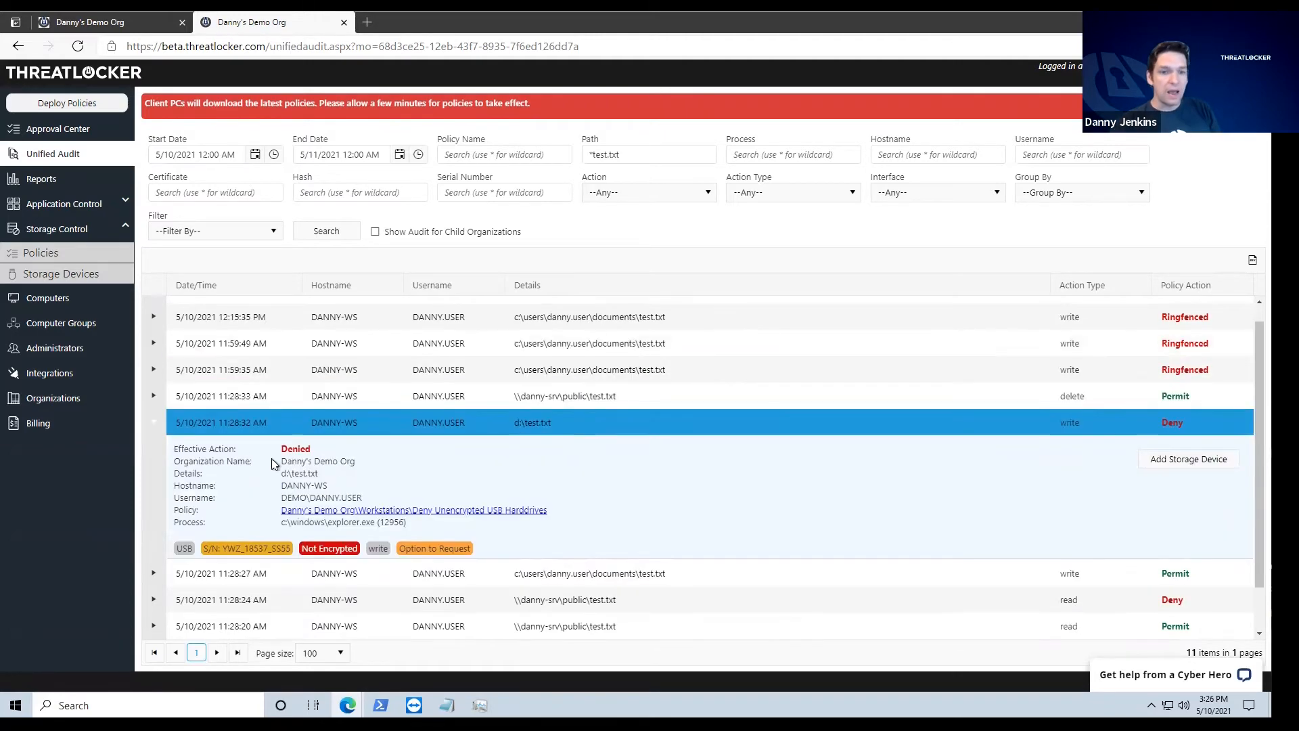
left_click(153, 396)
scroll(184, 421, "up", 1)
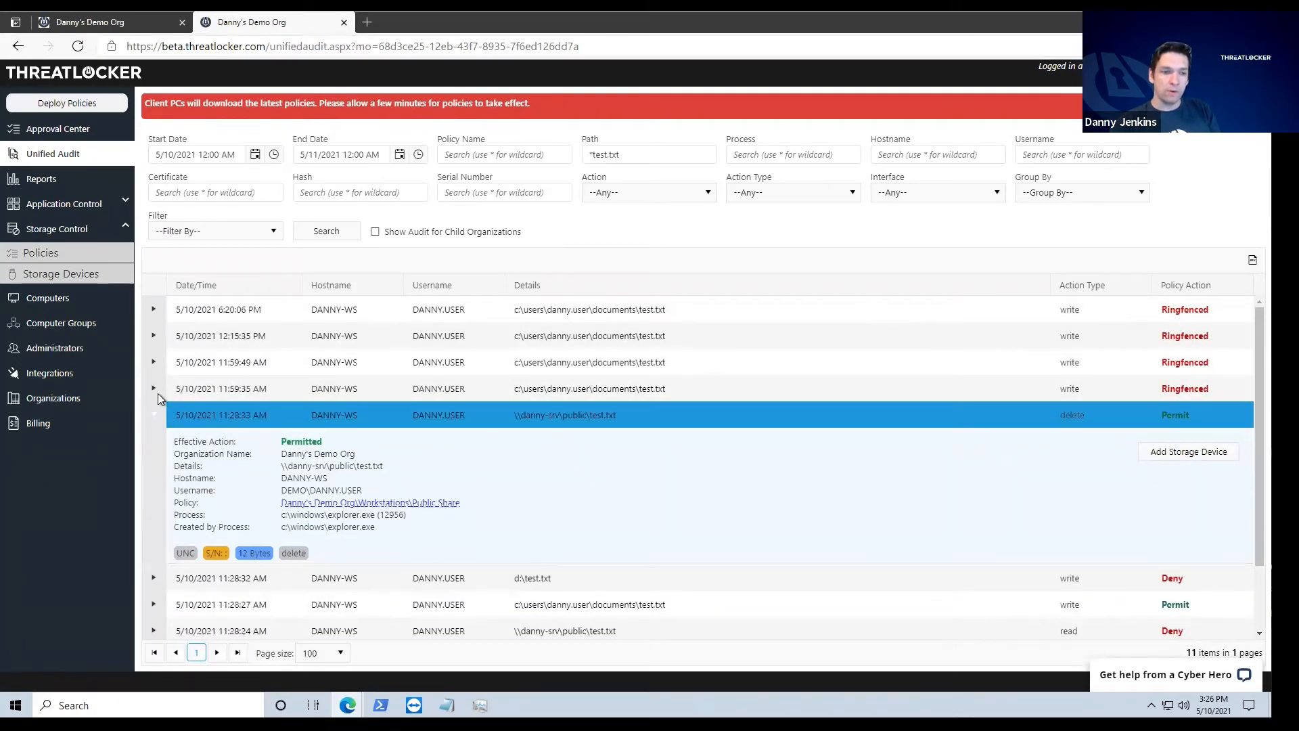
left_click(156, 391)
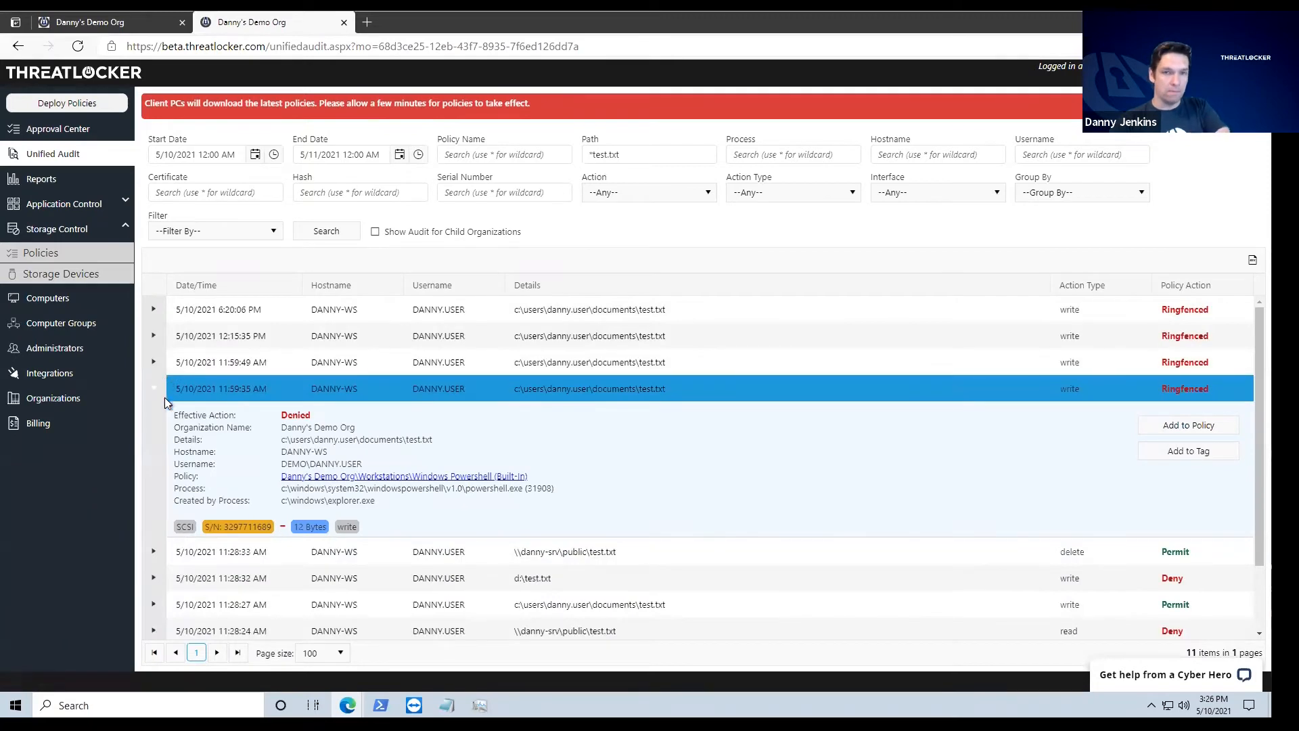
left_click(154, 363)
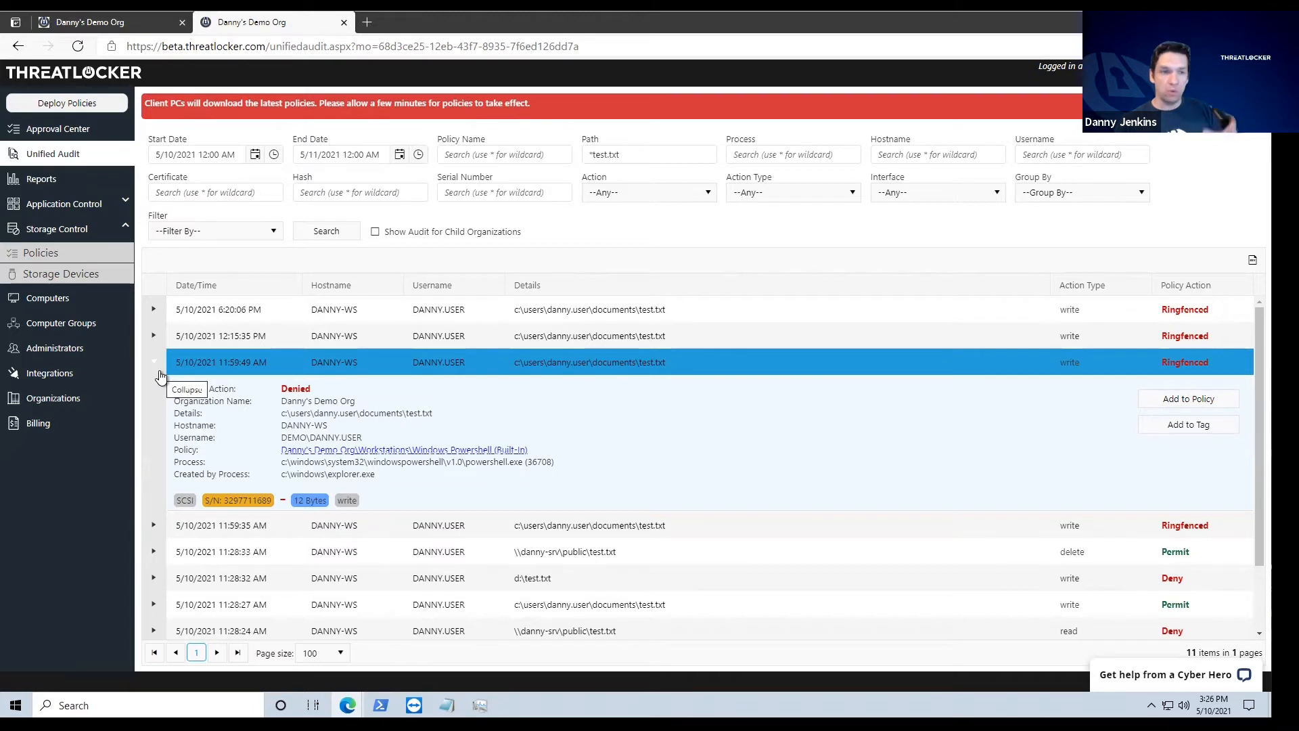
List the storage policies for Workstations and examine the Deny USB Drives policy's path, device and interface settings
left_click(42, 253)
left_click(1177, 138)
left_click(1180, 186)
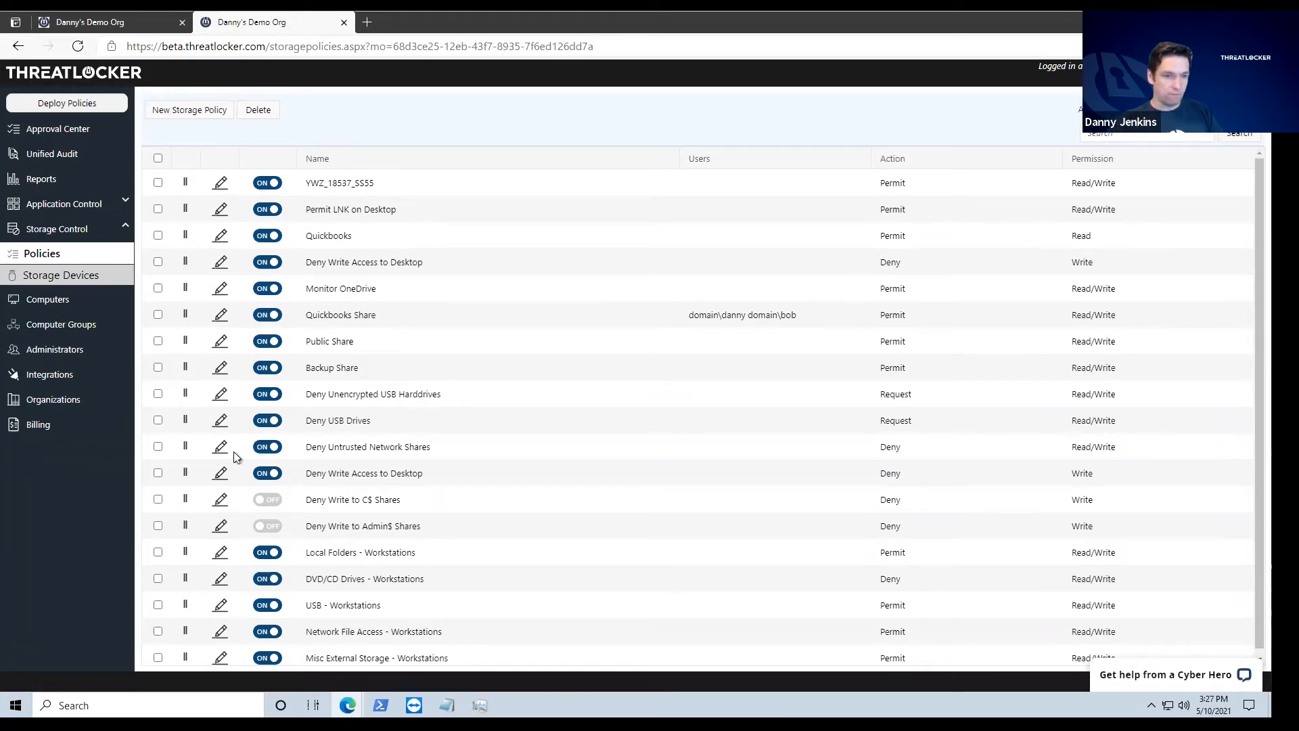
left_click(221, 423)
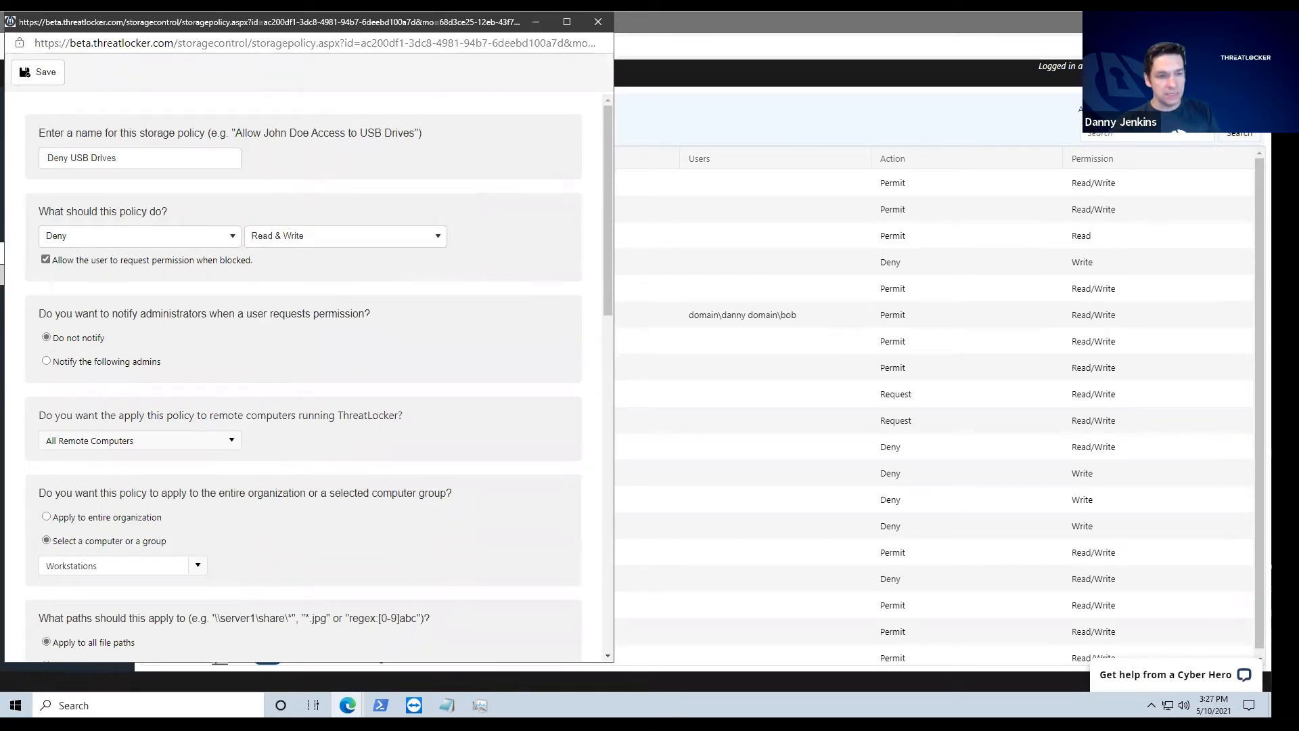
scroll(395, 461, "down", 4)
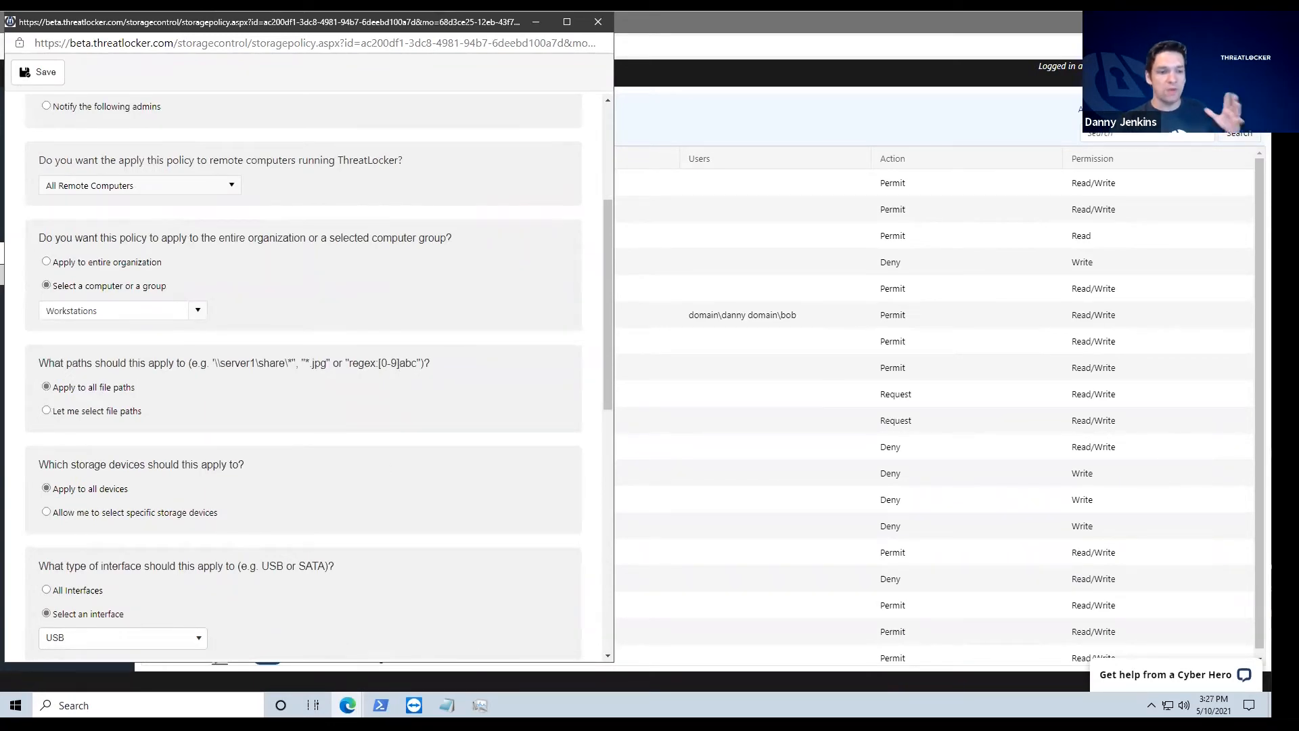
Switch to File Explorer, view the contents of USB (D:), and close it together with the Deny USB Drives policy
right_click(15, 704)
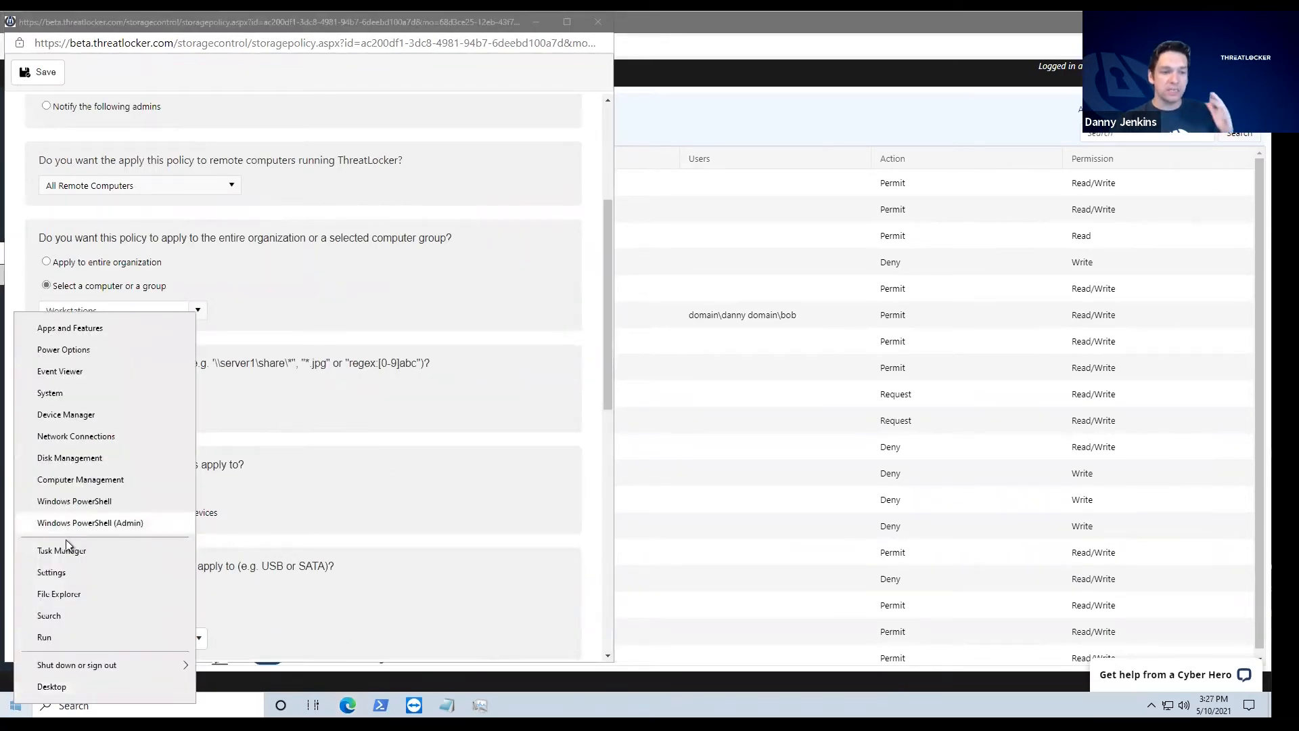
left_click(88, 593)
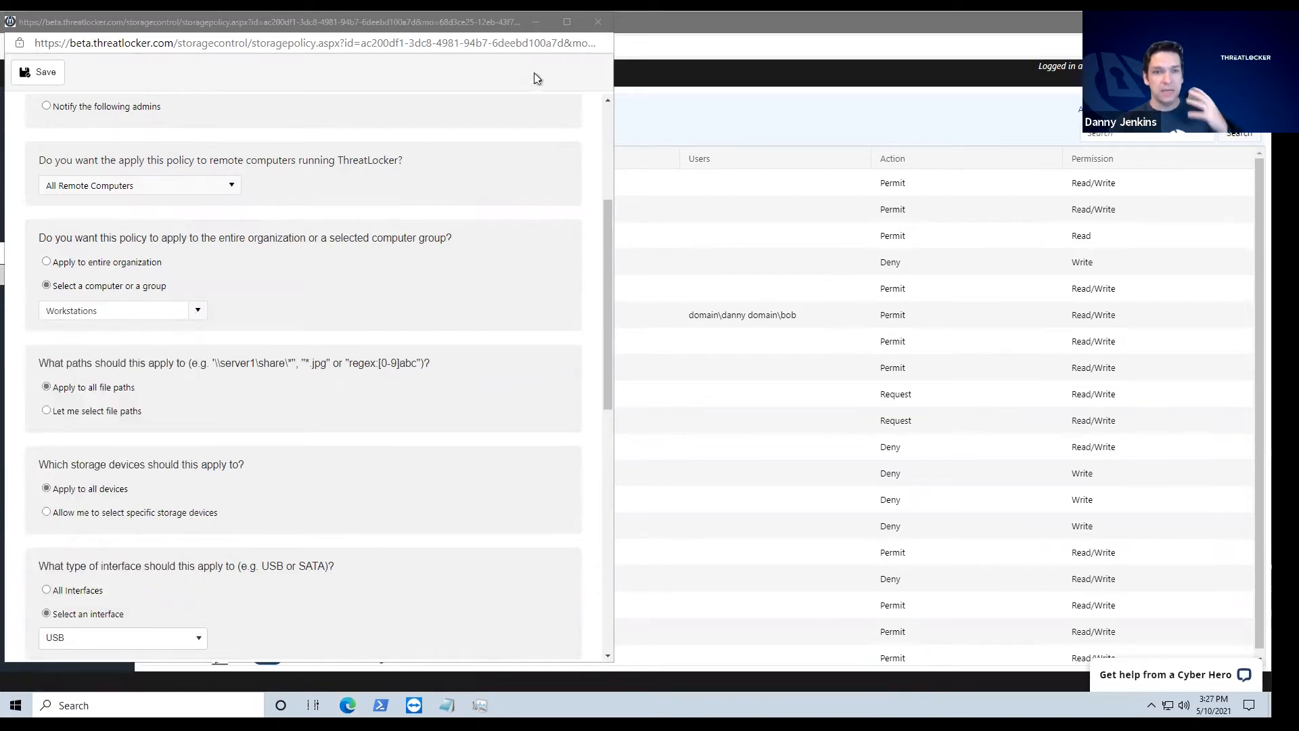
key("super+e")
left_click(330, 357)
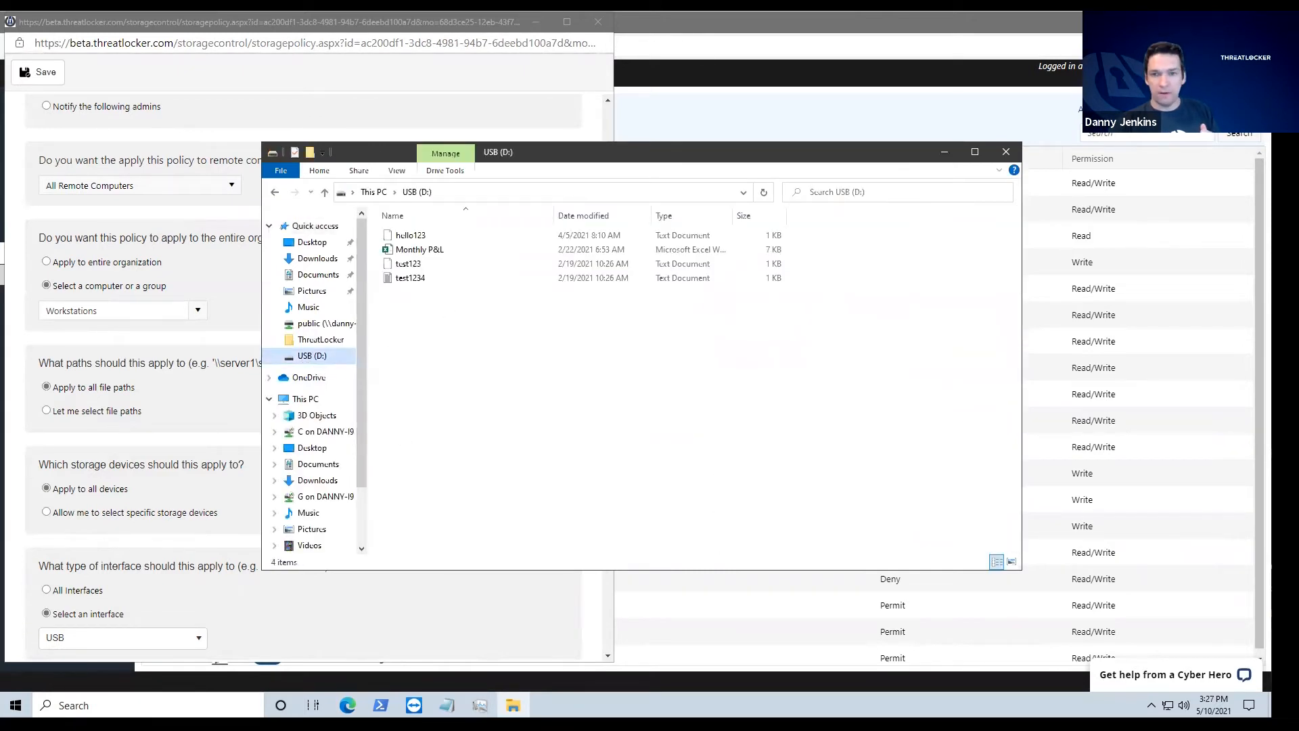
left_click(1006, 151)
left_click(928, 132)
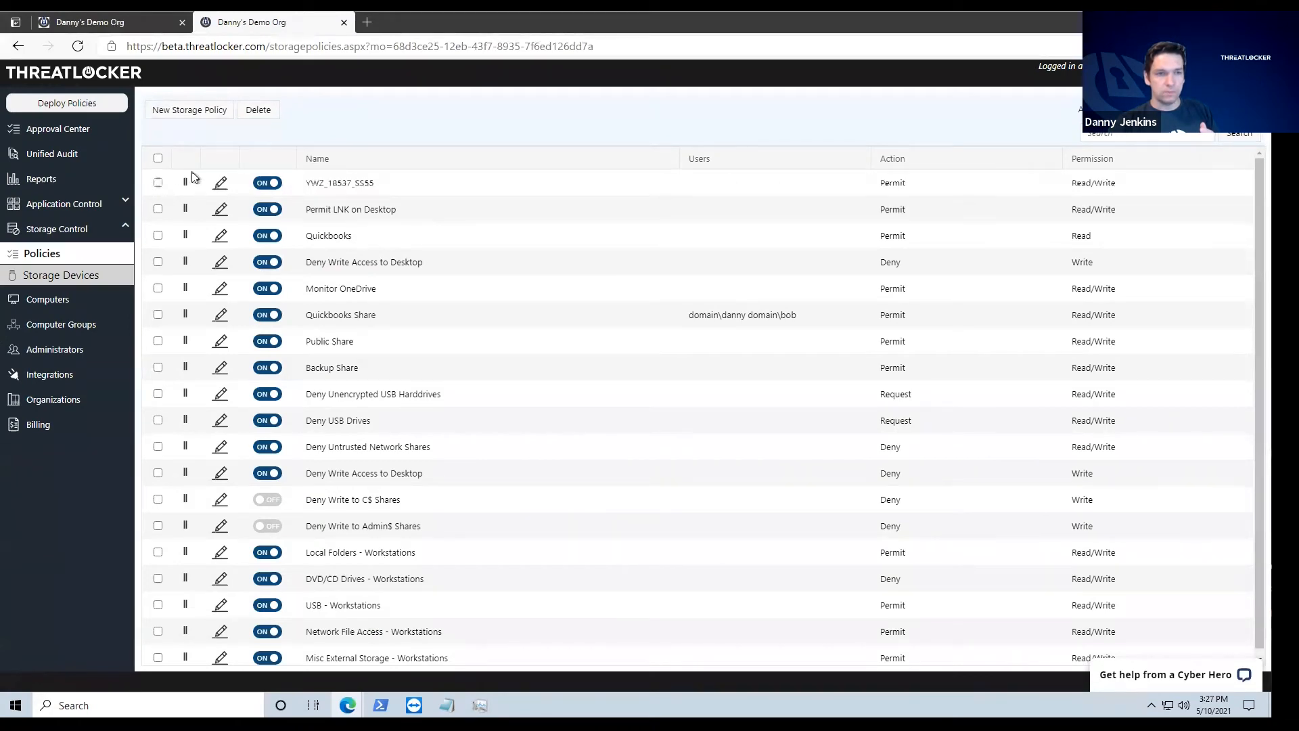
Delete the YWZ_18537_SS55 storage policy and deploy the policies
left_click(158, 183)
left_click(258, 110)
left_click(707, 120)
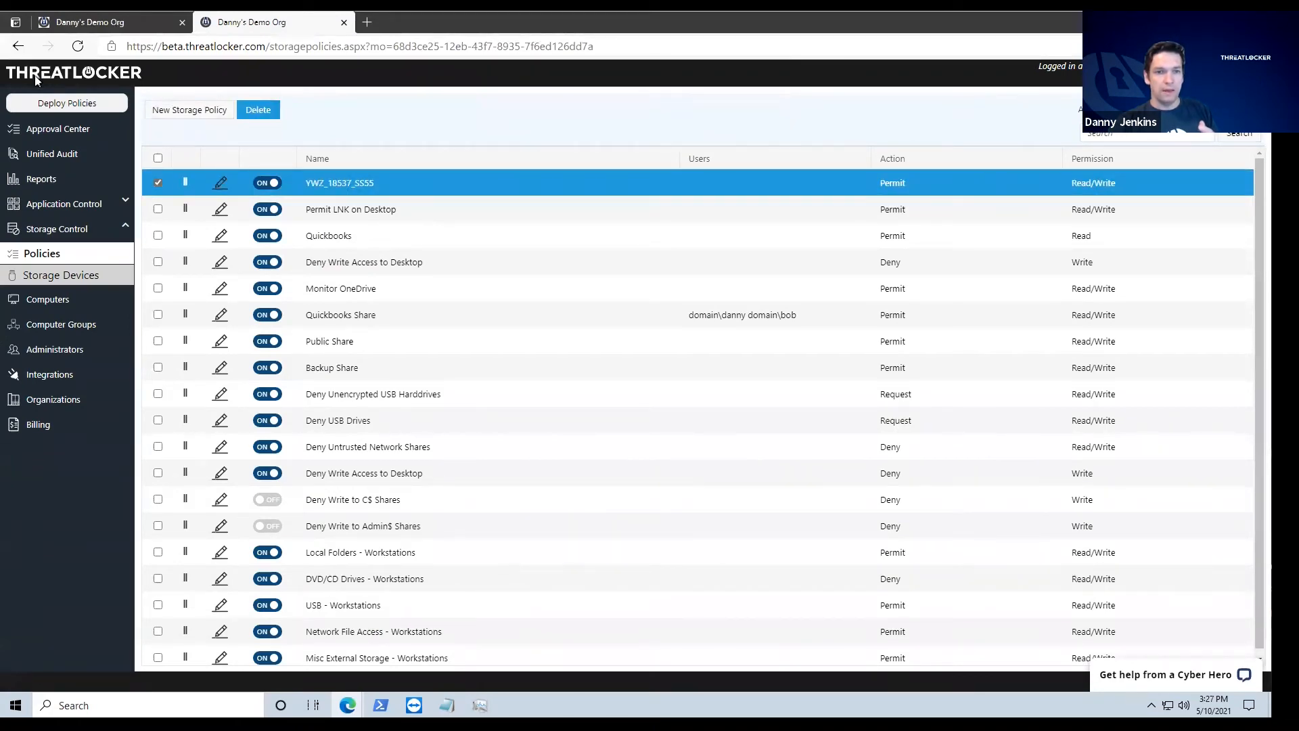
left_click(78, 108)
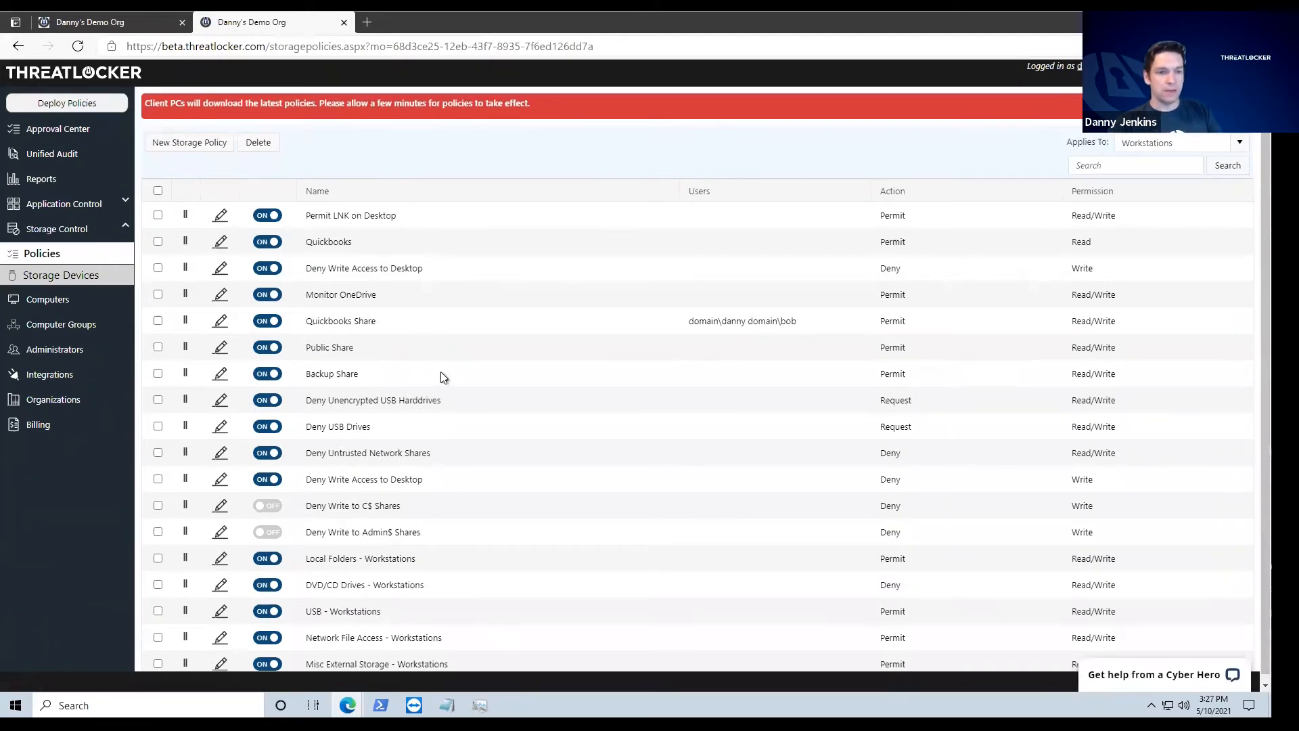
Examine the interface and encryption settings of the Deny Unencrypted USB Harddrives policy
left_click(223, 401)
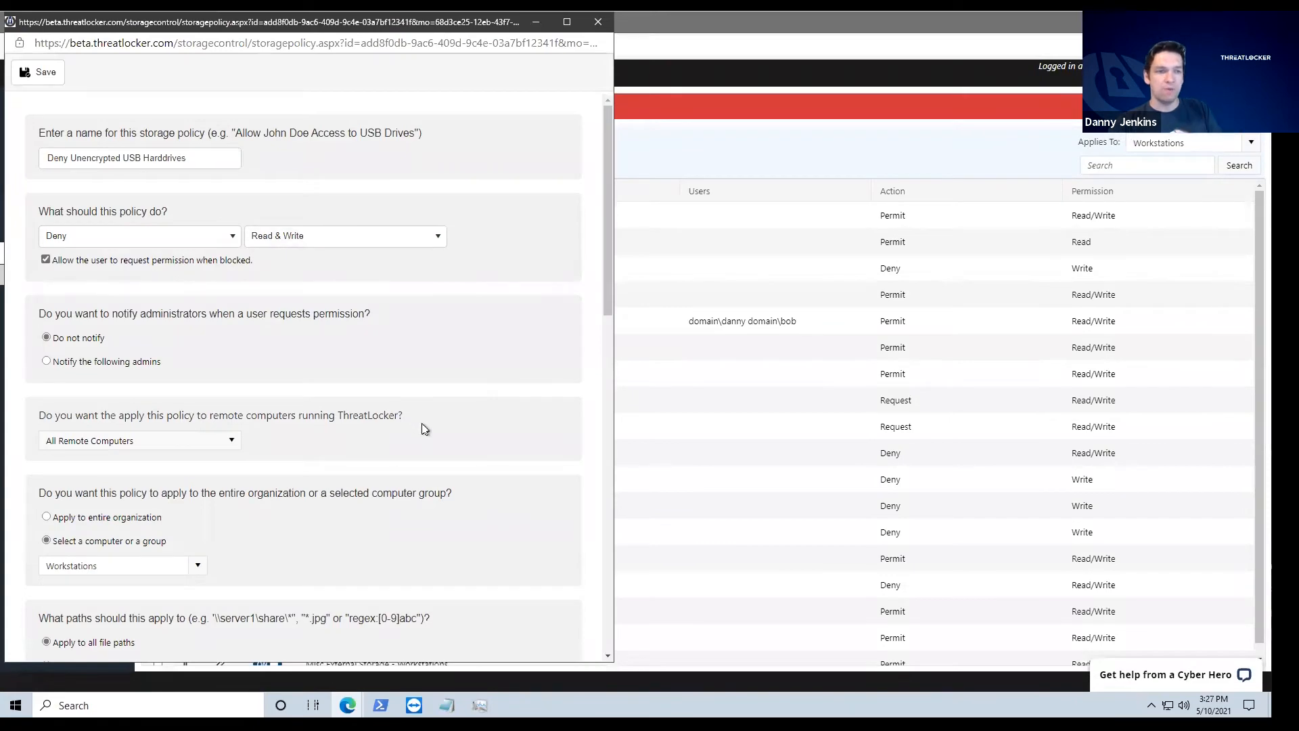
scroll(453, 439, "down", 10)
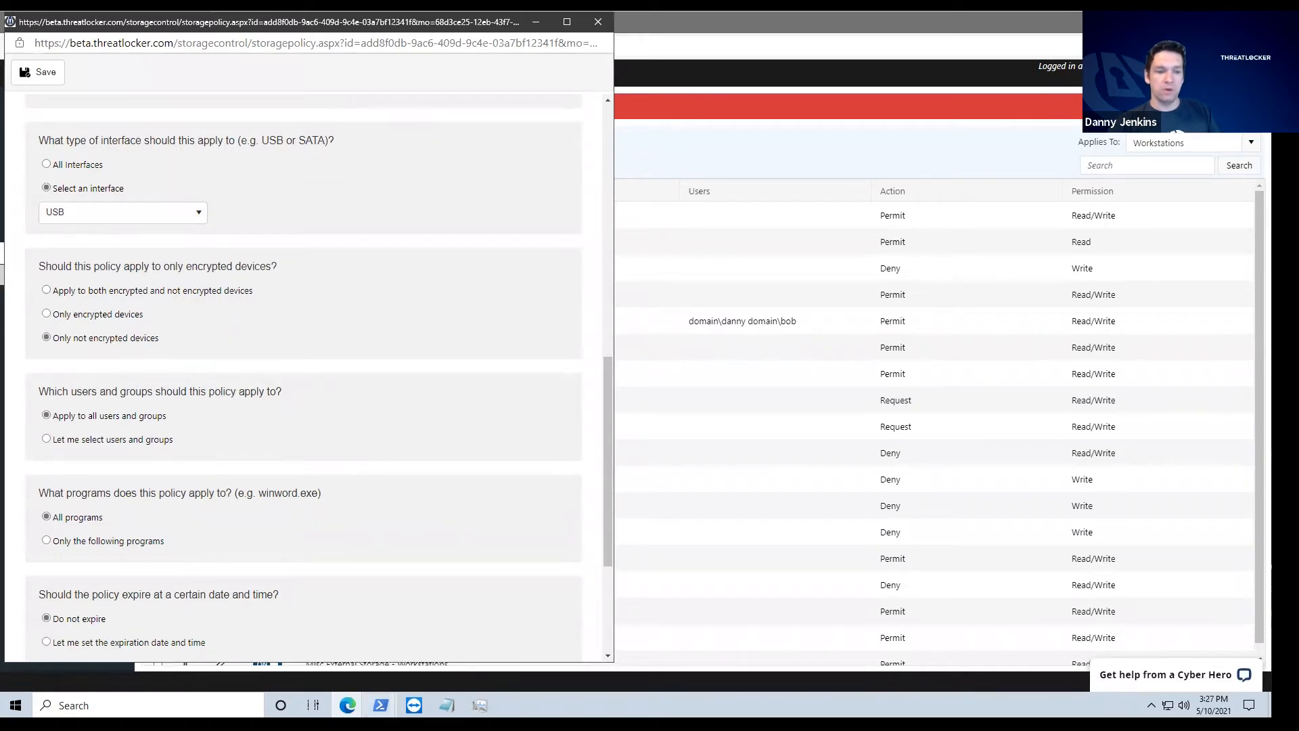
Try to open USB (D:) in File Explorer, submit a storage access request for it, and close the policy
right_click(15, 705)
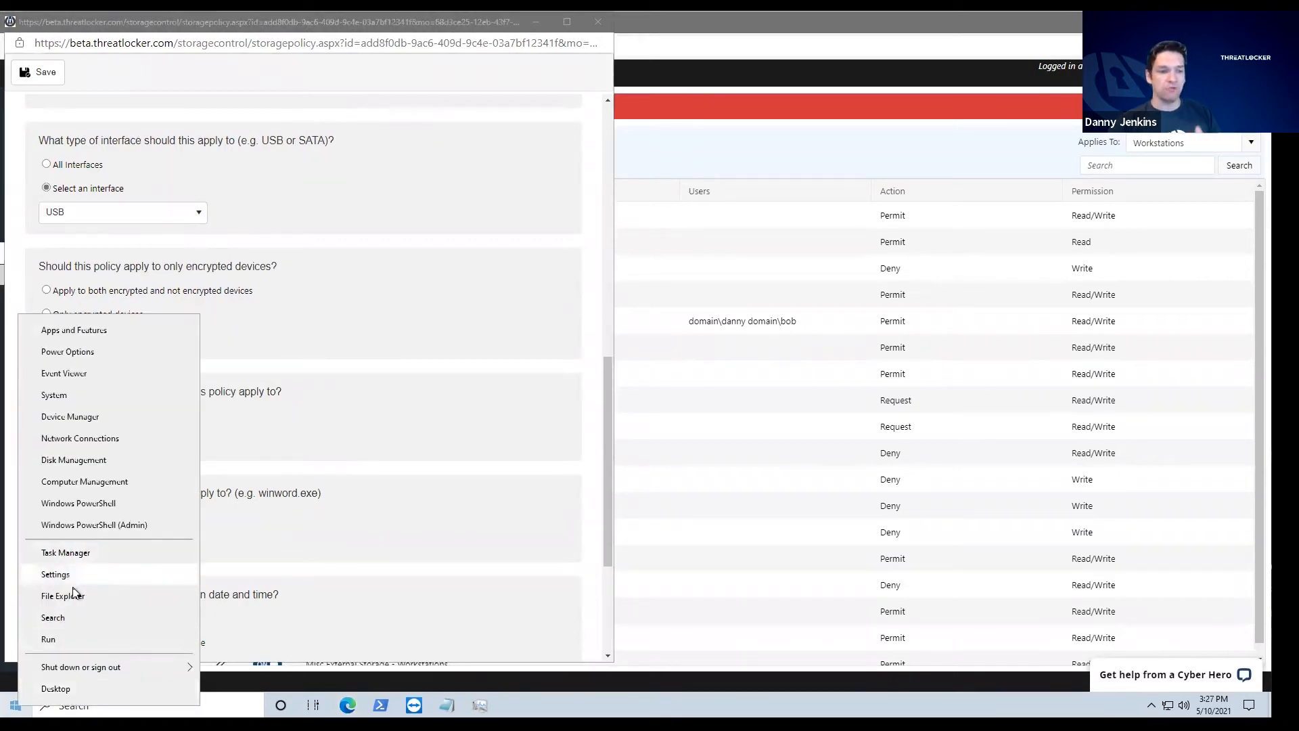
left_click(73, 598)
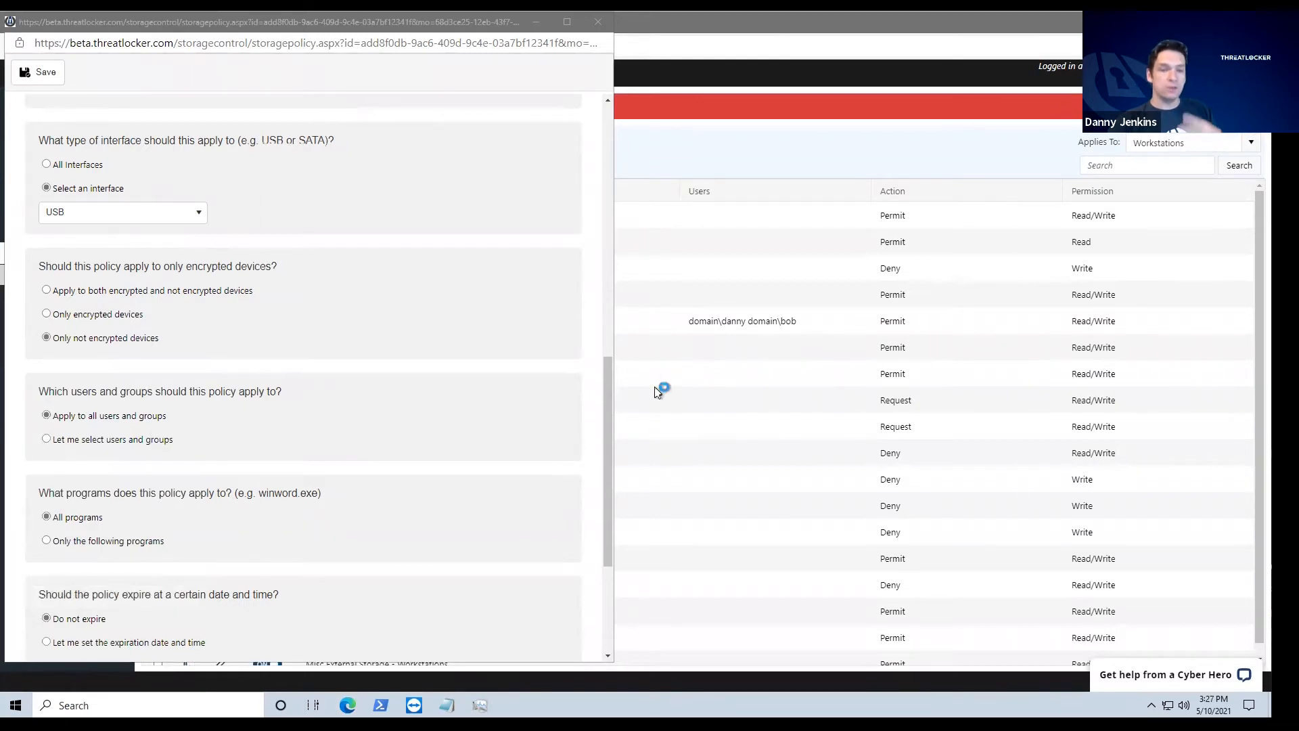
left_click(315, 356)
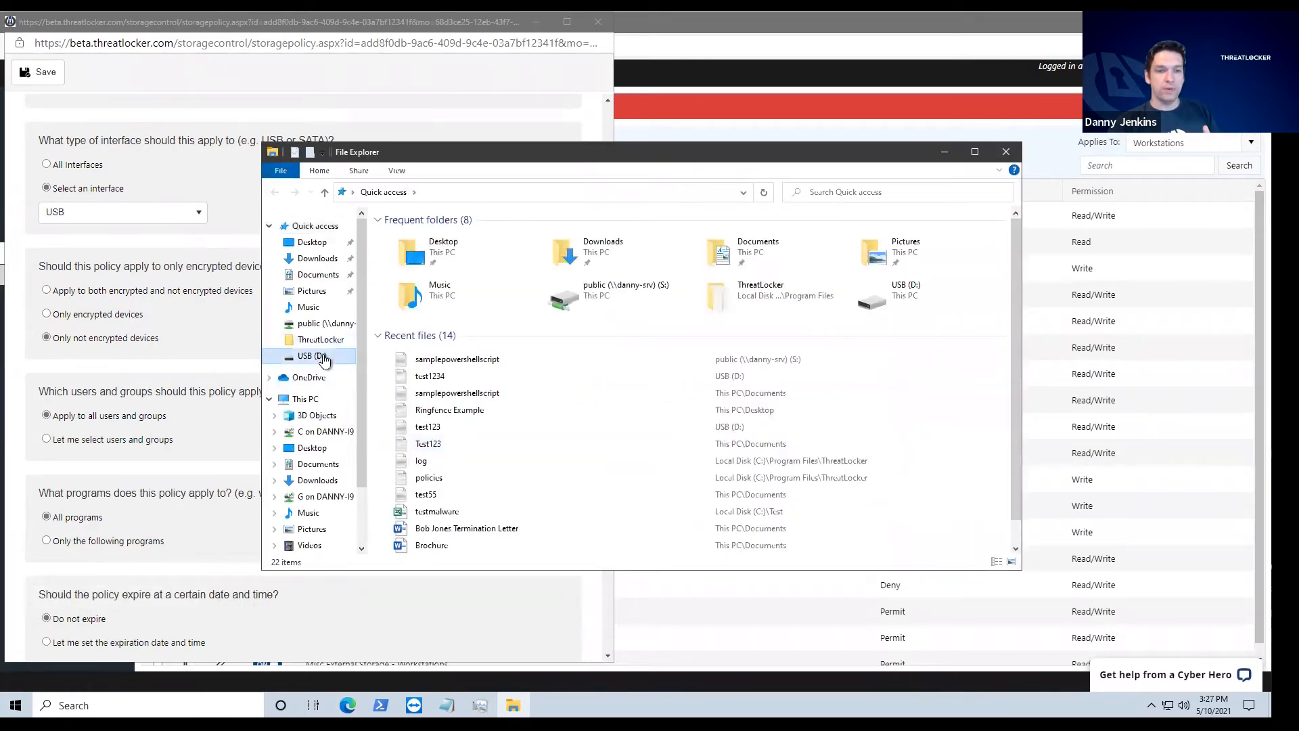
left_click(719, 370)
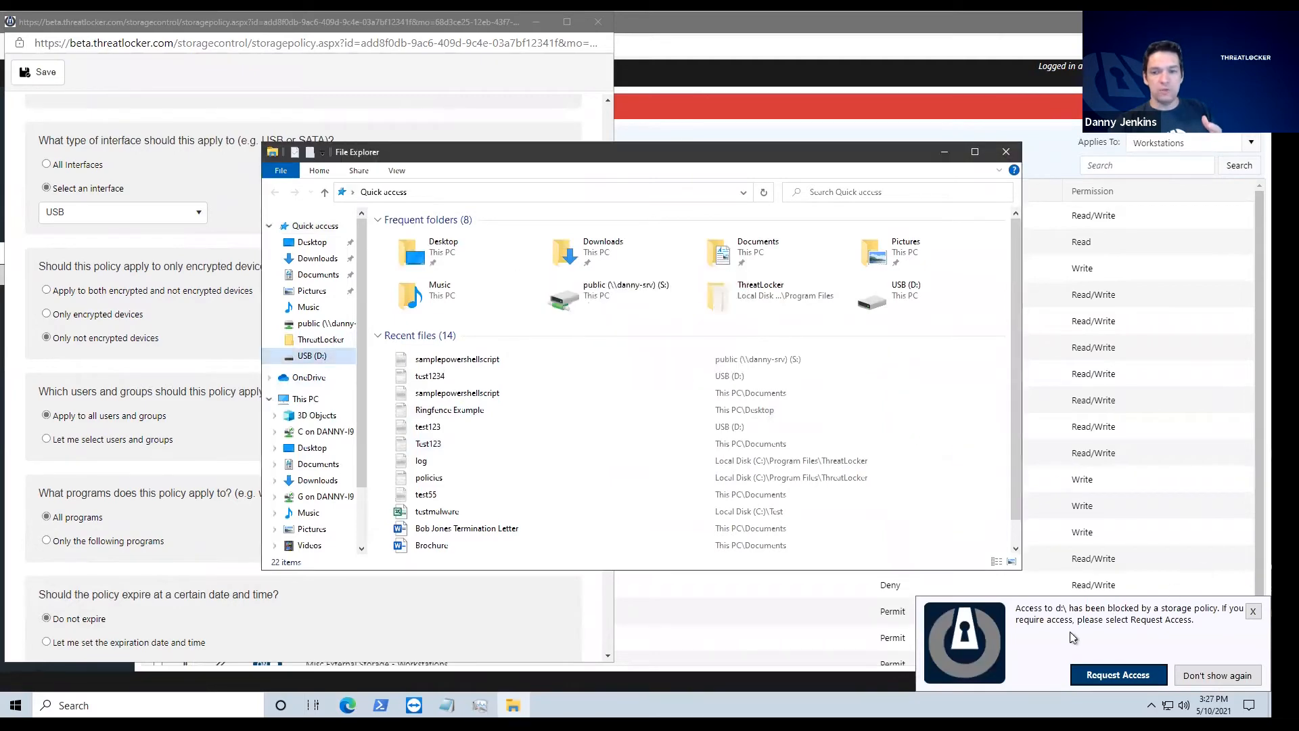
left_click(697, 245)
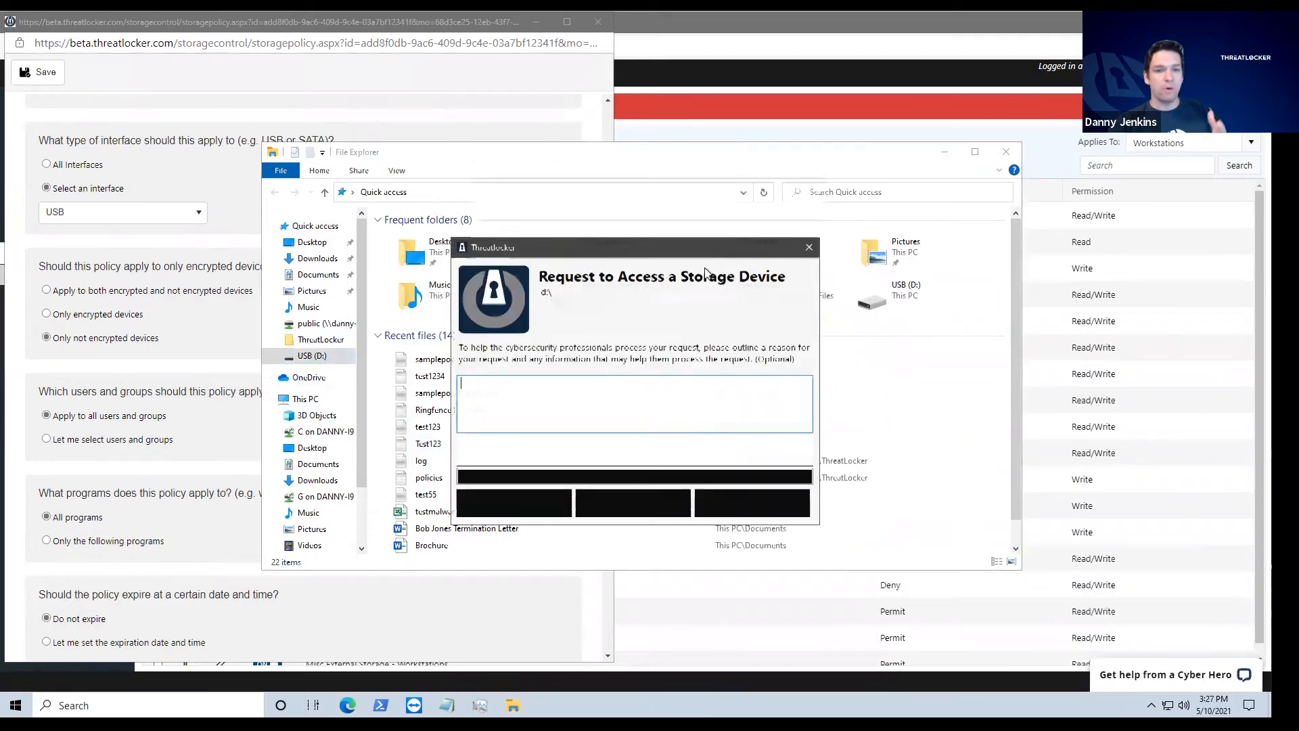
left_click(532, 17)
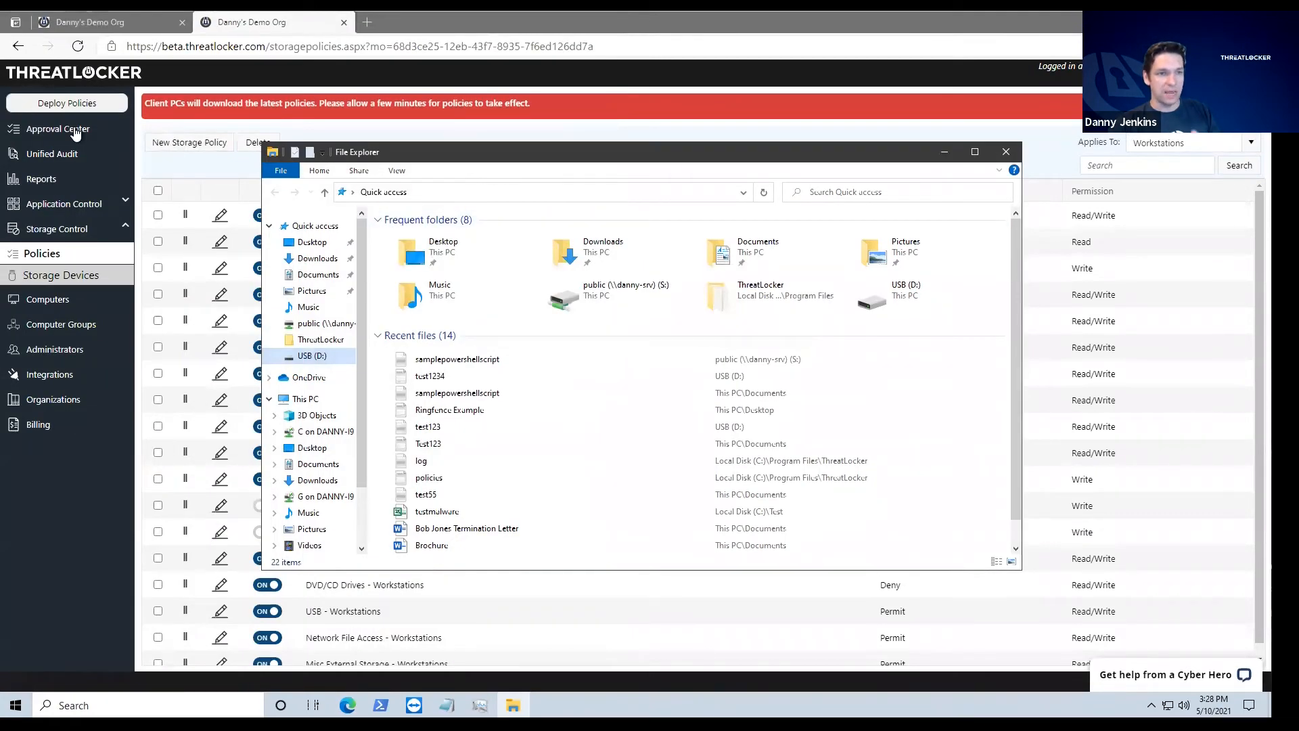
Approve the newest d:\ request in the Approval Center for this computer group with Read & Write access by serial number
left_click(76, 130)
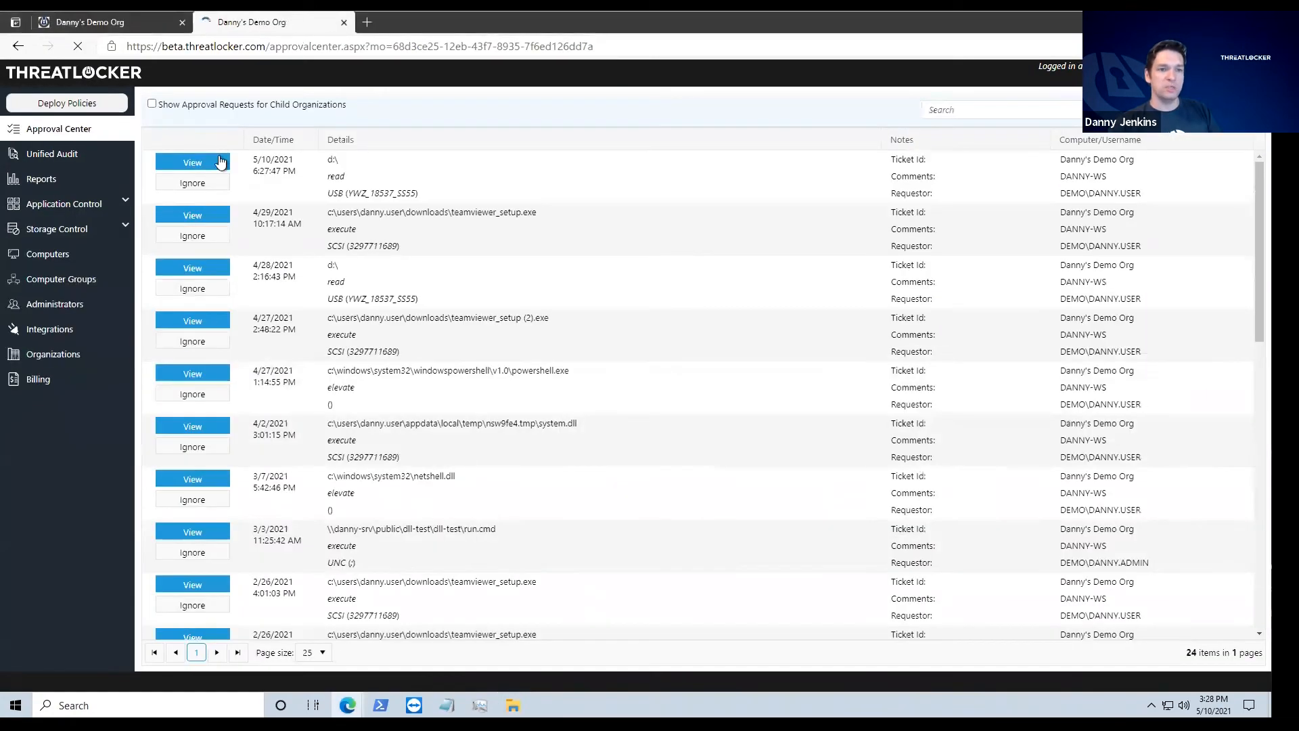
left_click(218, 162)
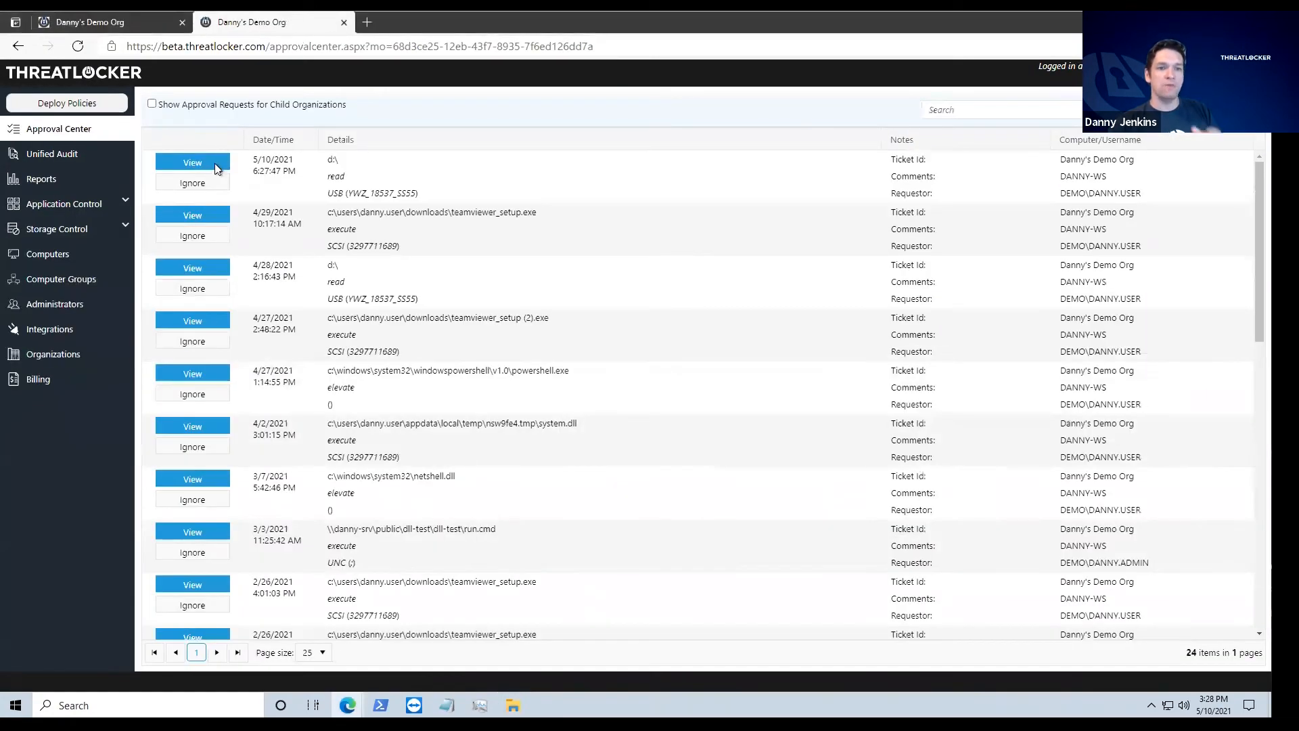
left_click(68, 248)
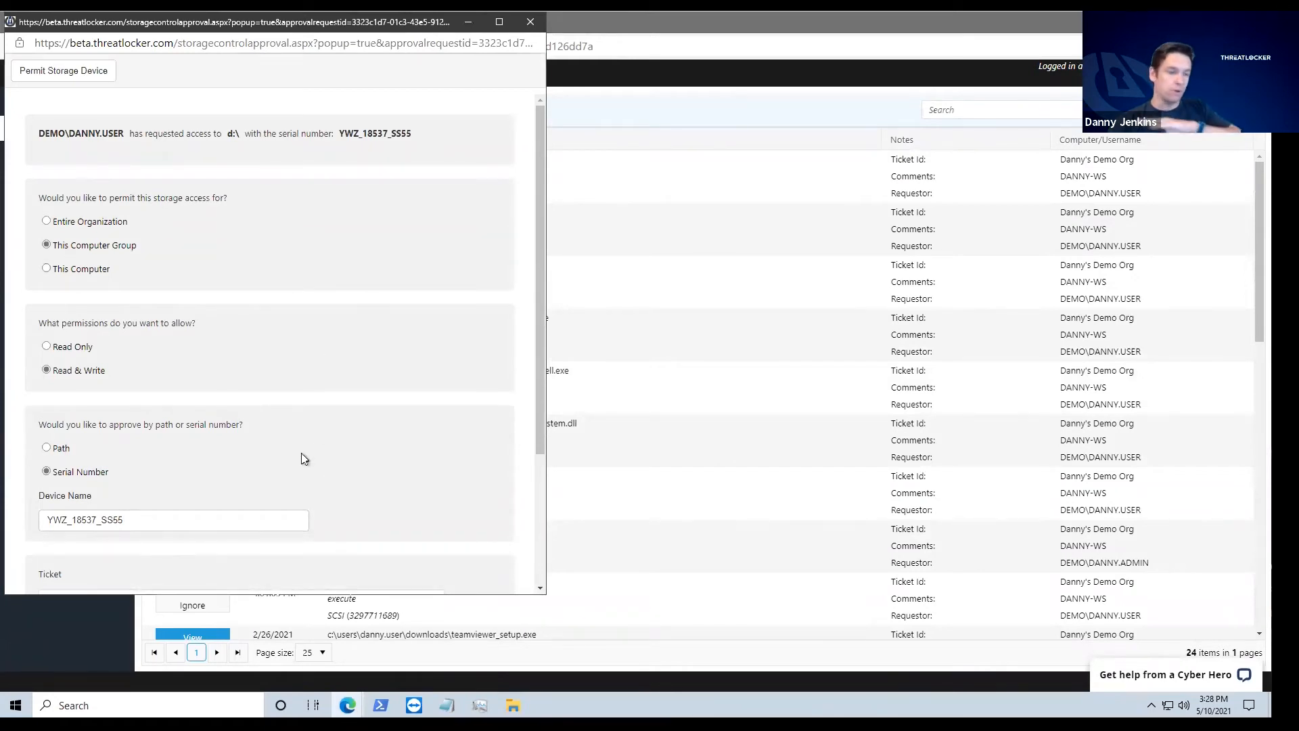
scroll(298, 400, "down", 3)
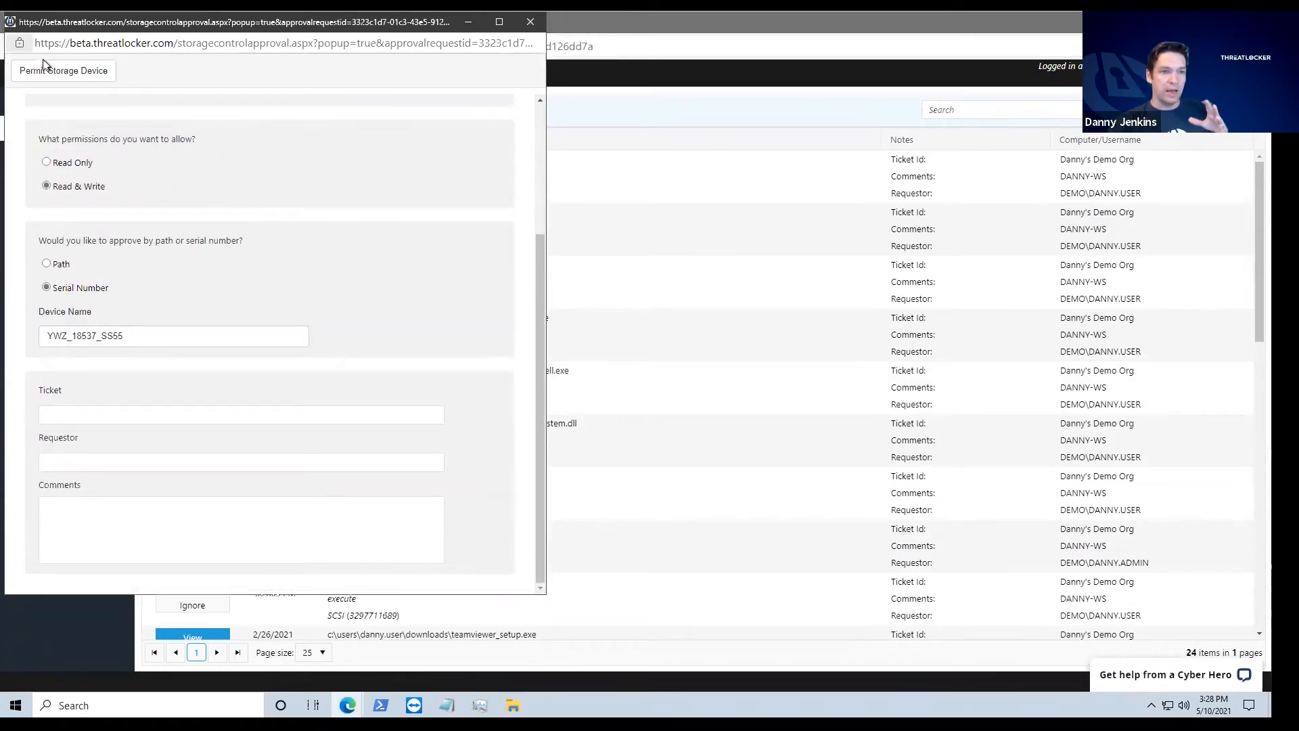
left_click(52, 65)
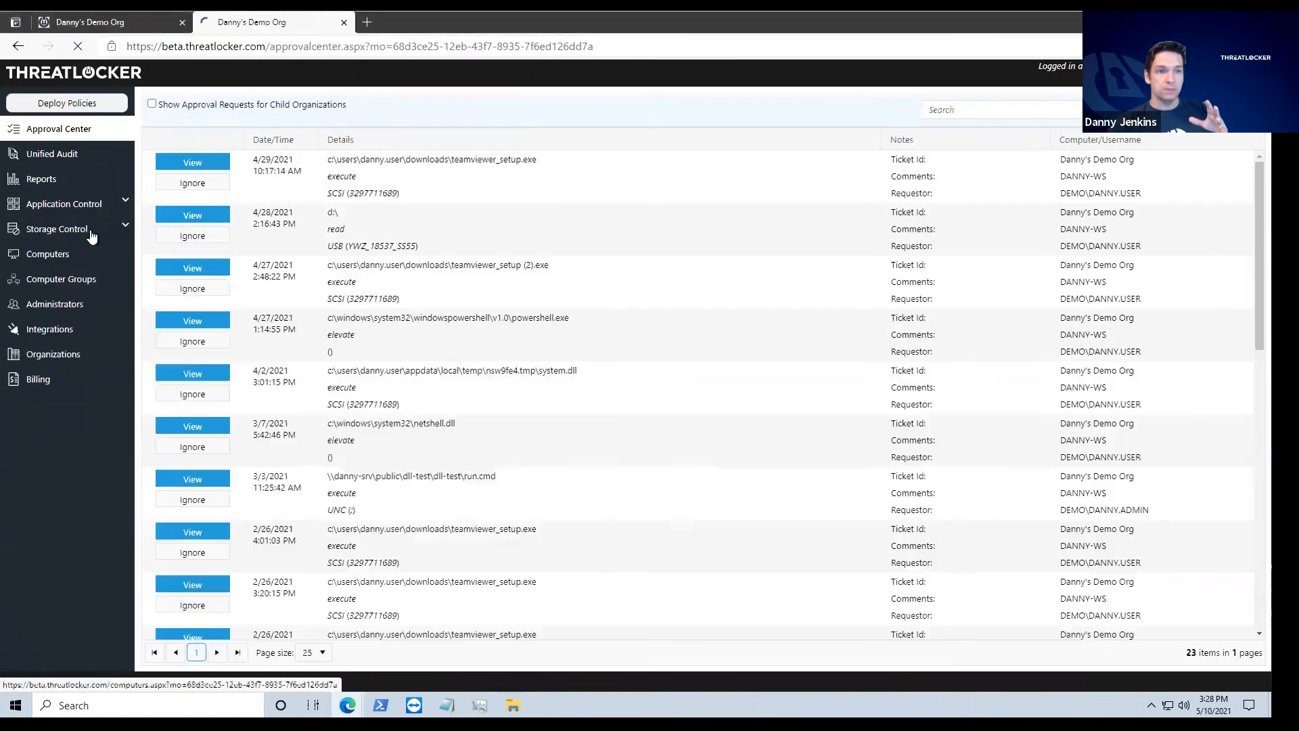
Open the YWZ_18537_SS55 storage policy for editing and set its permitted access to Read
left_click(96, 235)
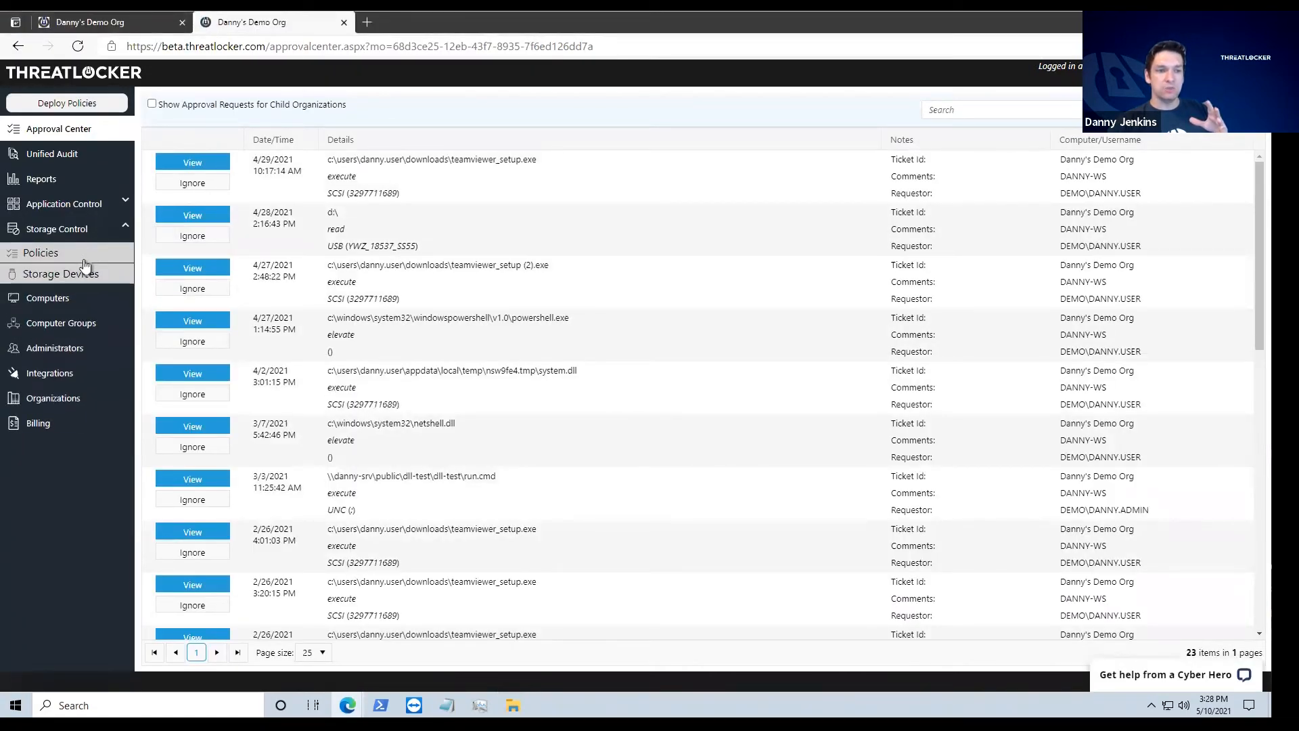
left_click(86, 254)
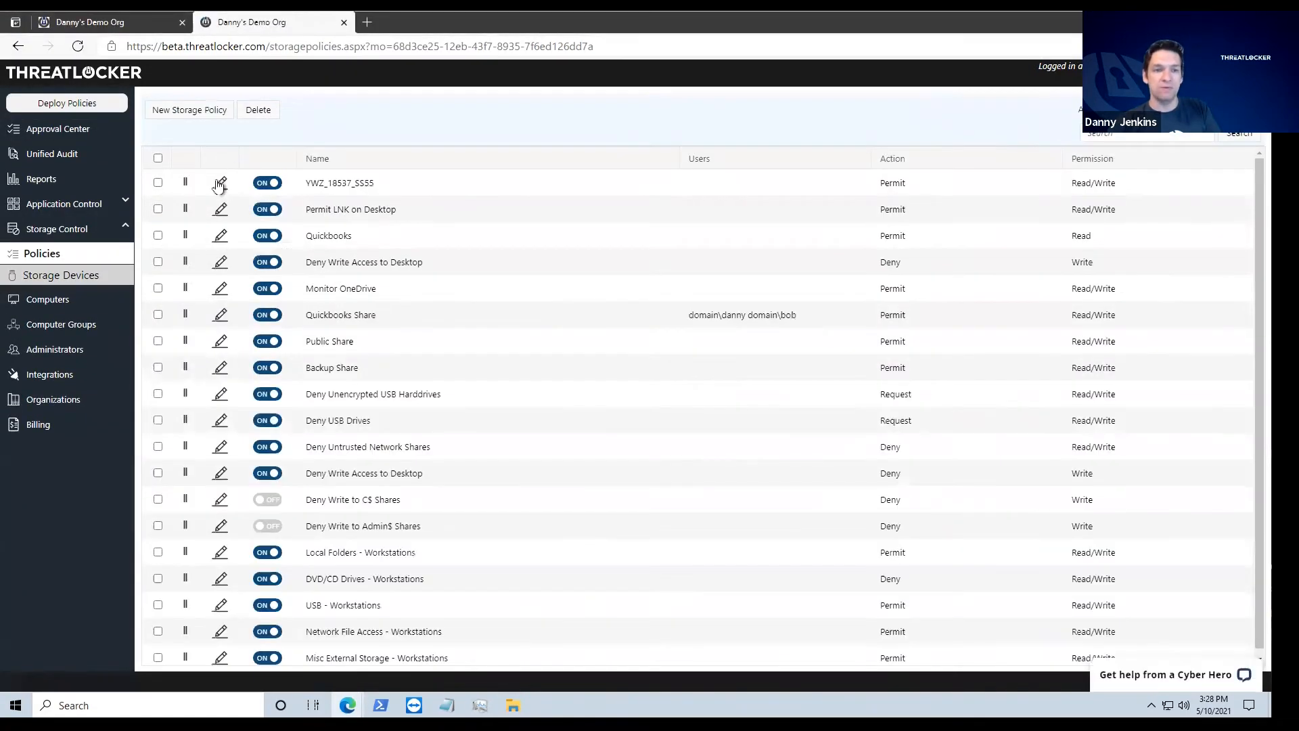
left_click(220, 183)
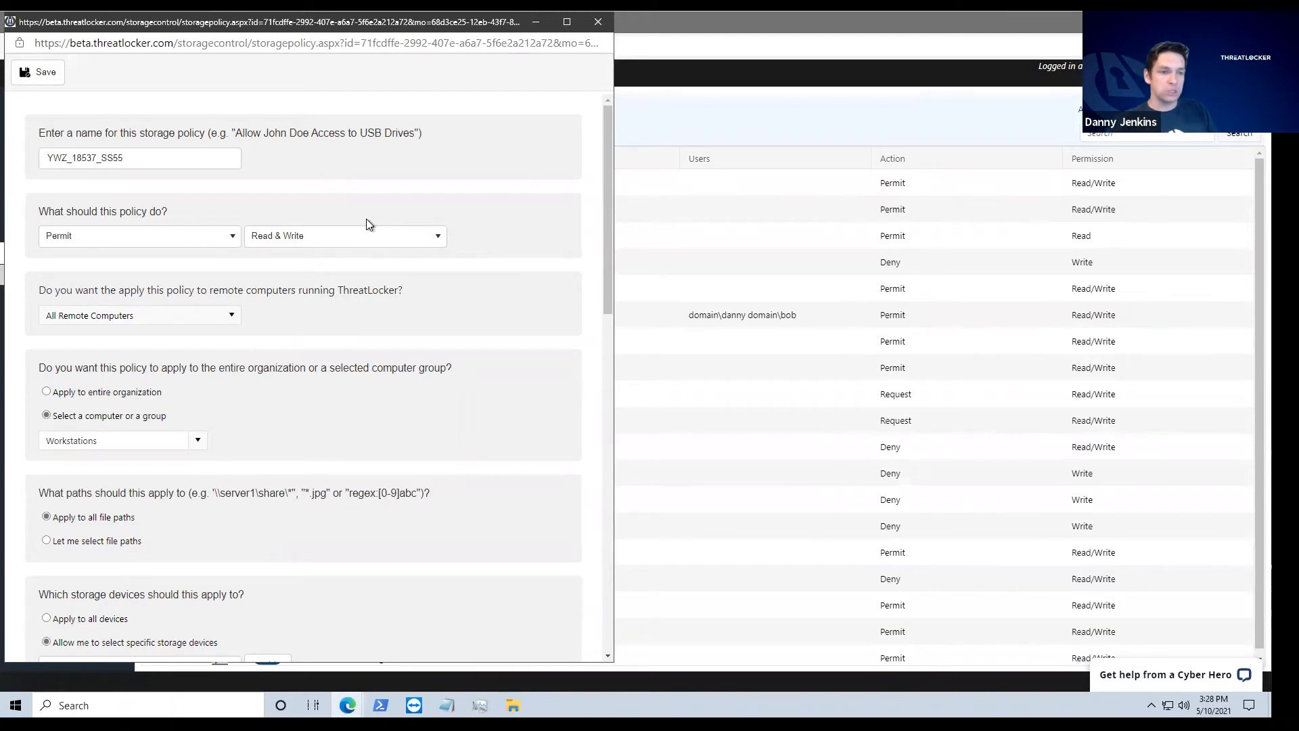
left_click(285, 234)
left_click(288, 262)
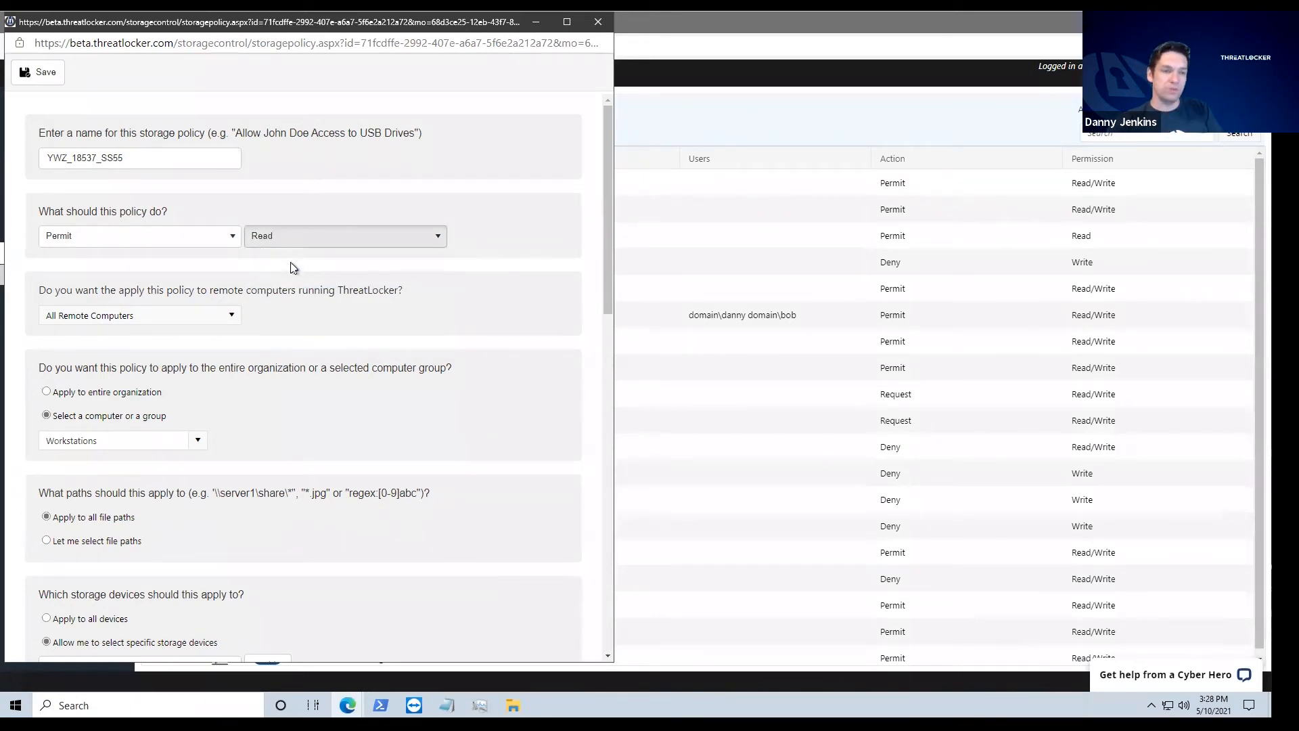
Restrict the YWZ_18537_SS55 policy to the file path *.jpg, save it, and deploy the policies
double_click(84, 540)
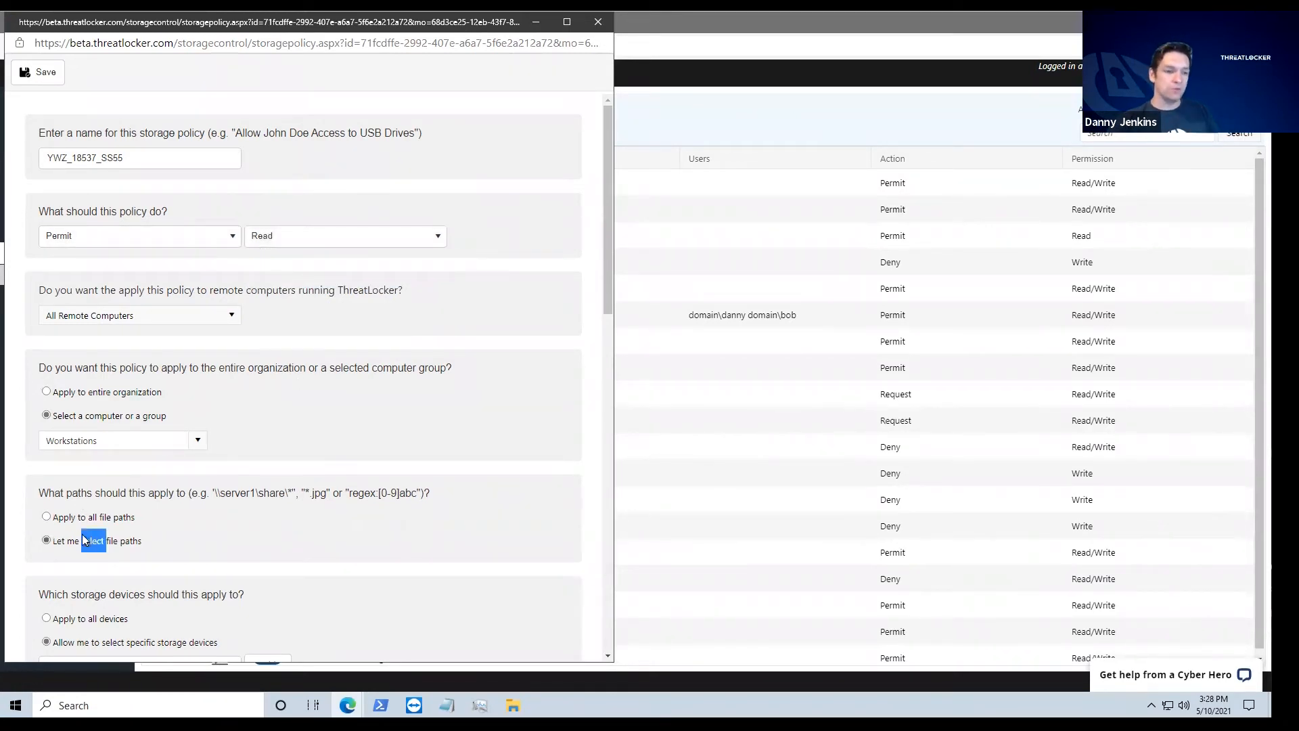
left_click(87, 562)
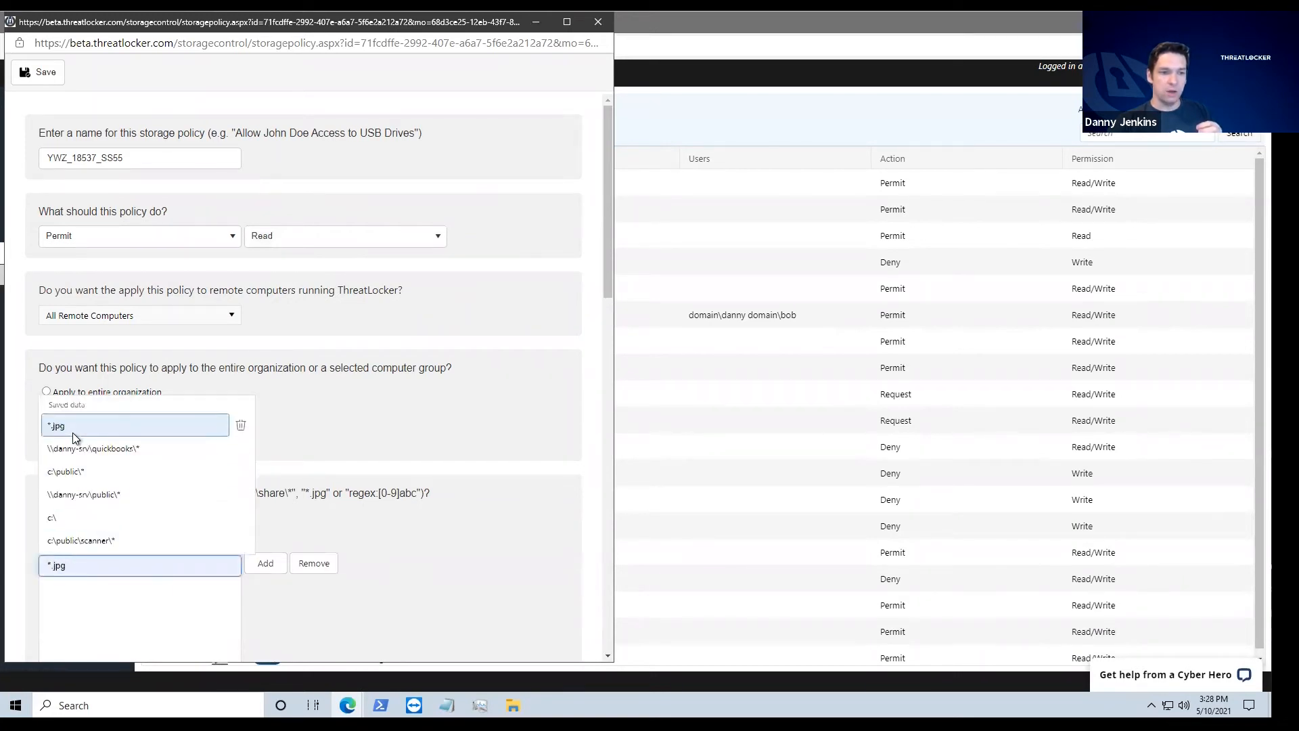
left_click(74, 438)
left_click(266, 562)
left_click(42, 72)
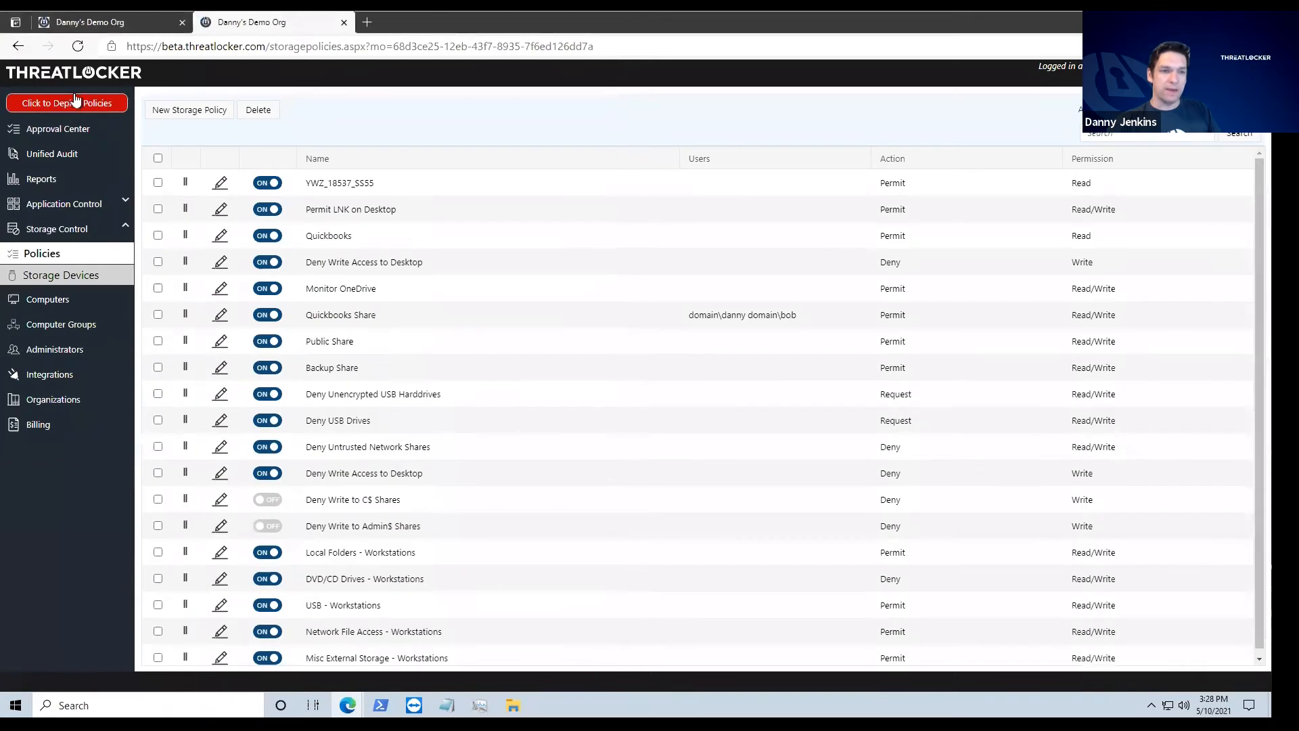
left_click(73, 105)
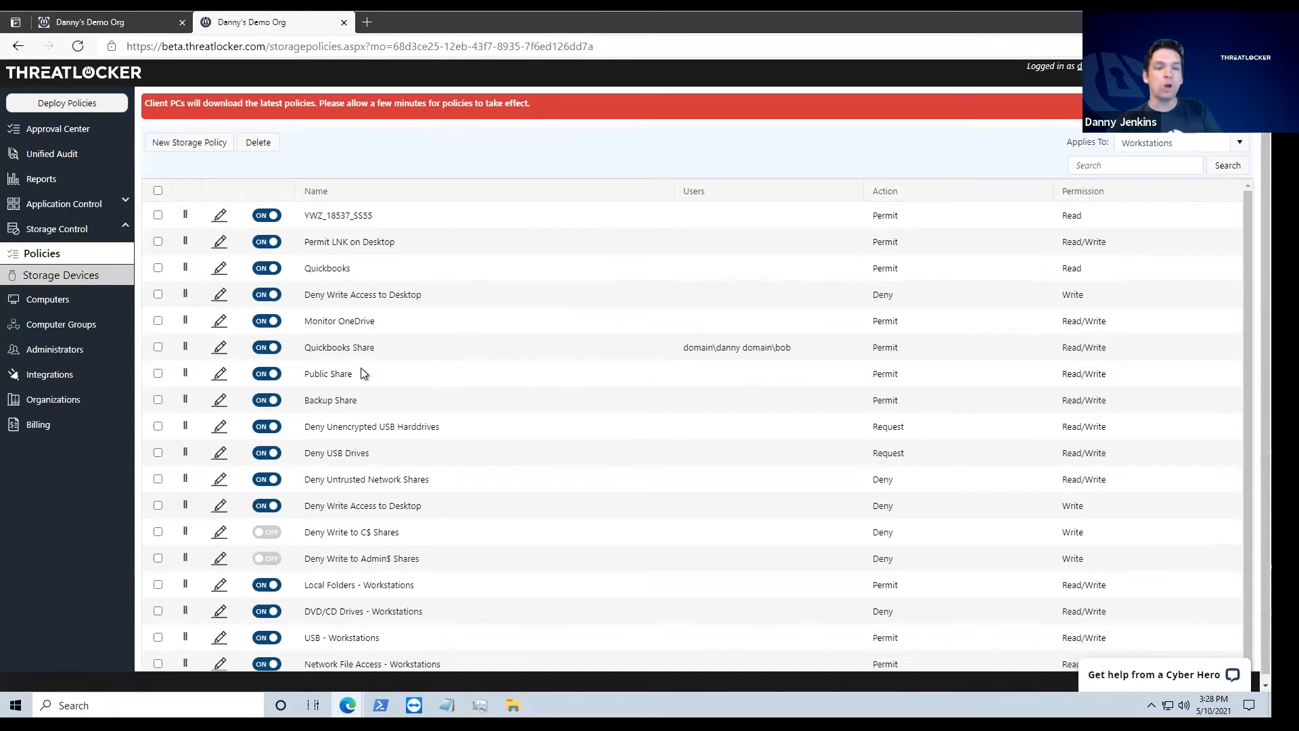
Examine the file path and permitted programs of the Backup Share storage policy, and close it
left_click(224, 400)
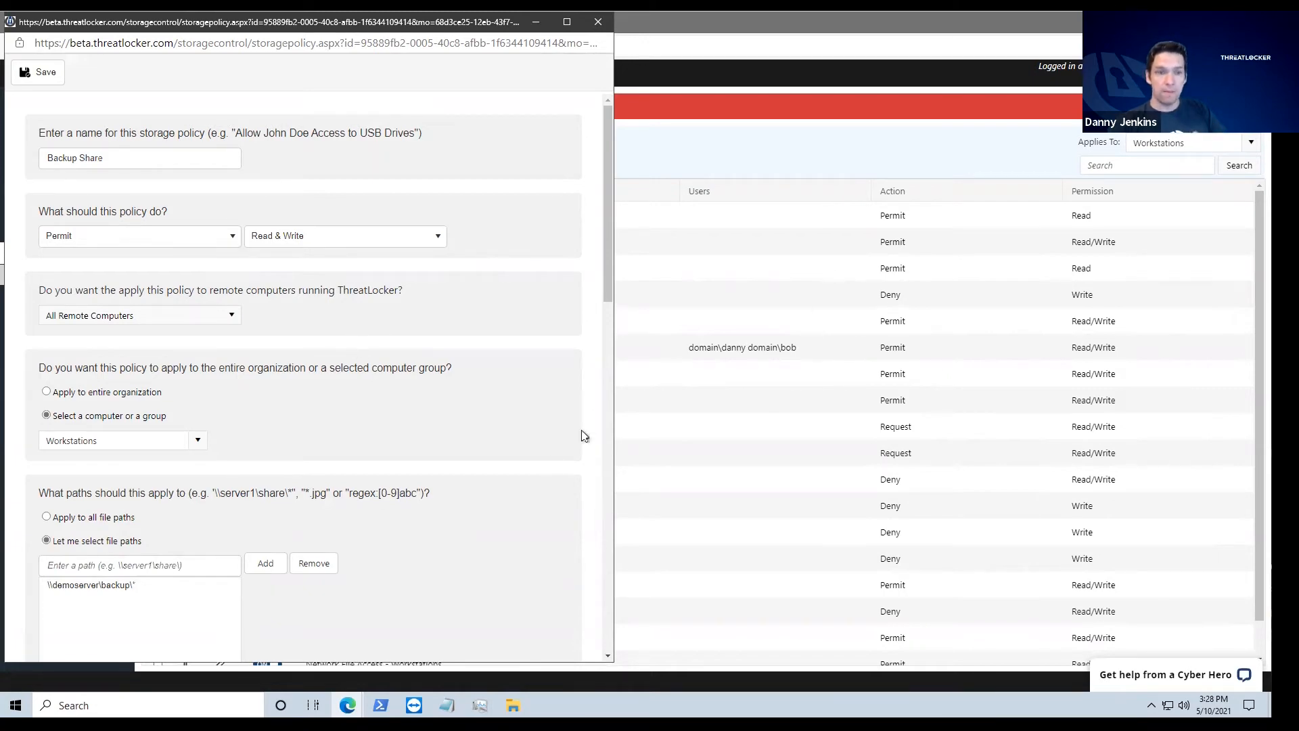
scroll(501, 502, "down", 10)
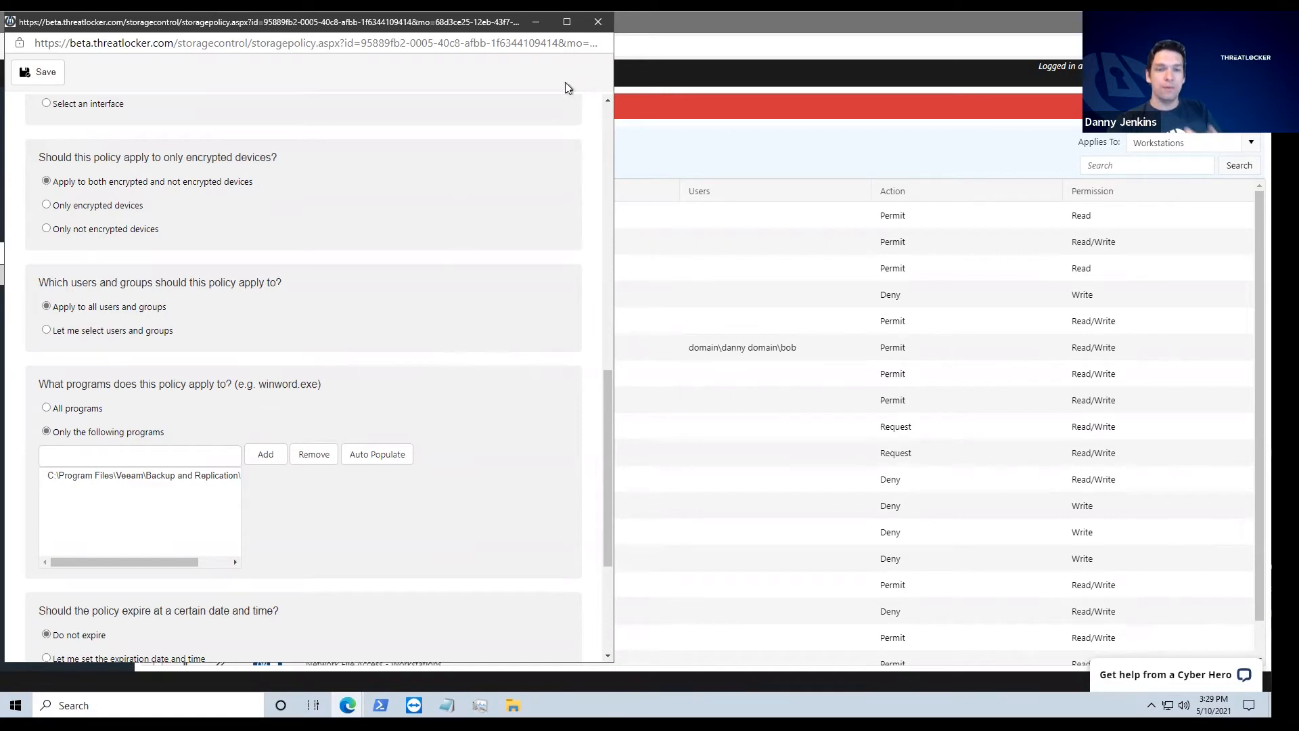
left_click(597, 24)
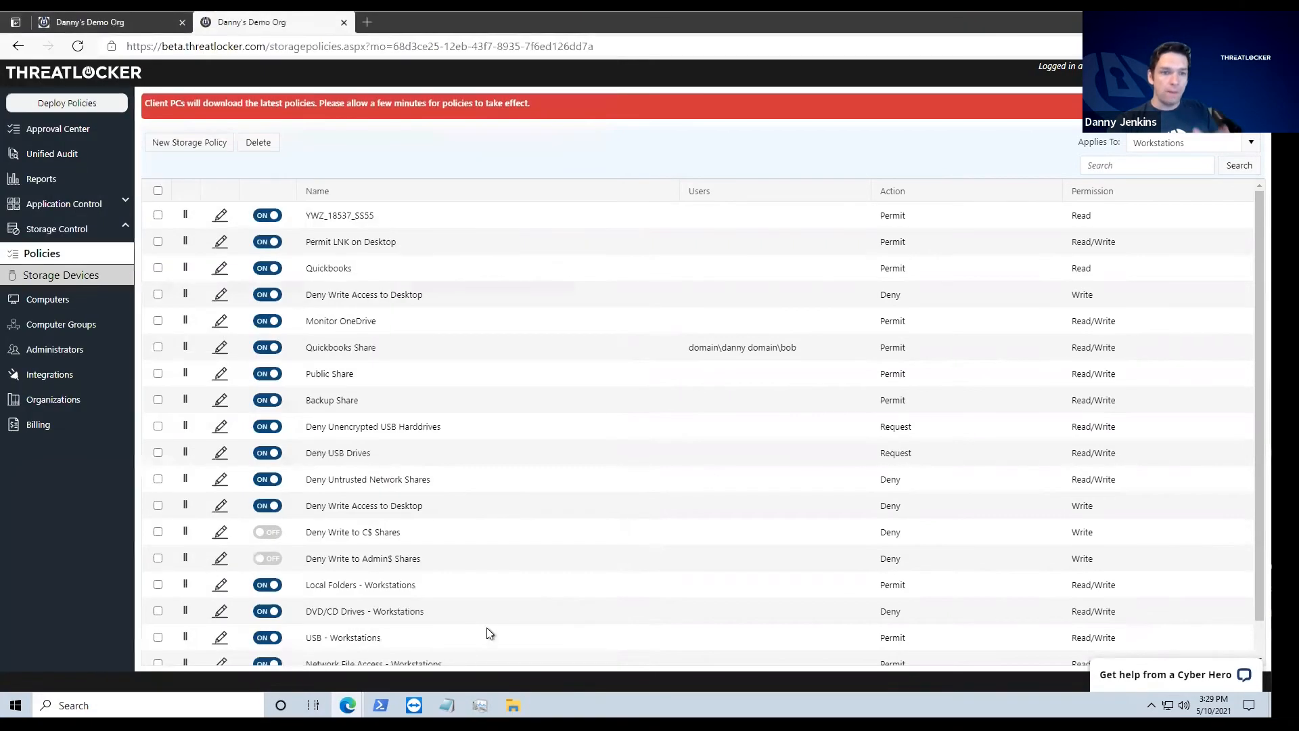
Examine the path, permitted users and program restrictions of the Quickbooks Share policy, and close it
left_click(227, 373)
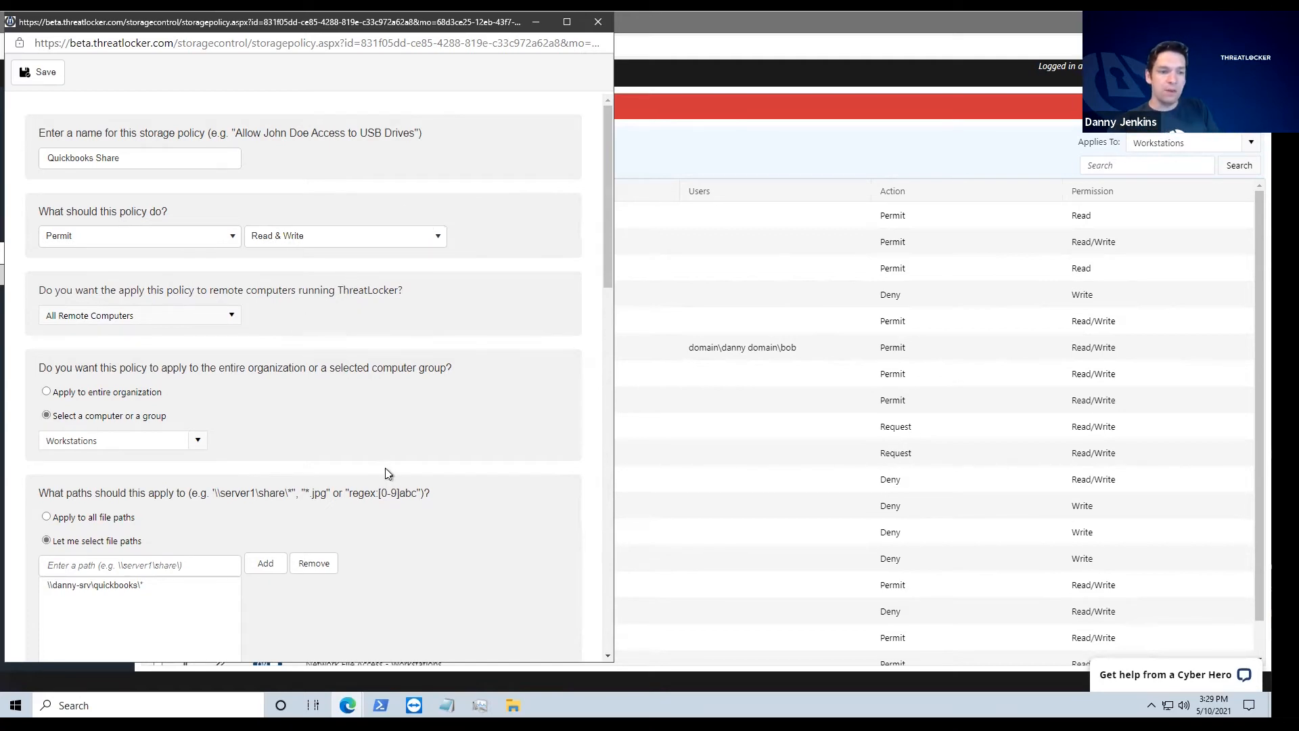
scroll(392, 468, "down", 6)
scroll(411, 477, "down", 7)
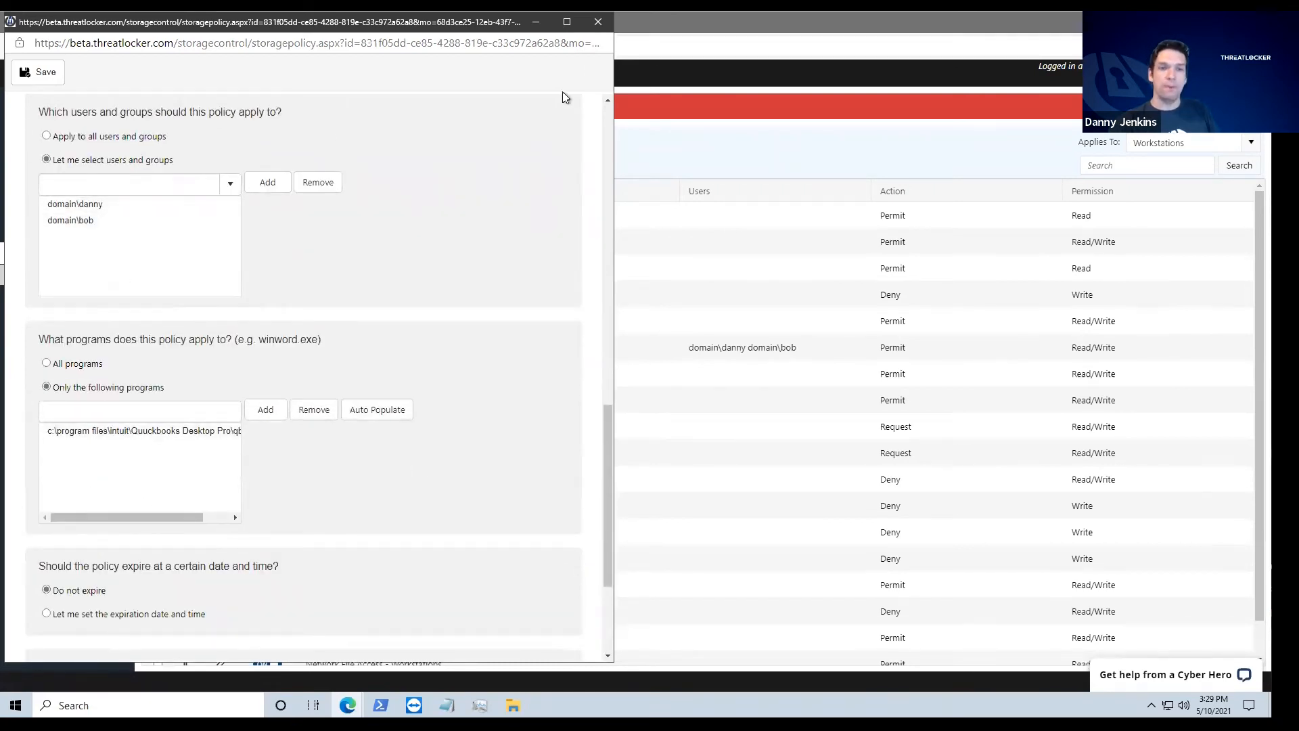
left_click(598, 22)
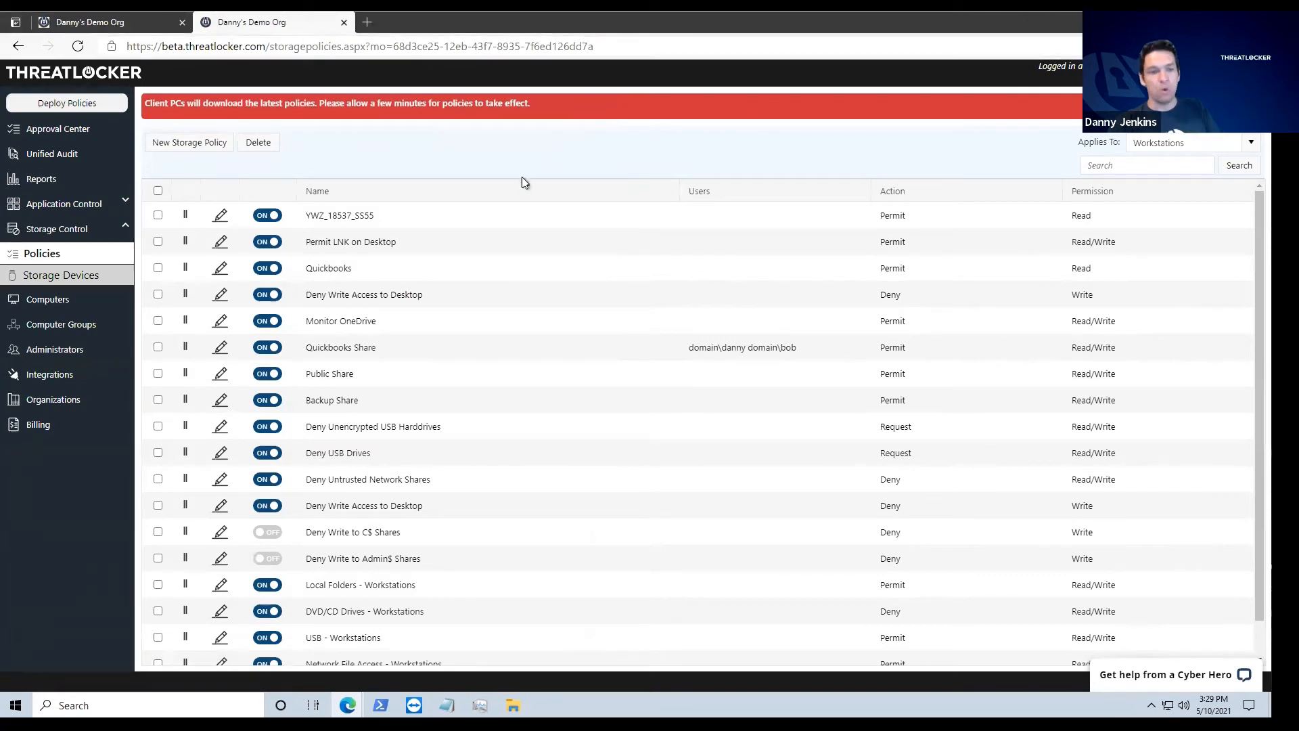
Examine the share paths and allowed programs list of the workstations' Public Share policy, and close it
left_click(220, 348)
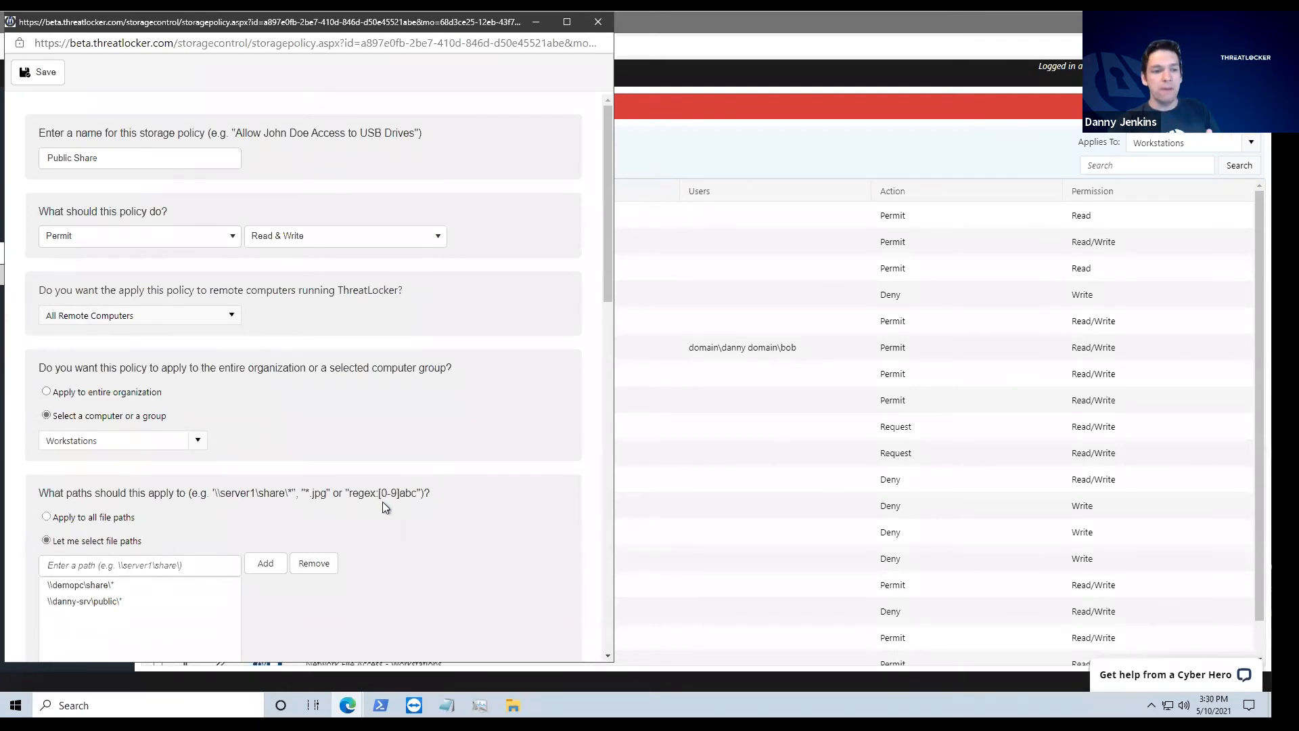
scroll(389, 507, "down", 15)
scroll(233, 520, "down", 2)
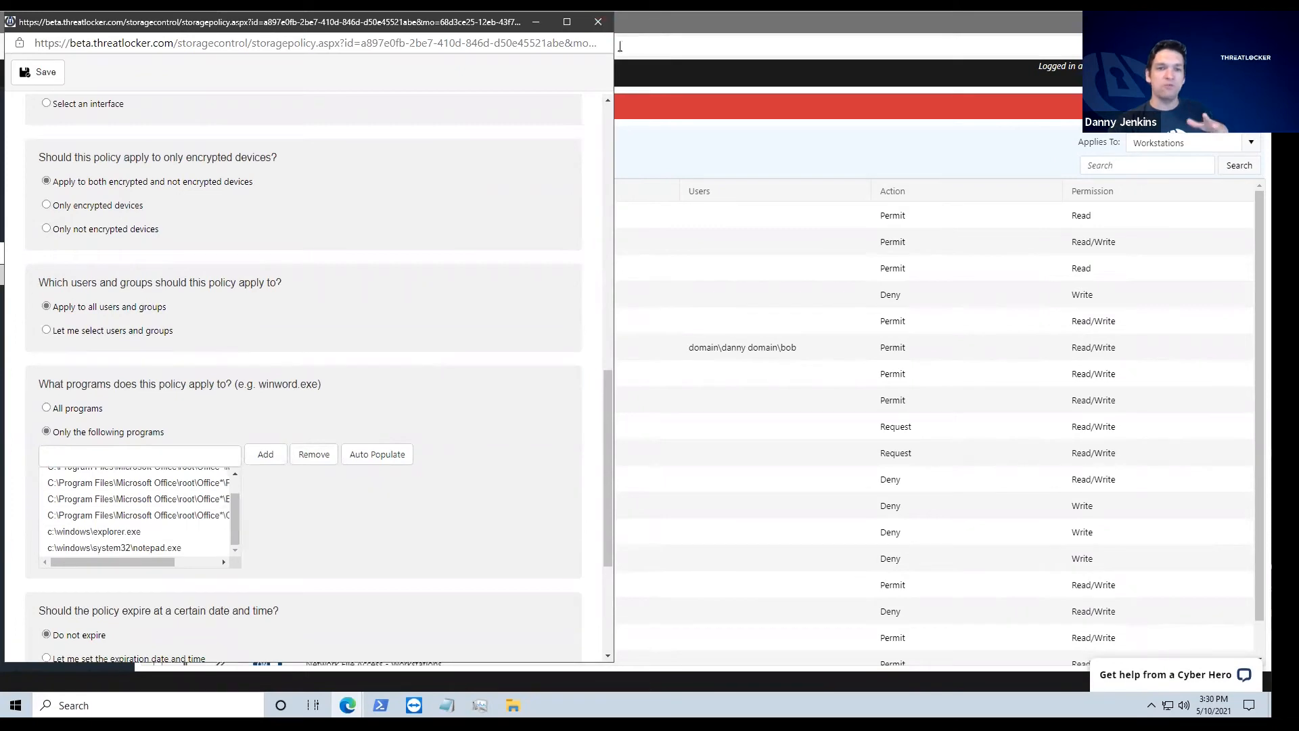
left_click(599, 23)
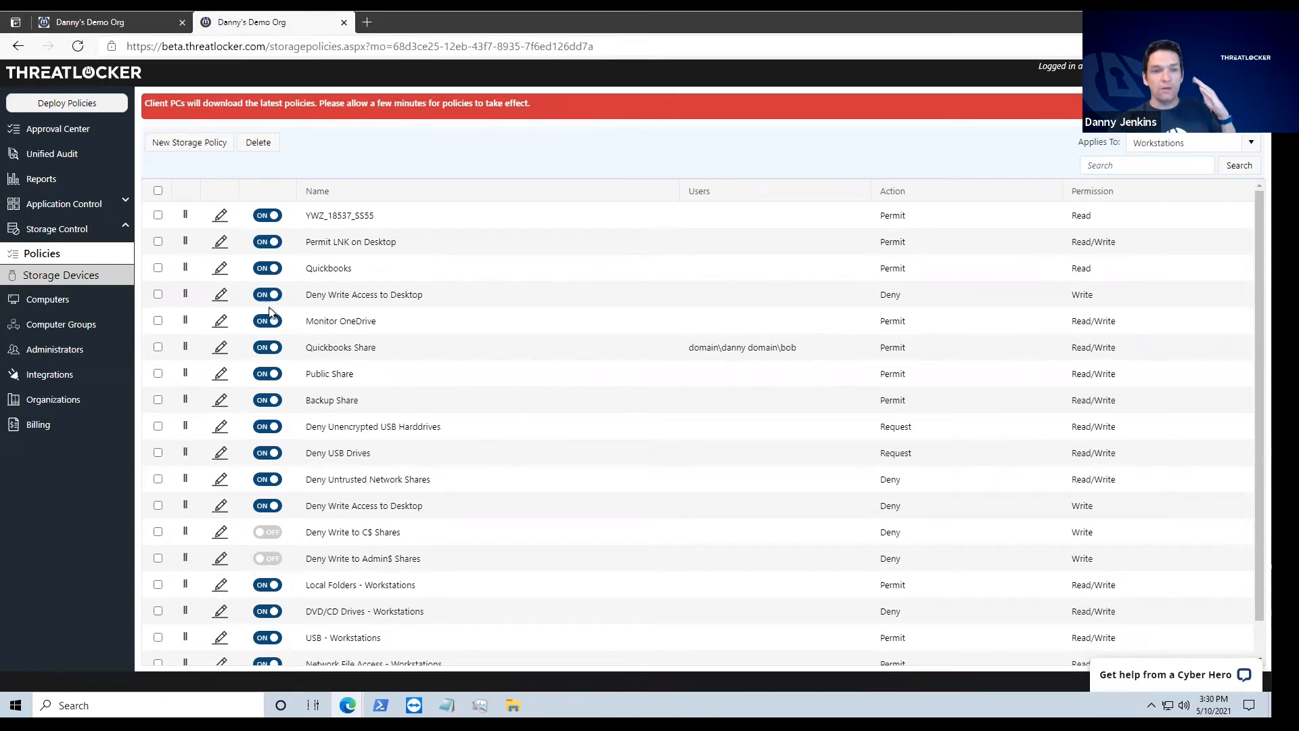
Examine the action and file path of the upper Deny Write Access to Desktop policy, and close it
left_click(220, 294)
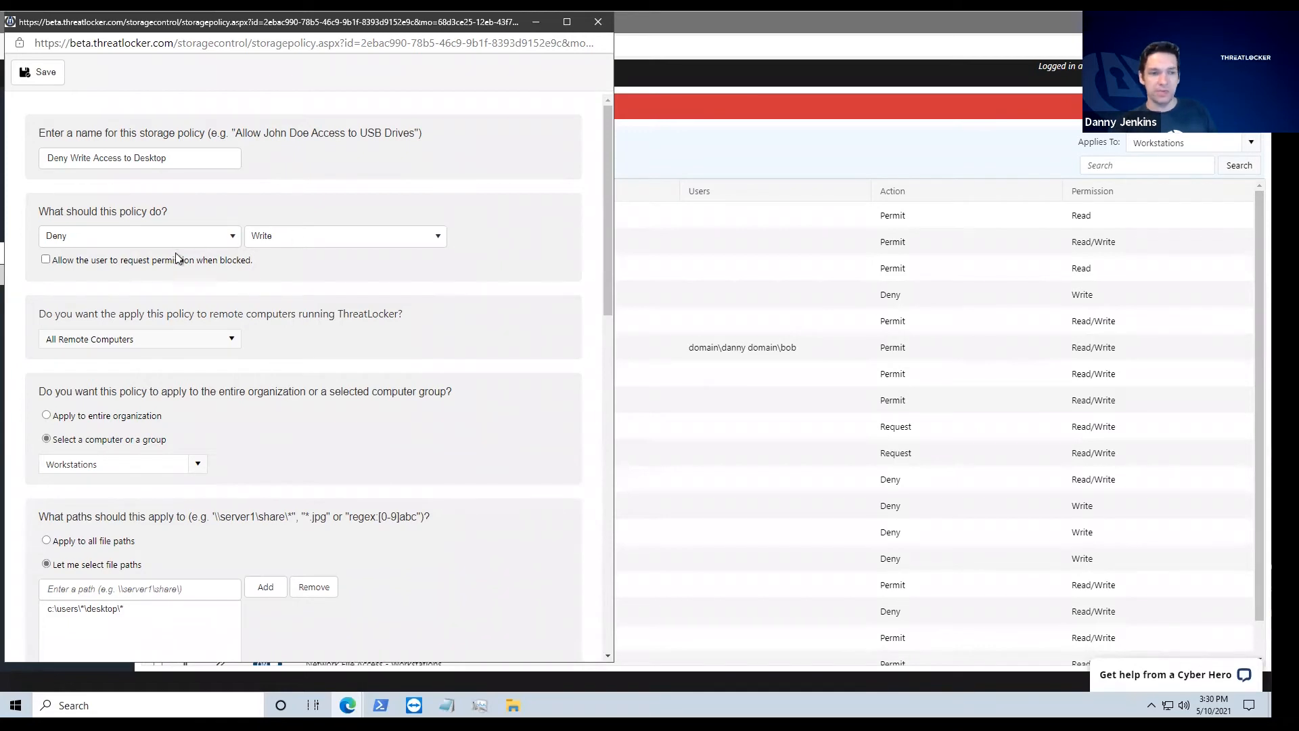
left_click(128, 607)
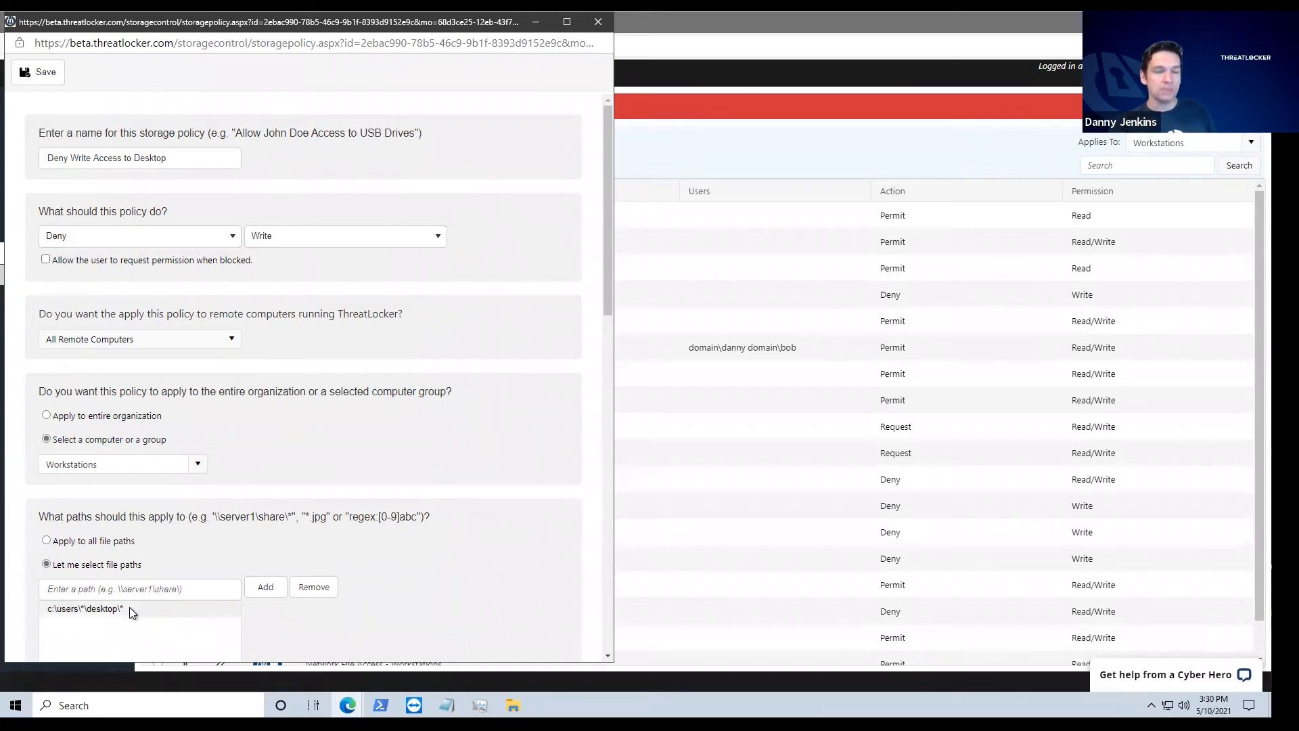
left_click(597, 21)
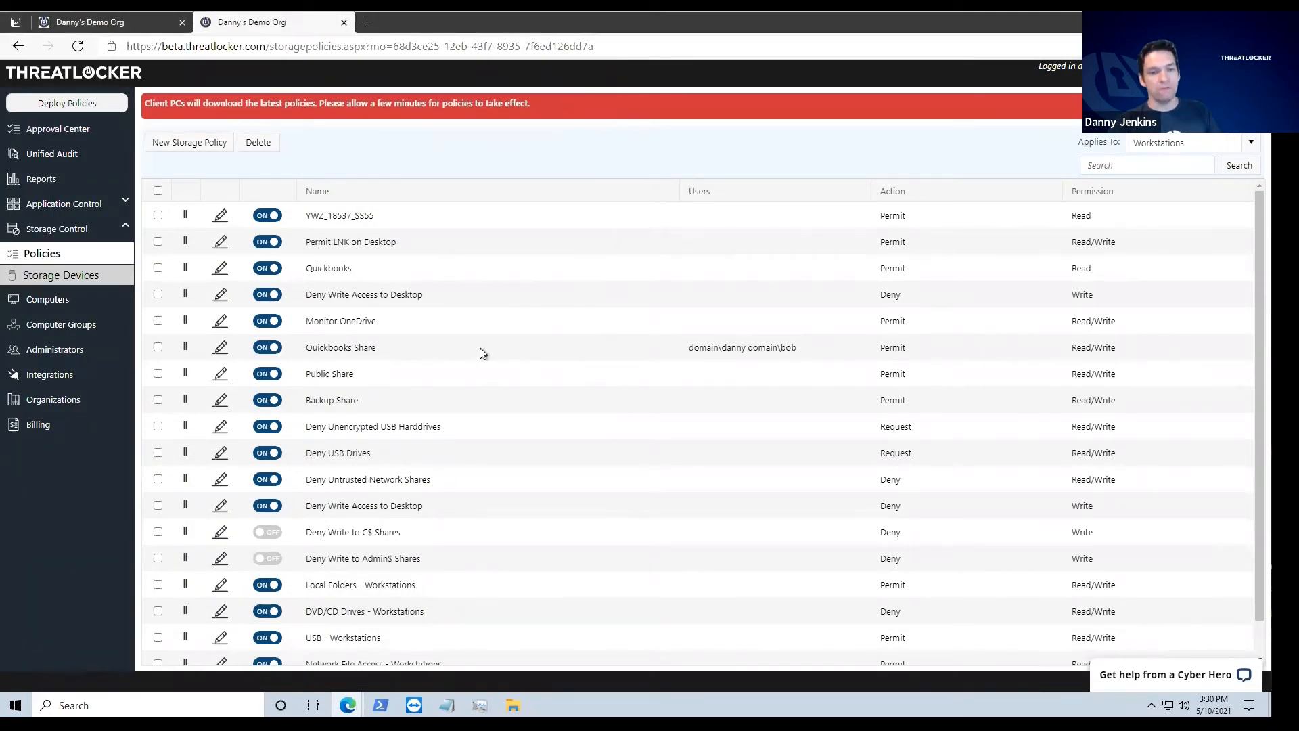
List the storage policies that apply to Servers, examine the Public Share policy's remote computer setting and path, and close it
scroll(491, 389, "down", 1)
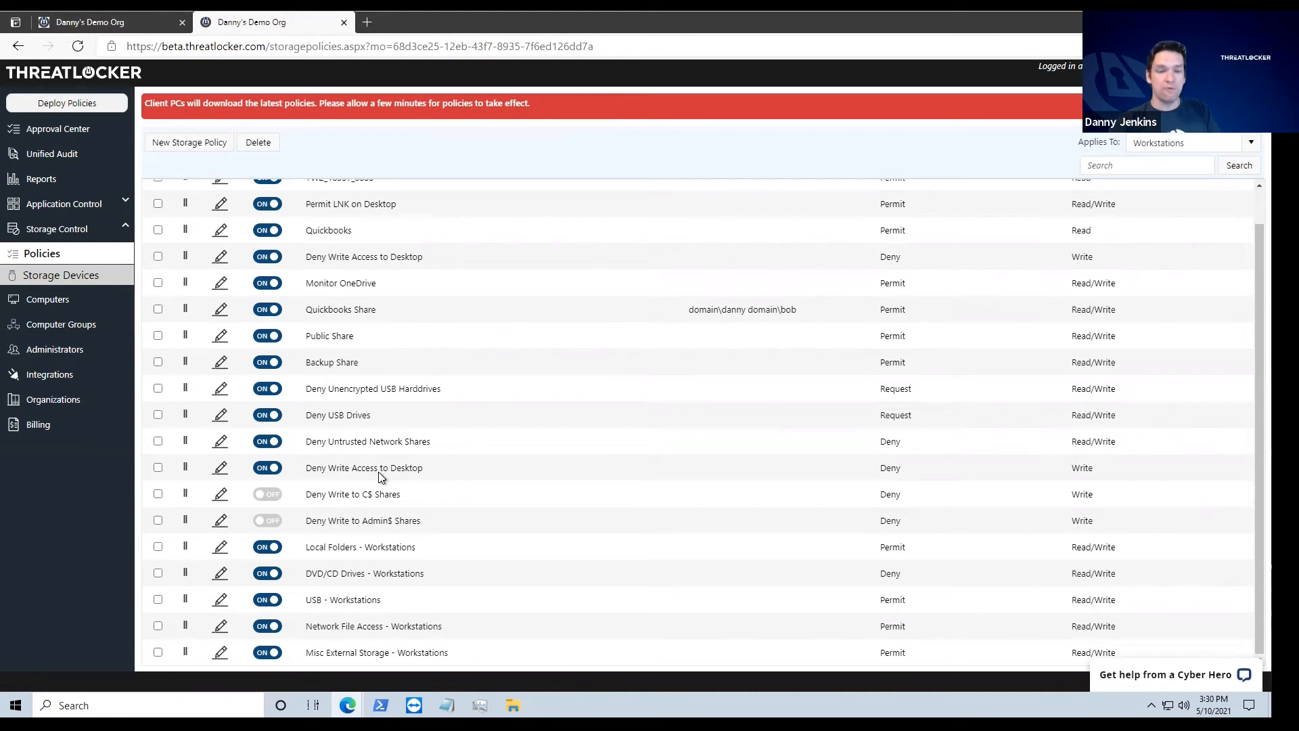
left_click(1161, 143)
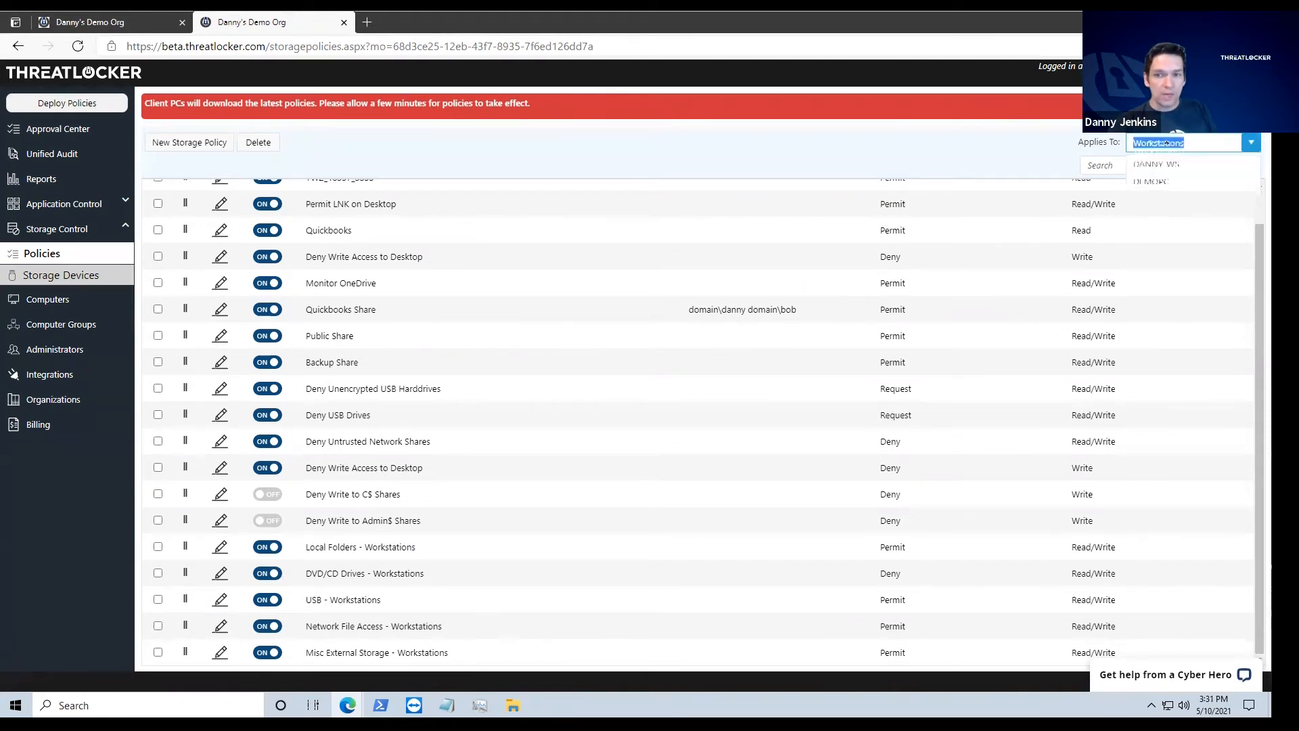
left_click(1163, 201)
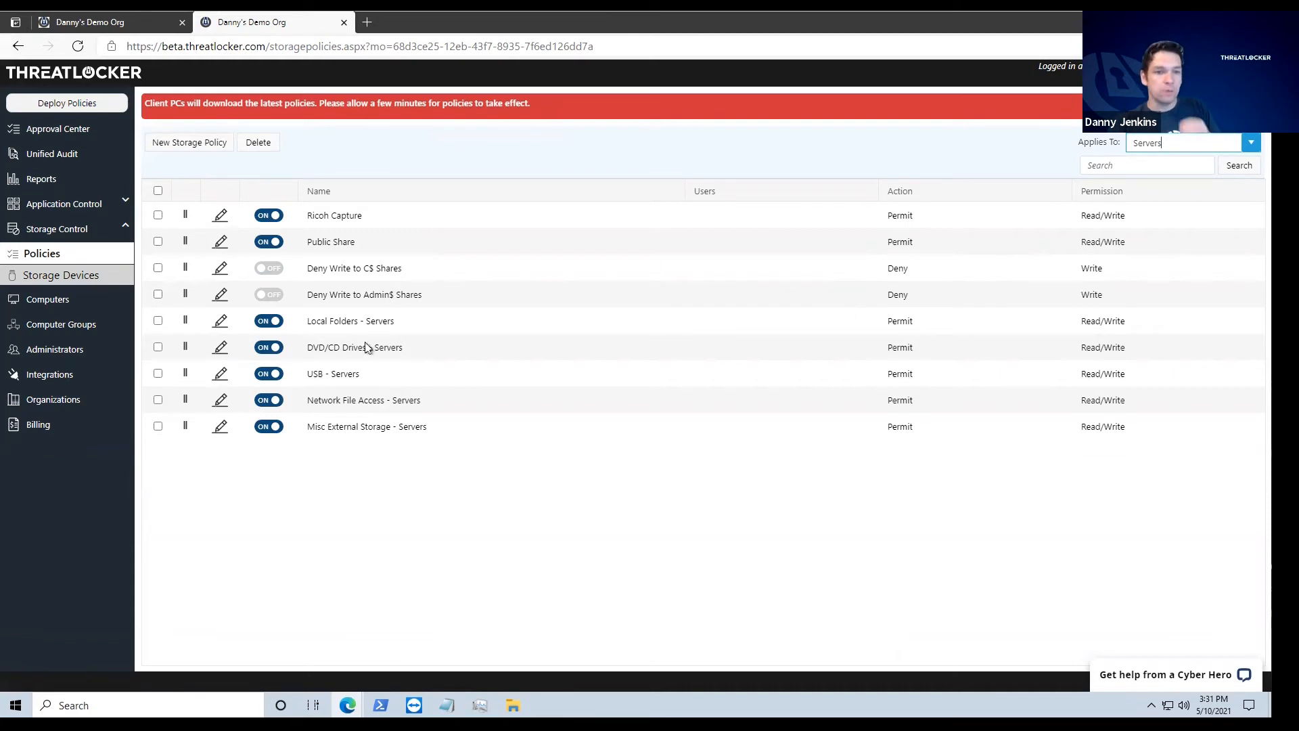
left_click(220, 244)
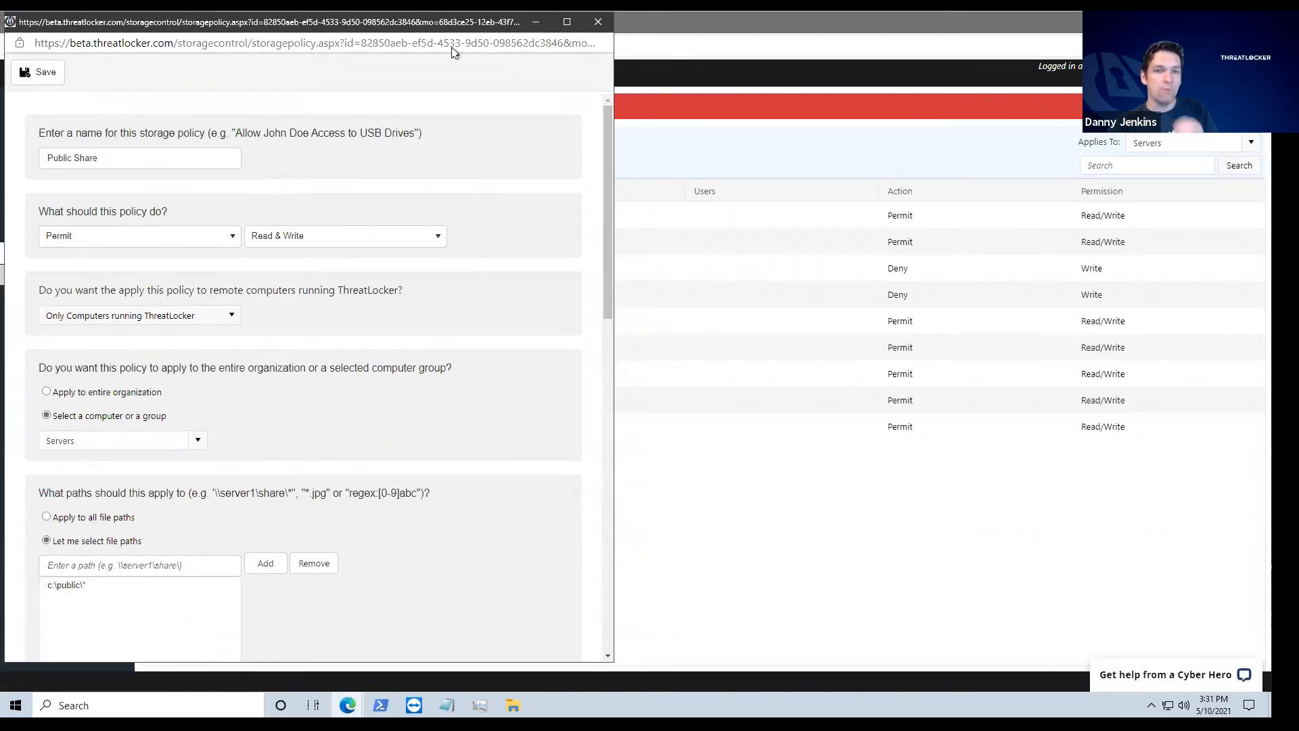
left_click(599, 22)
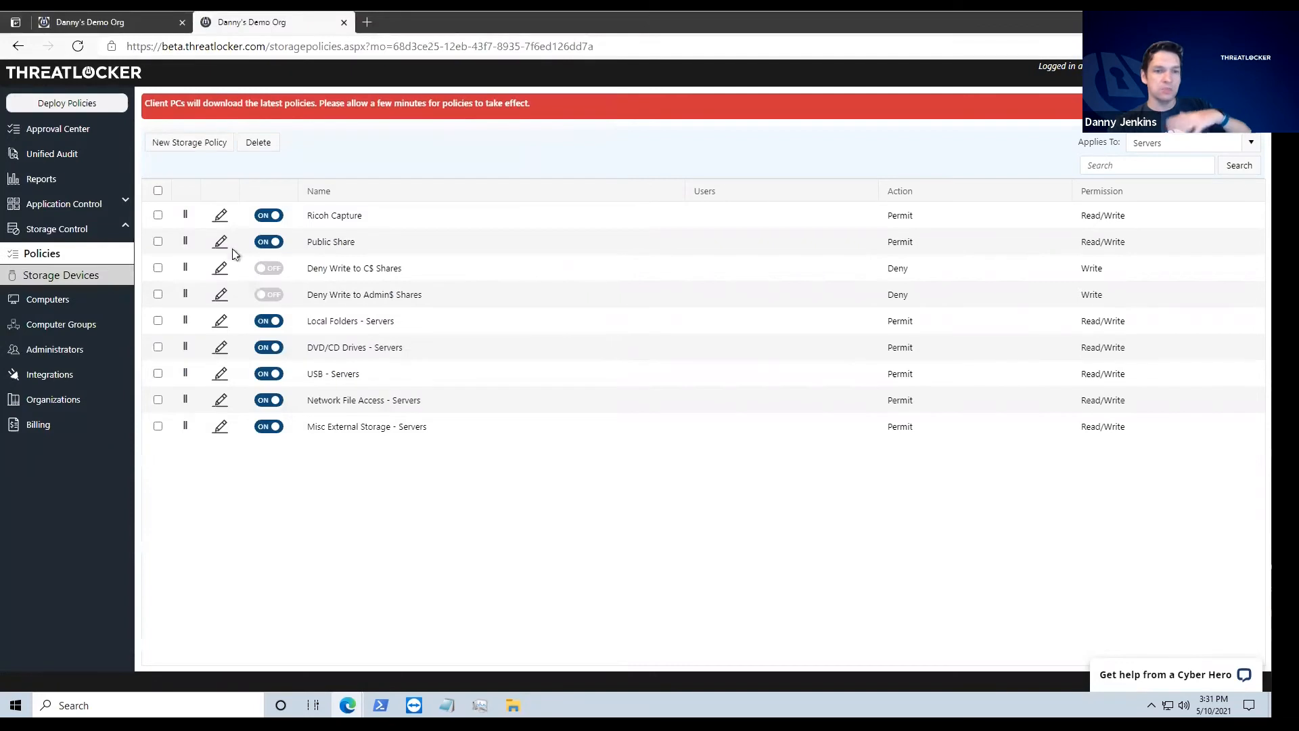
Examine the remote computer setting and scanner folder path of the Ricoh Capture policy, and close it
left_click(218, 215)
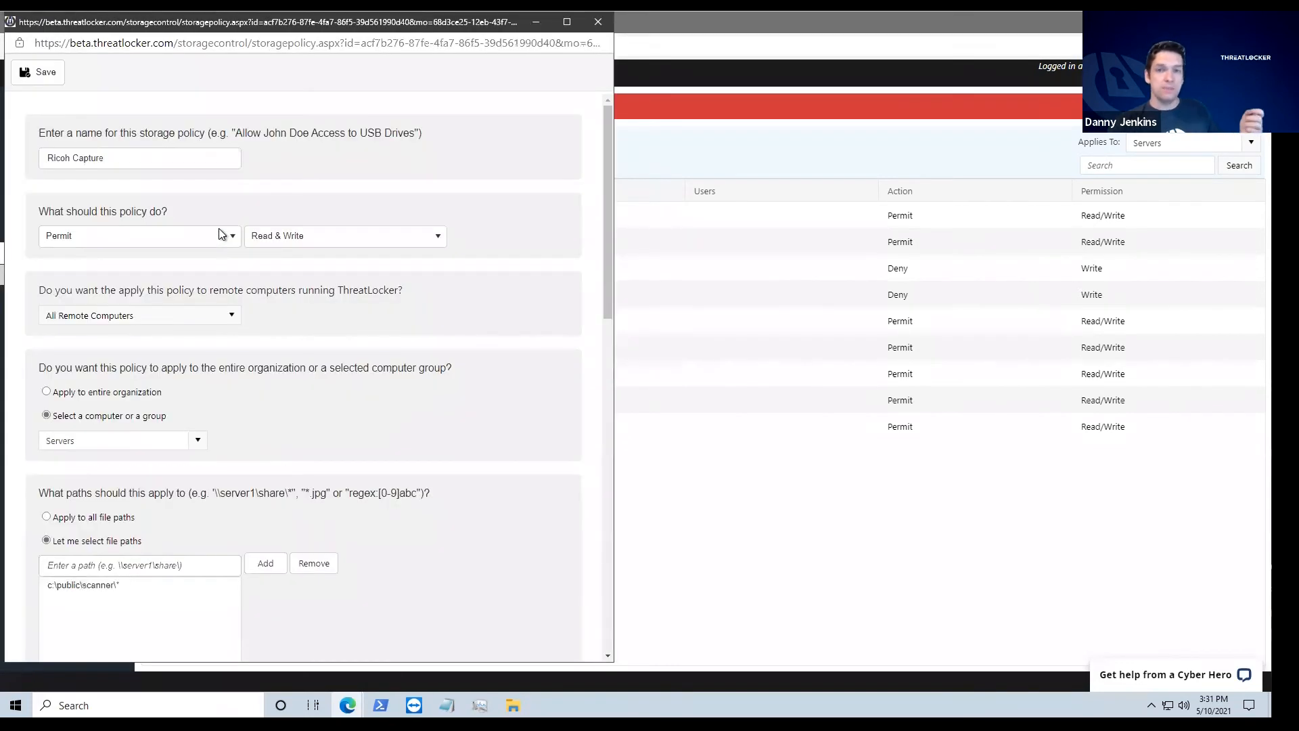
scroll(399, 372, "down", 2)
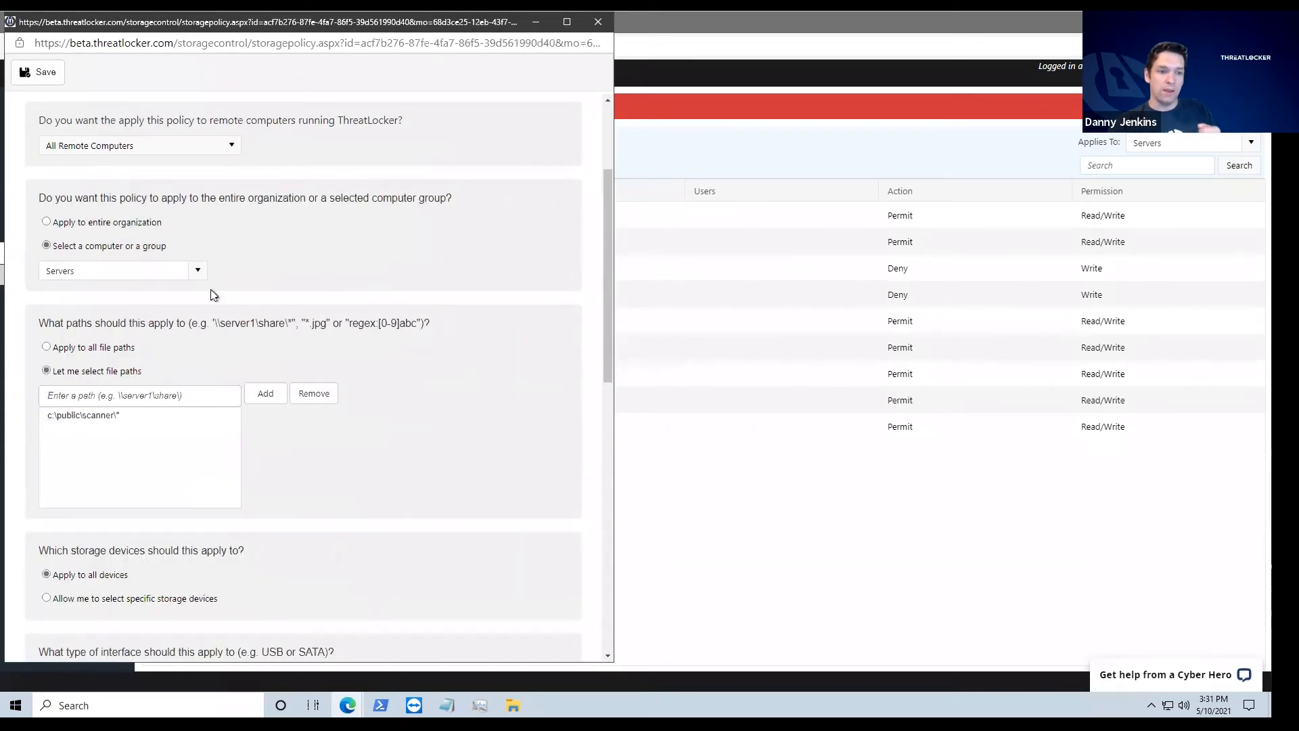
scroll(484, 267, "up", 2)
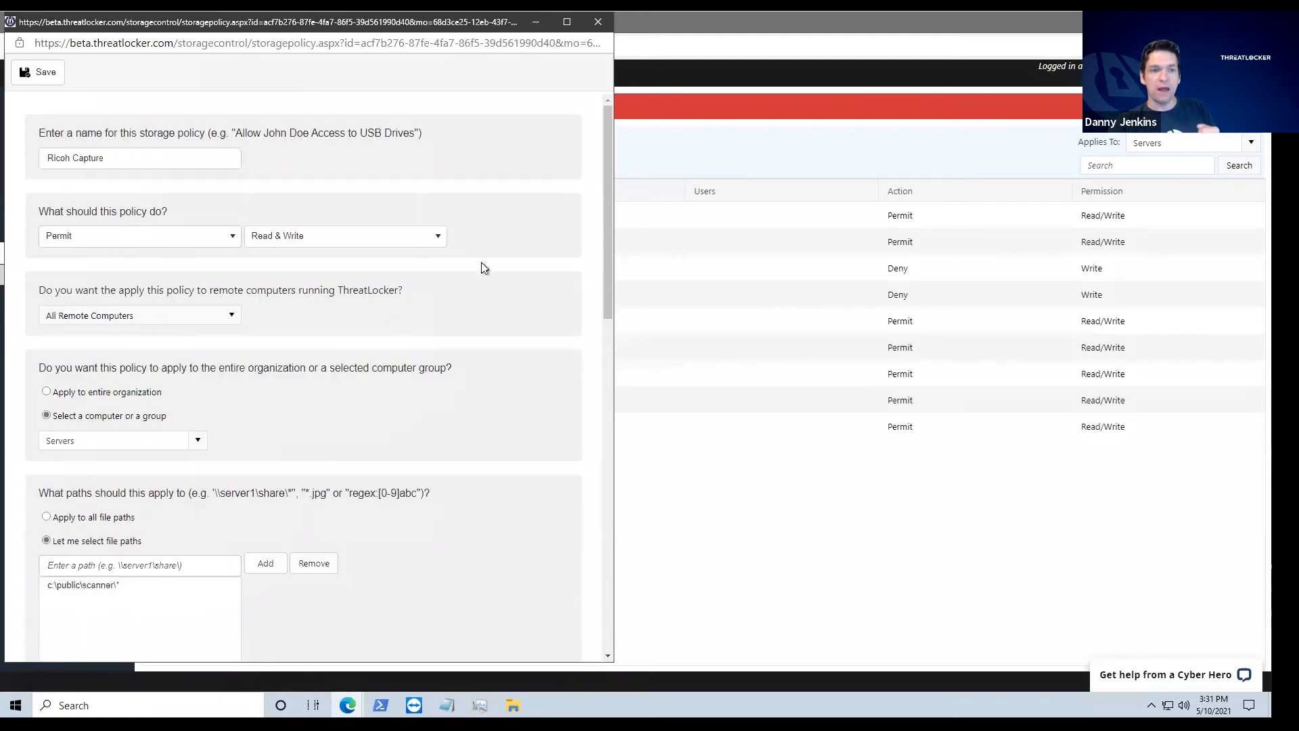
left_click(598, 27)
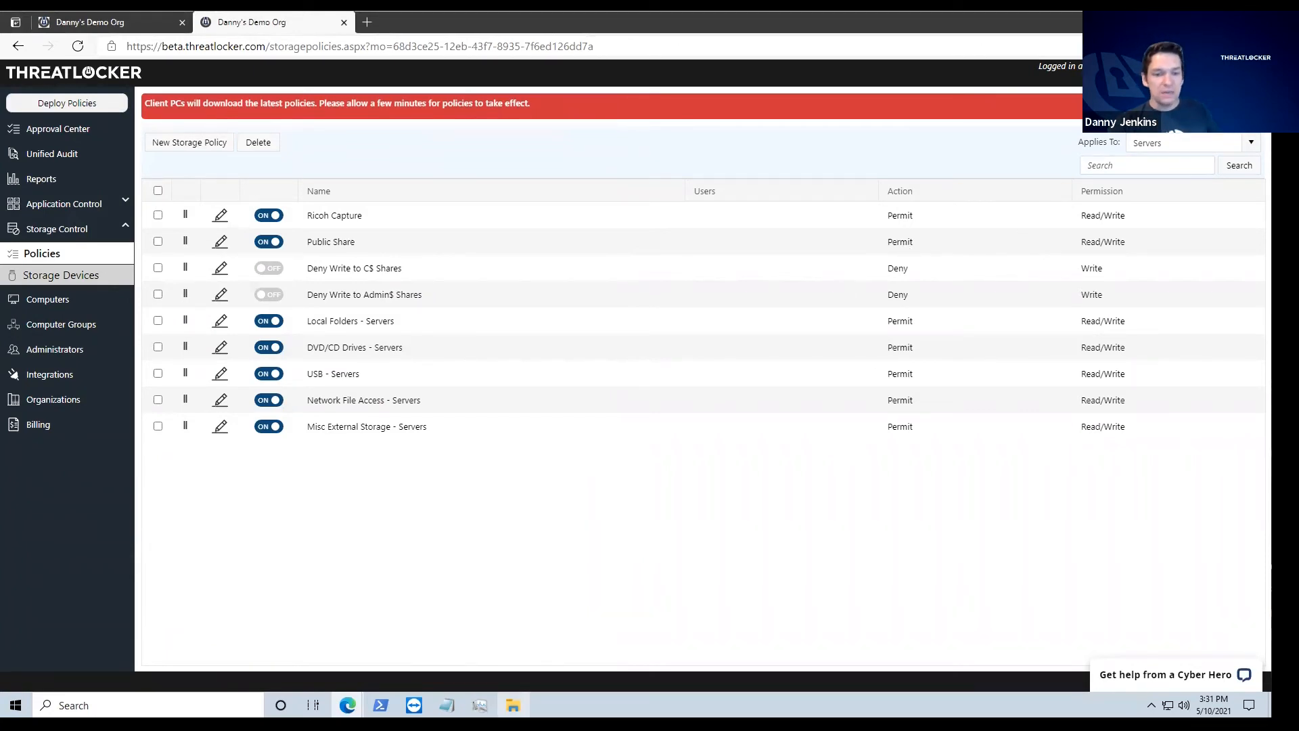
Try to run putty from the Downloads folder as administrator, decline the credentials prompt, and submit a ThreatLocker elevation request
left_click(513, 705)
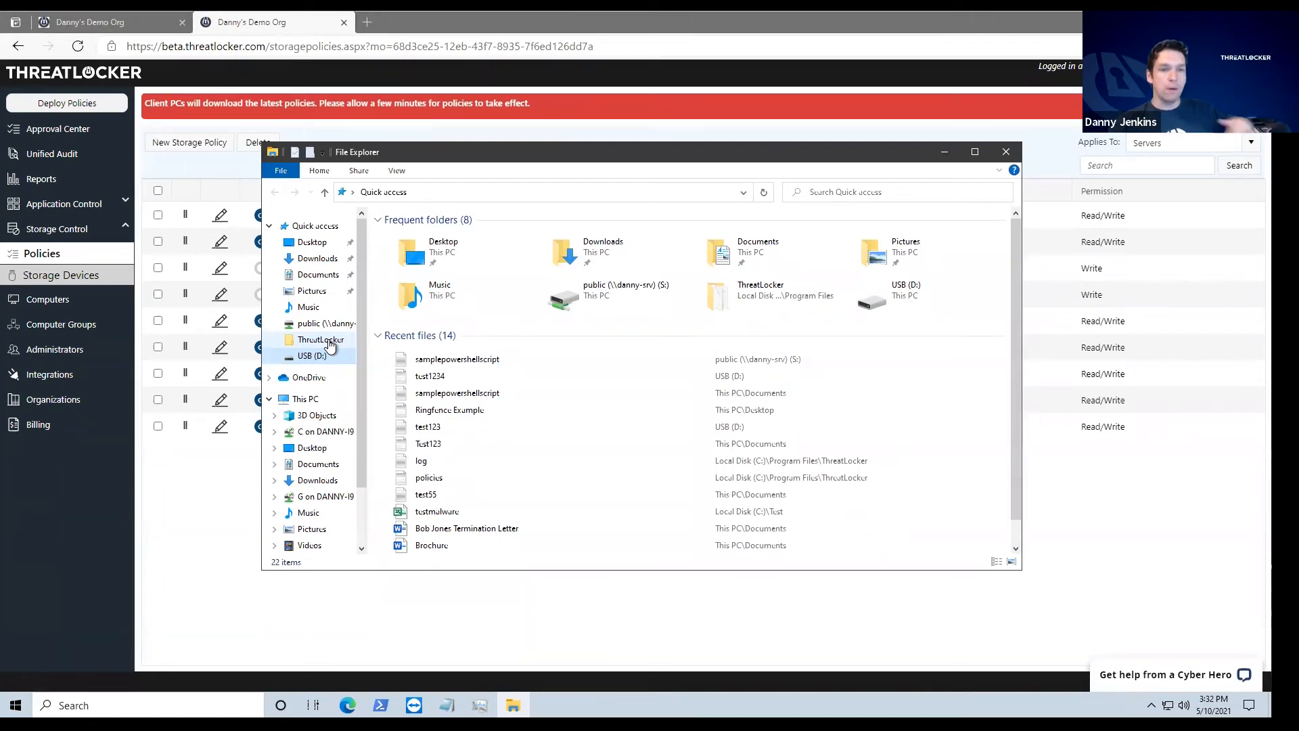
left_click(303, 262)
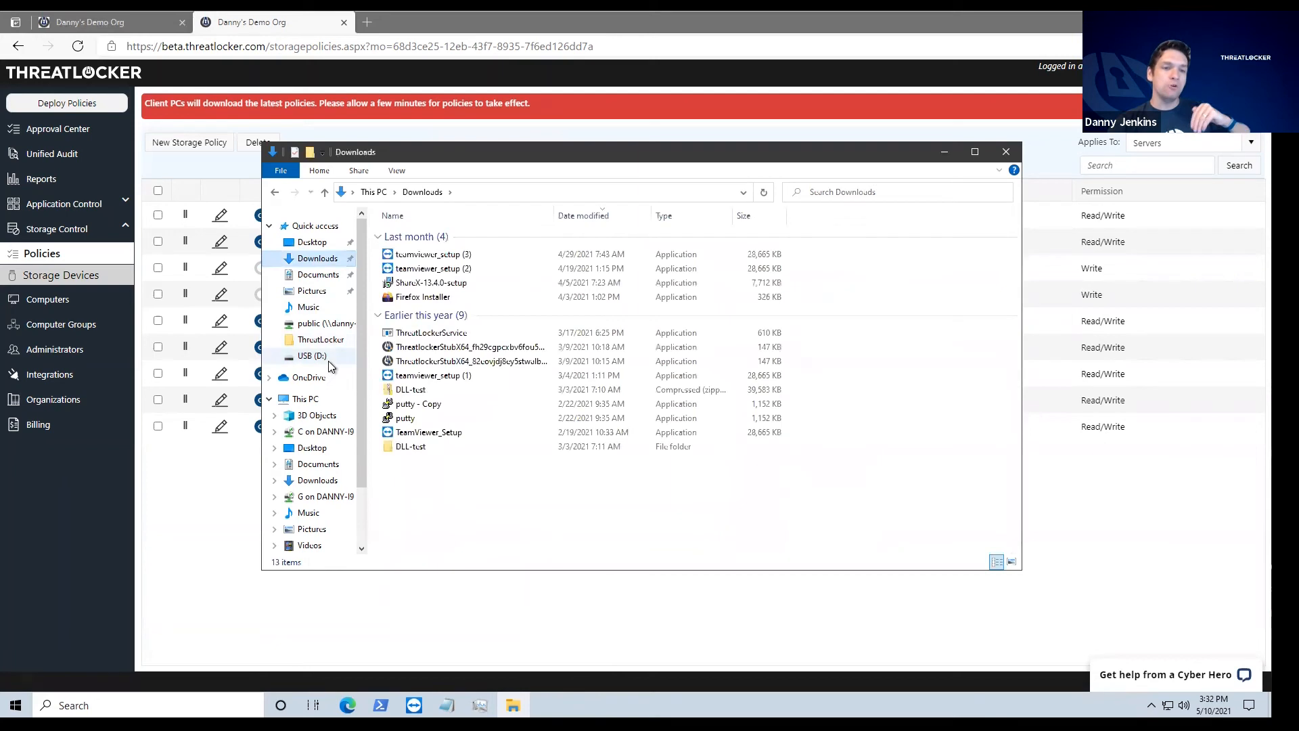
double_click(413, 423)
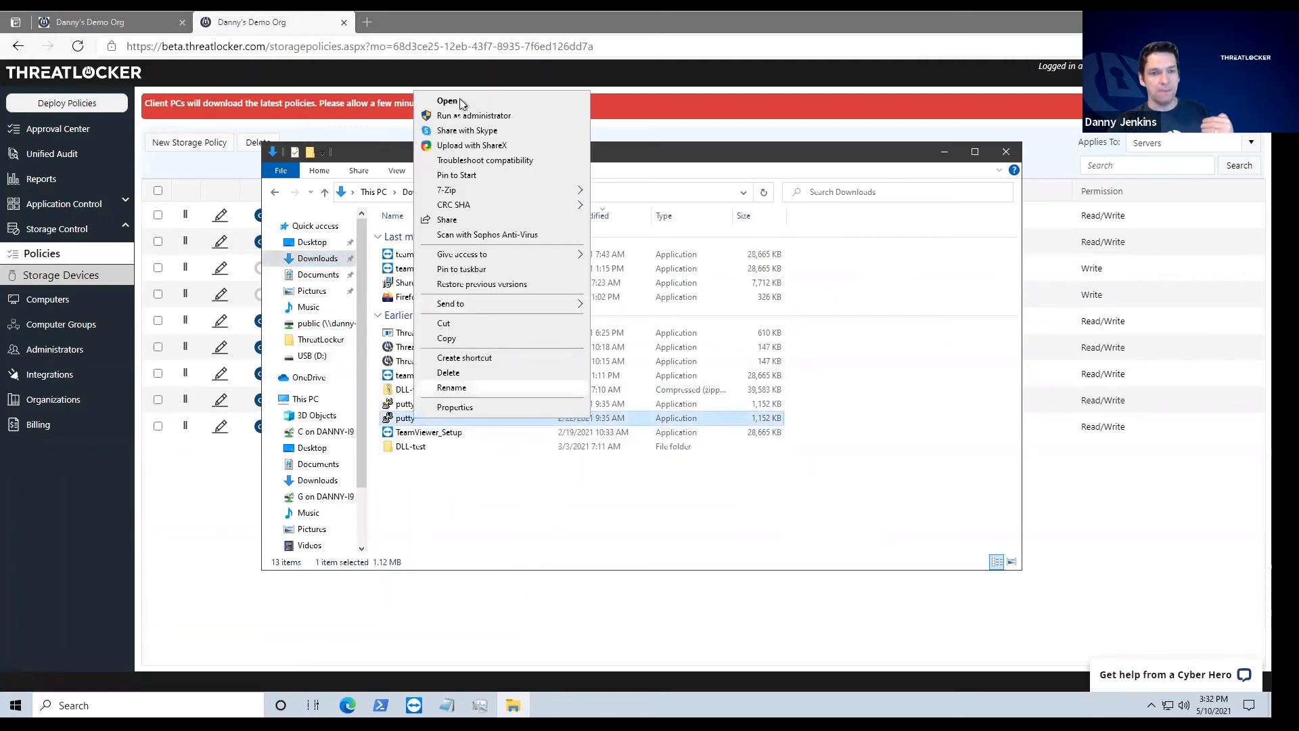
left_click(468, 117)
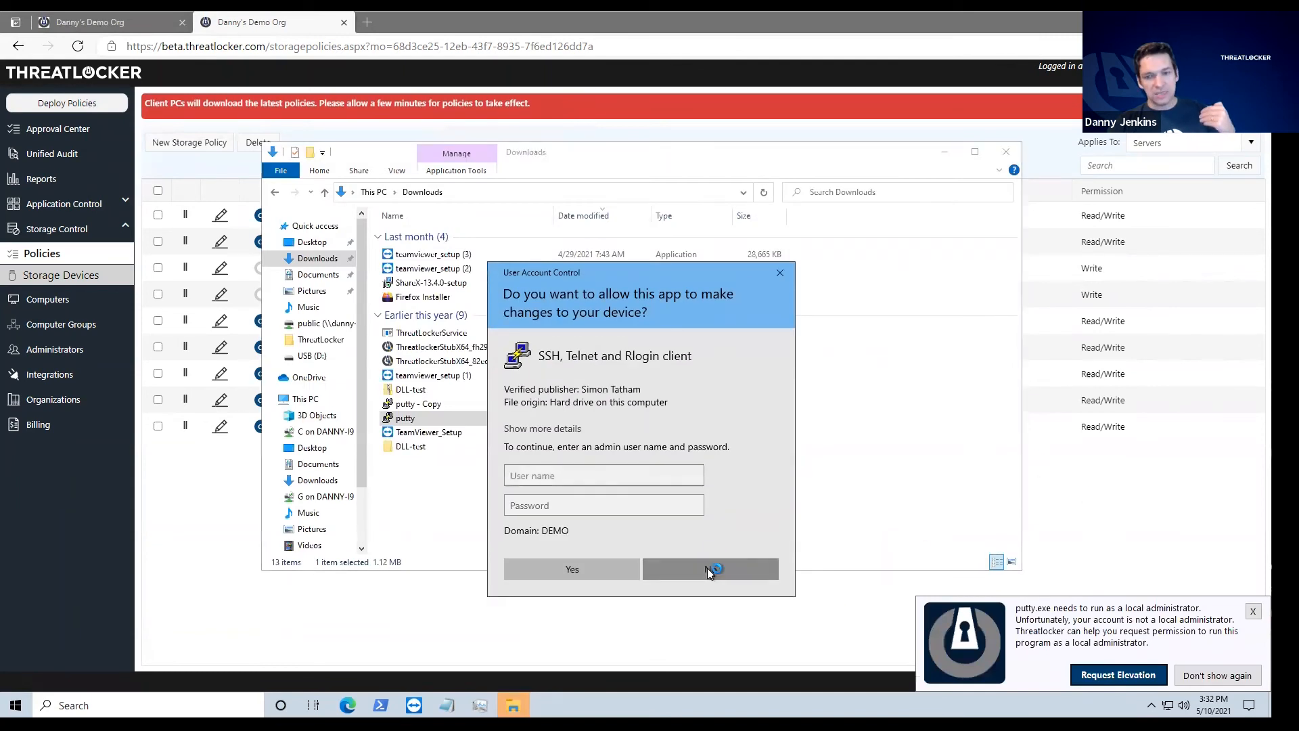
left_click(707, 567)
left_click(1141, 680)
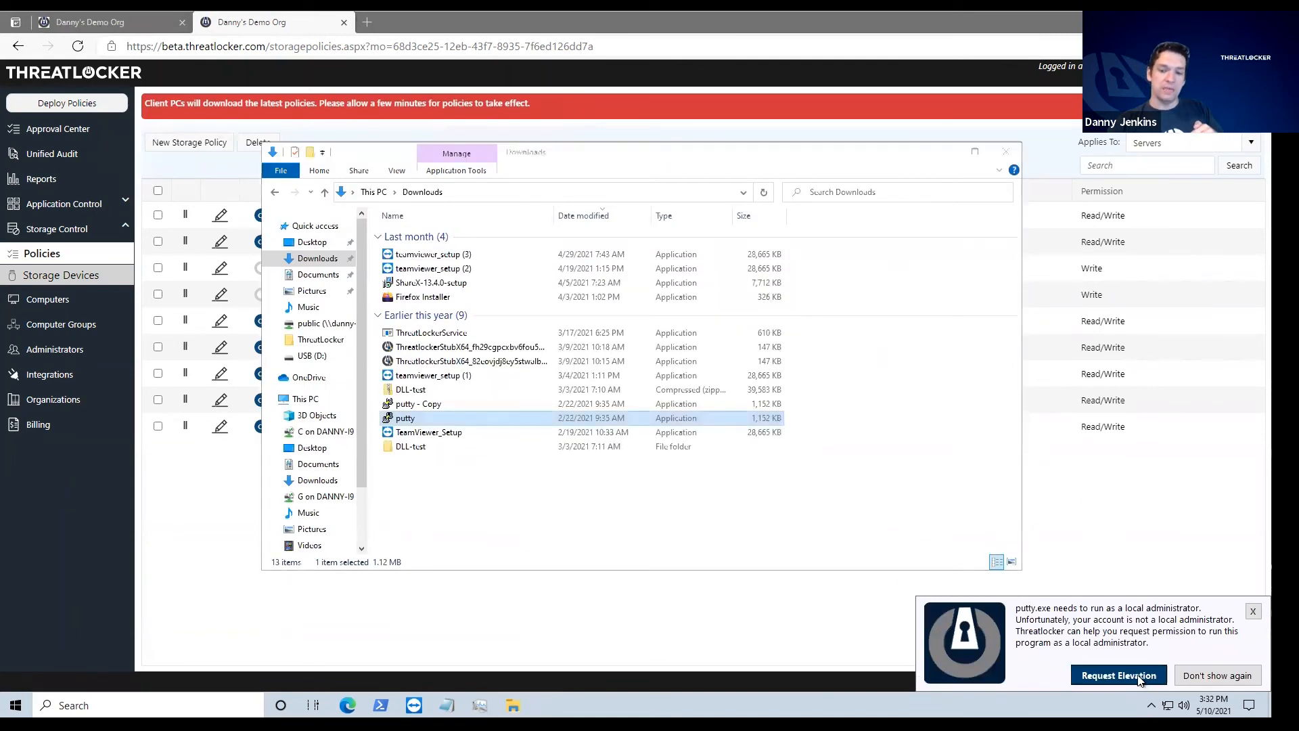
left_click(512, 521)
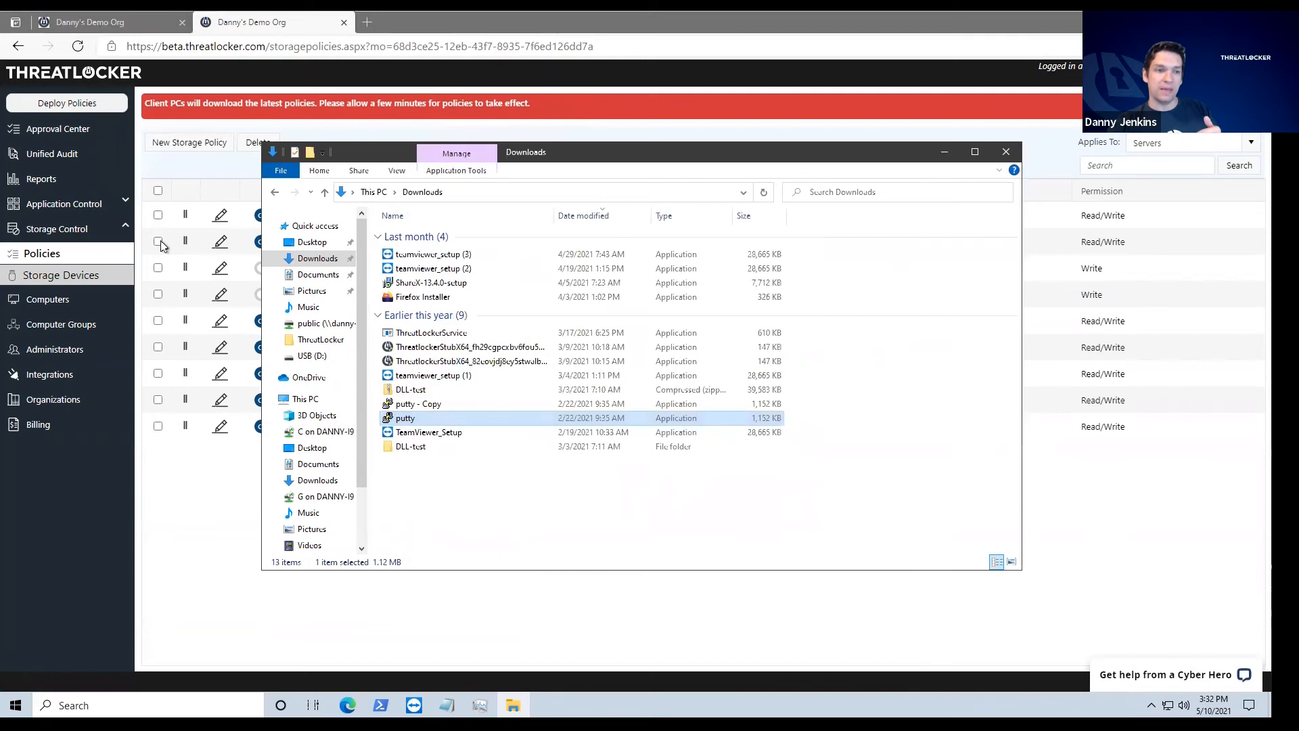
Open the putty.exe elevation request in the Approval Center and match it to the ThreatLocker\Putty (Built-In) application
left_click(58, 129)
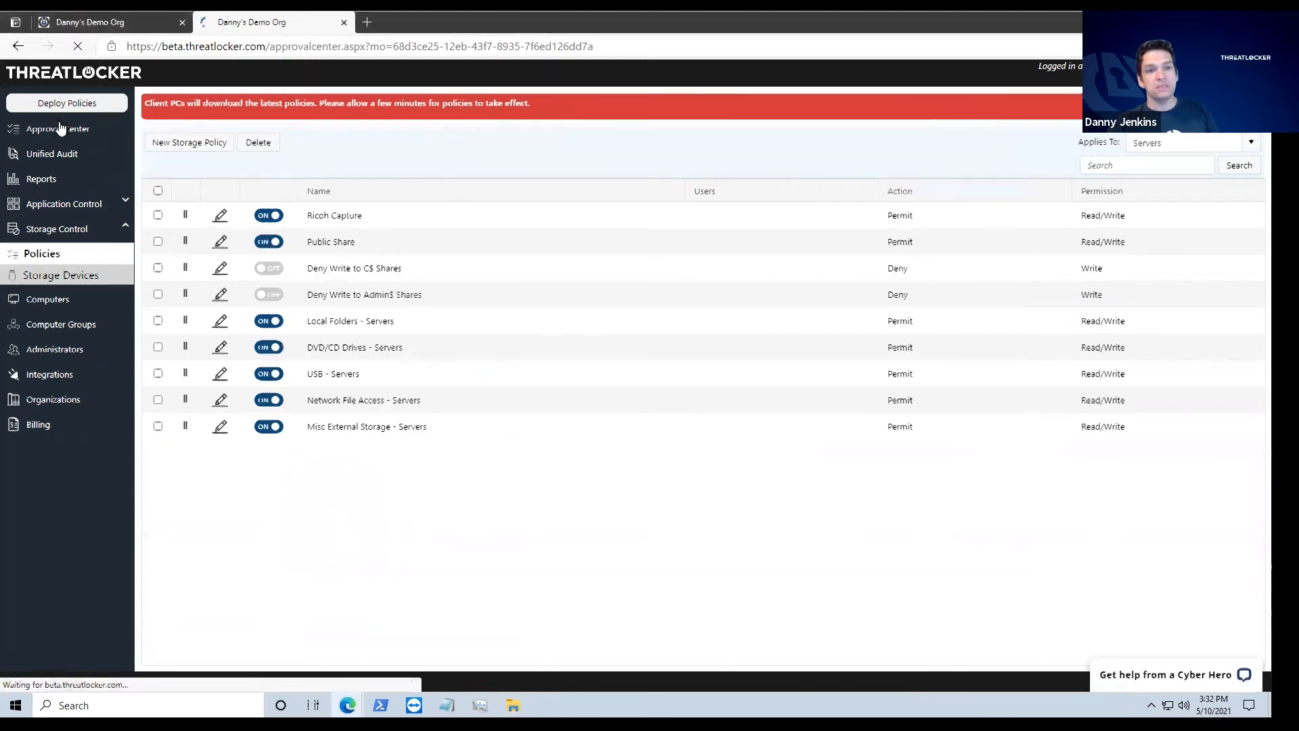
left_click(192, 163)
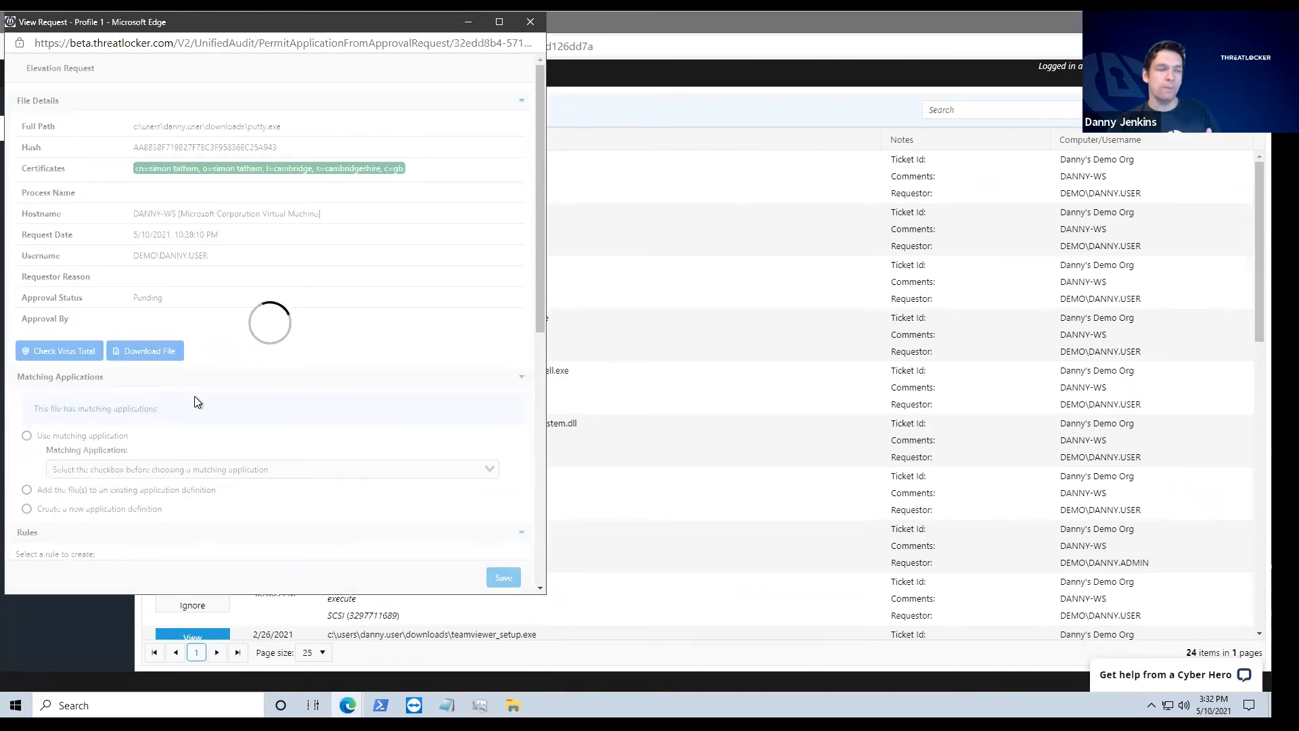
left_click(203, 469)
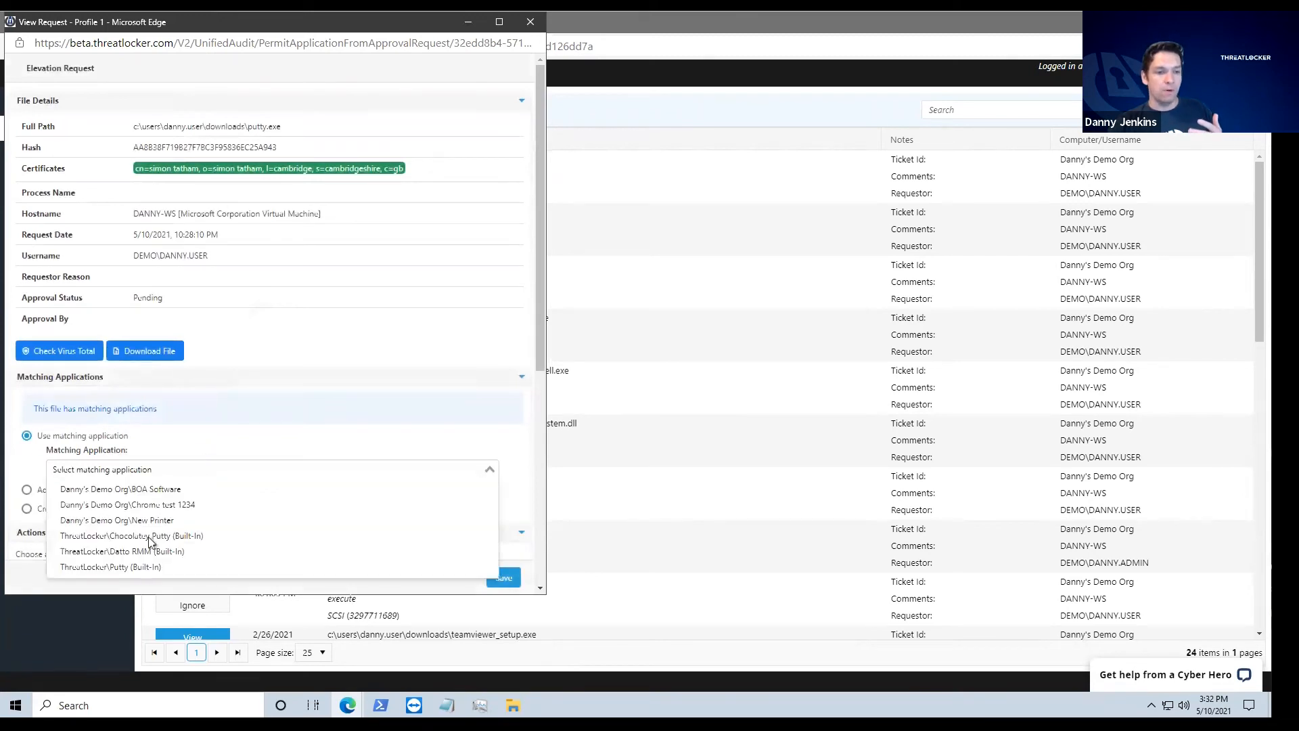
left_click(149, 566)
Permit the application without restriction, with elevation set to Never Expire Elevation and the policy applied to a computer group, and save the approval
scroll(117, 198, "down", 3)
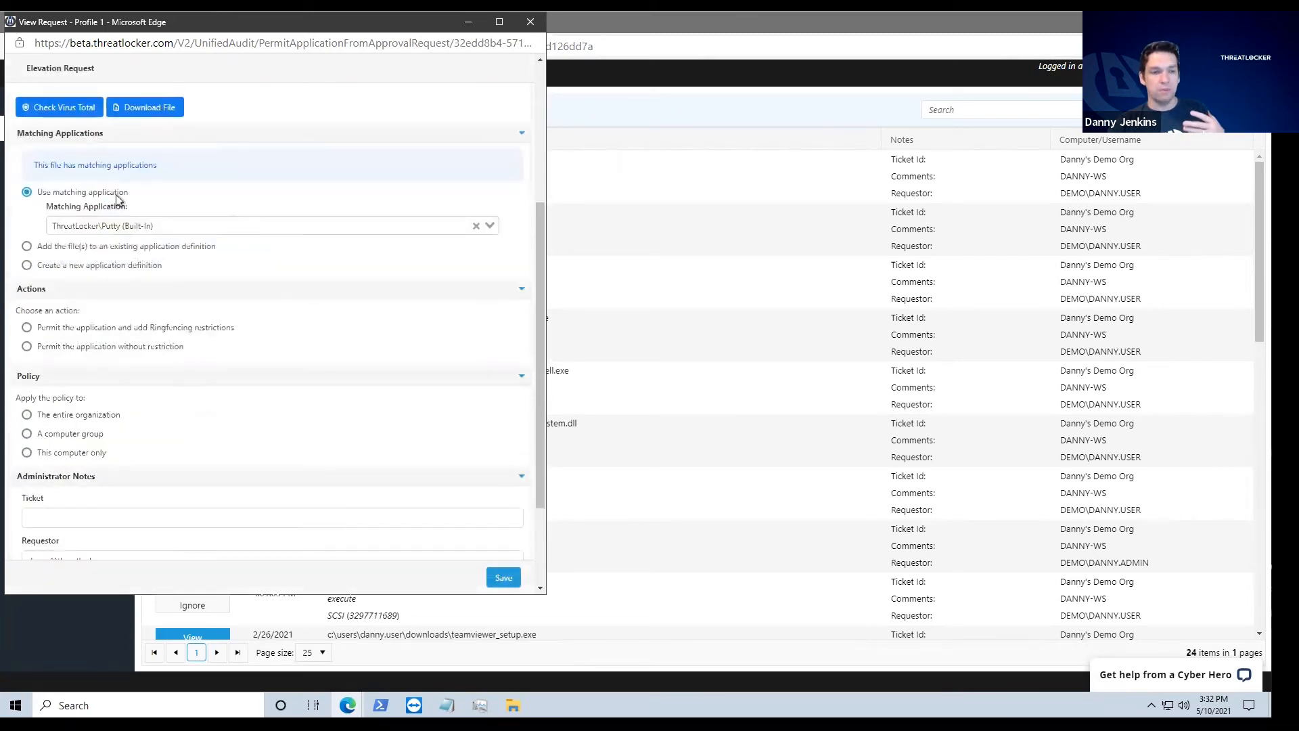
left_click(105, 351)
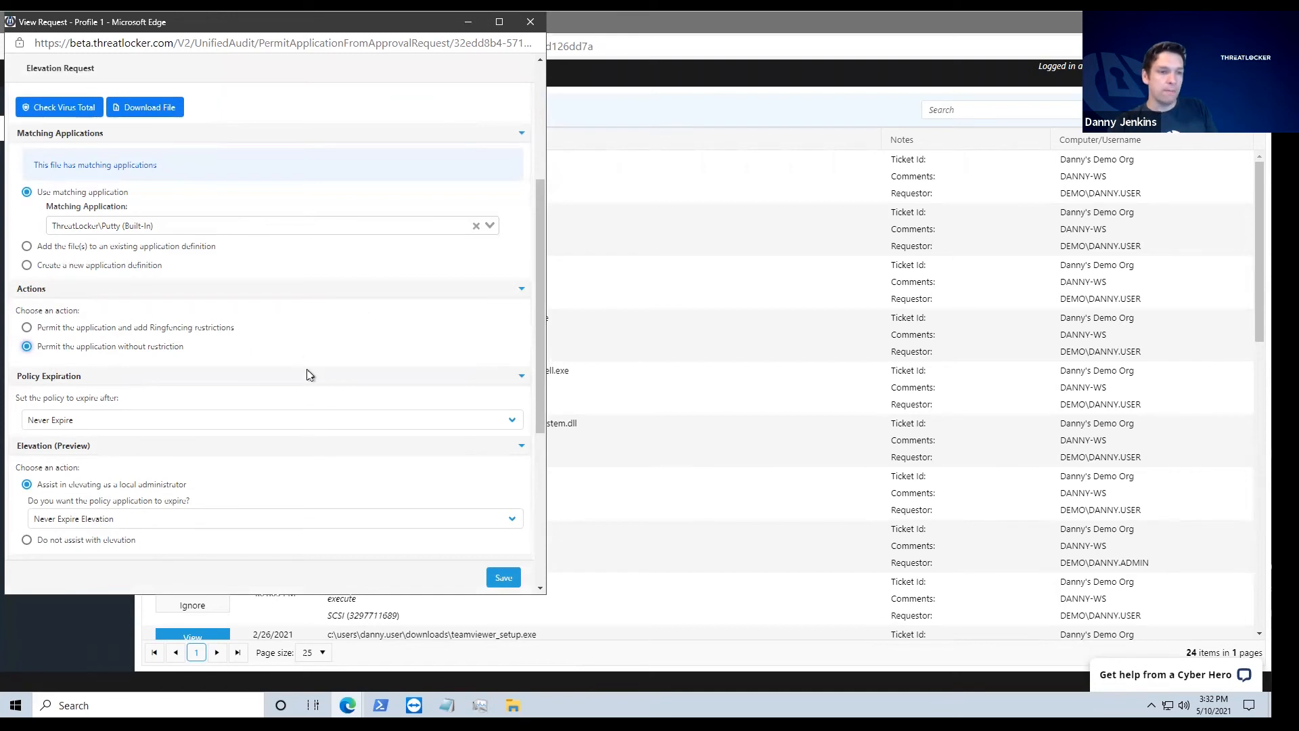
scroll(307, 374, "down", 2)
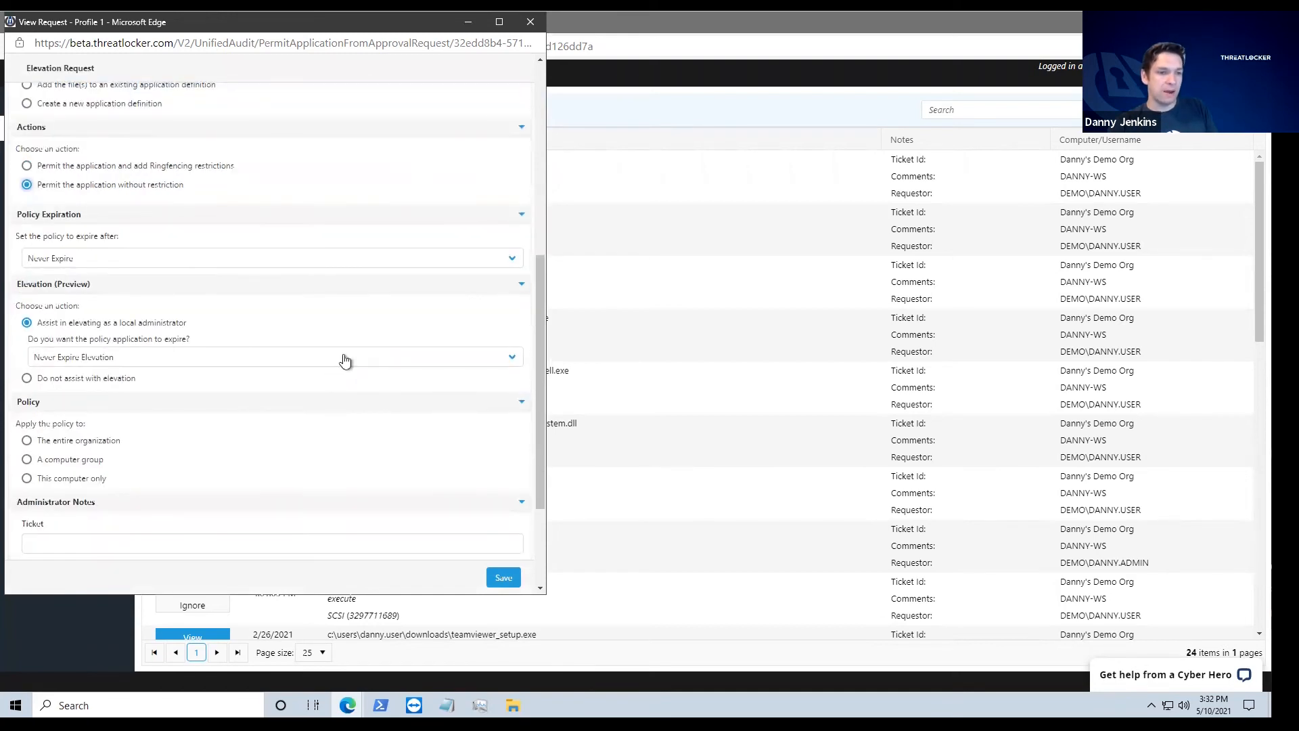
left_click(151, 360)
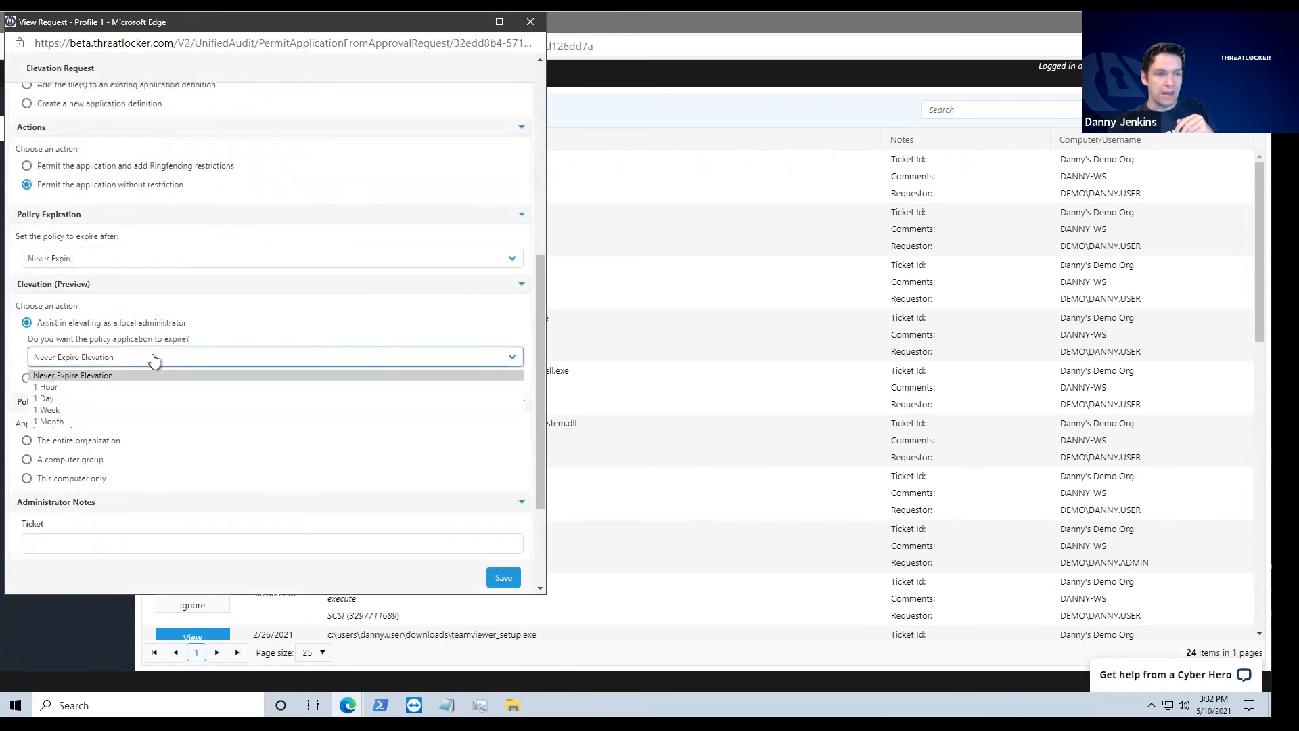
left_click(91, 376)
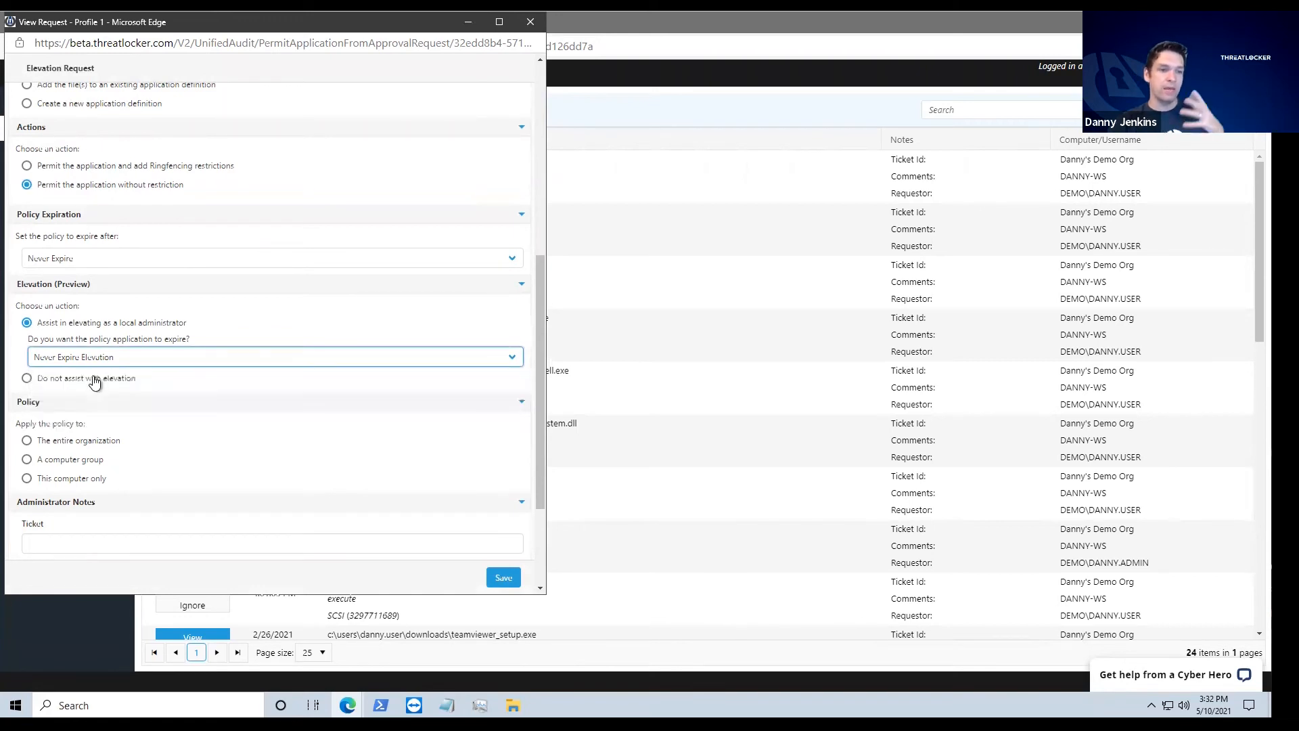
left_click(62, 460)
left_click(509, 577)
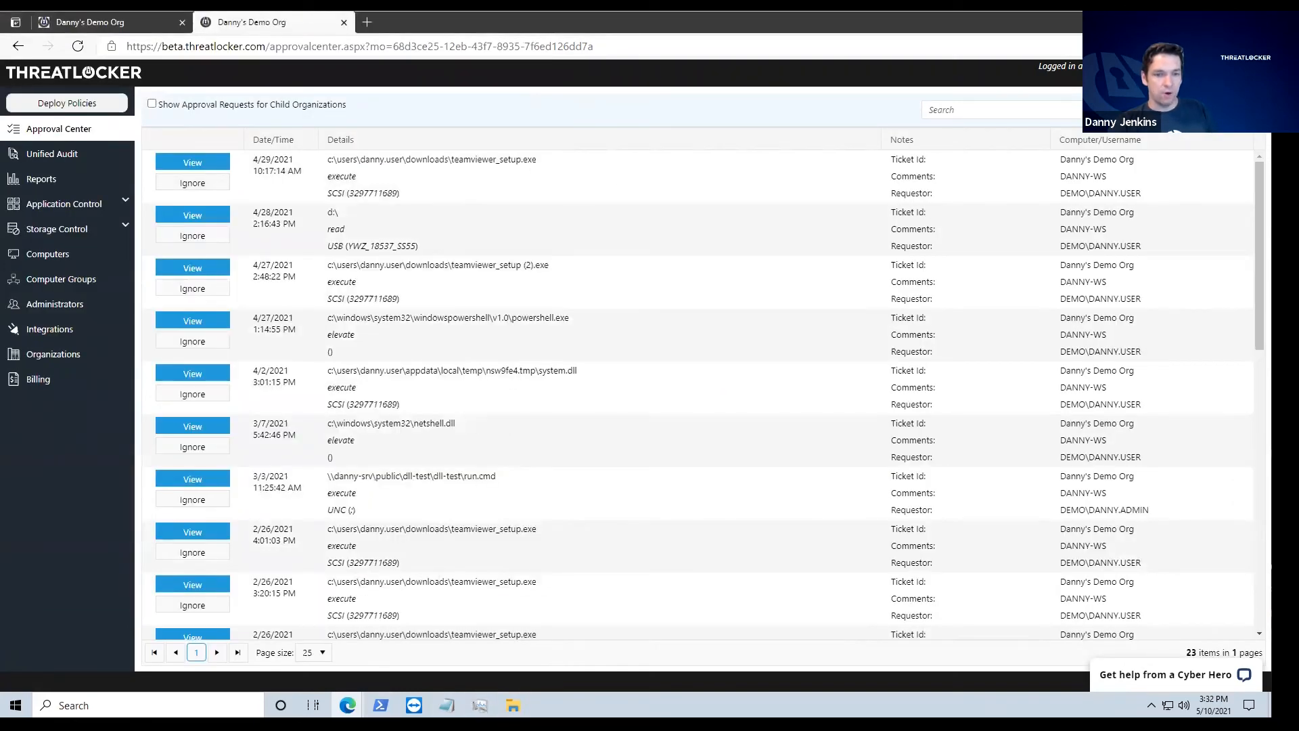
Switch to File Explorer and run putty from the Downloads folder as administrator
left_click(513, 705)
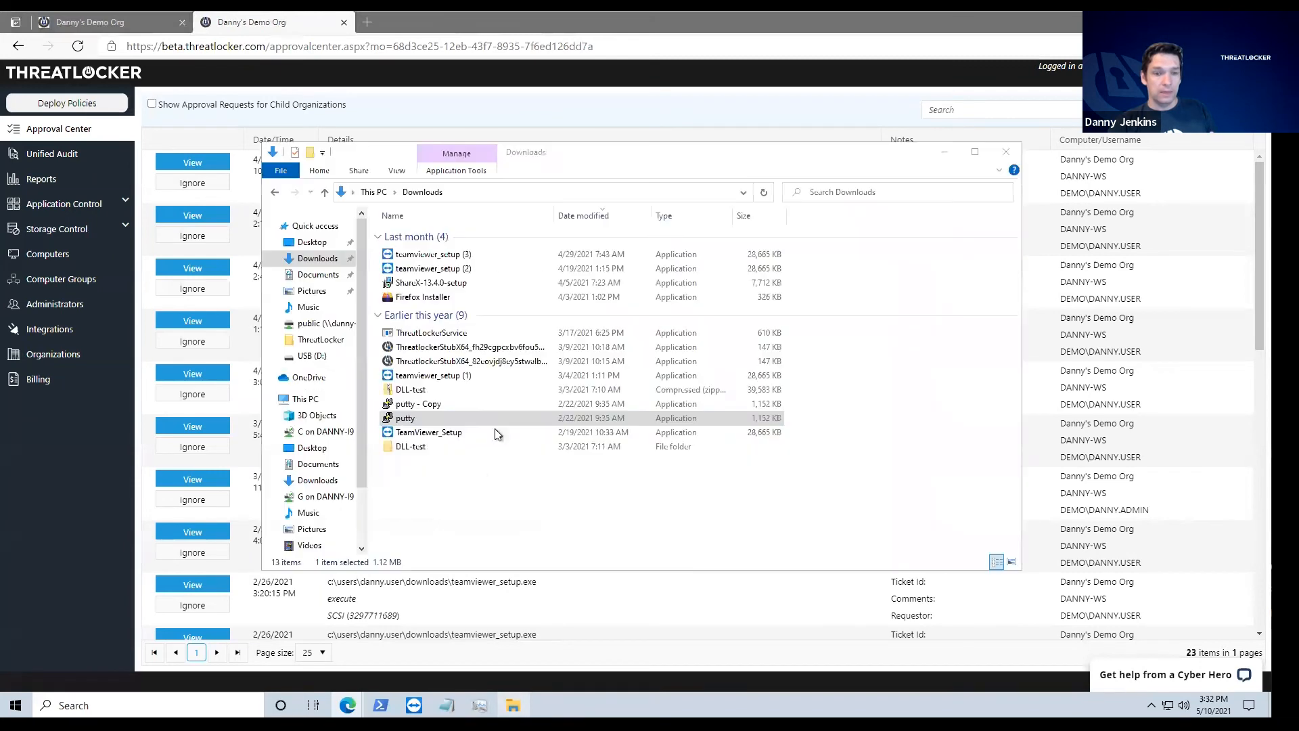
left_click(420, 421)
right_click(419, 420)
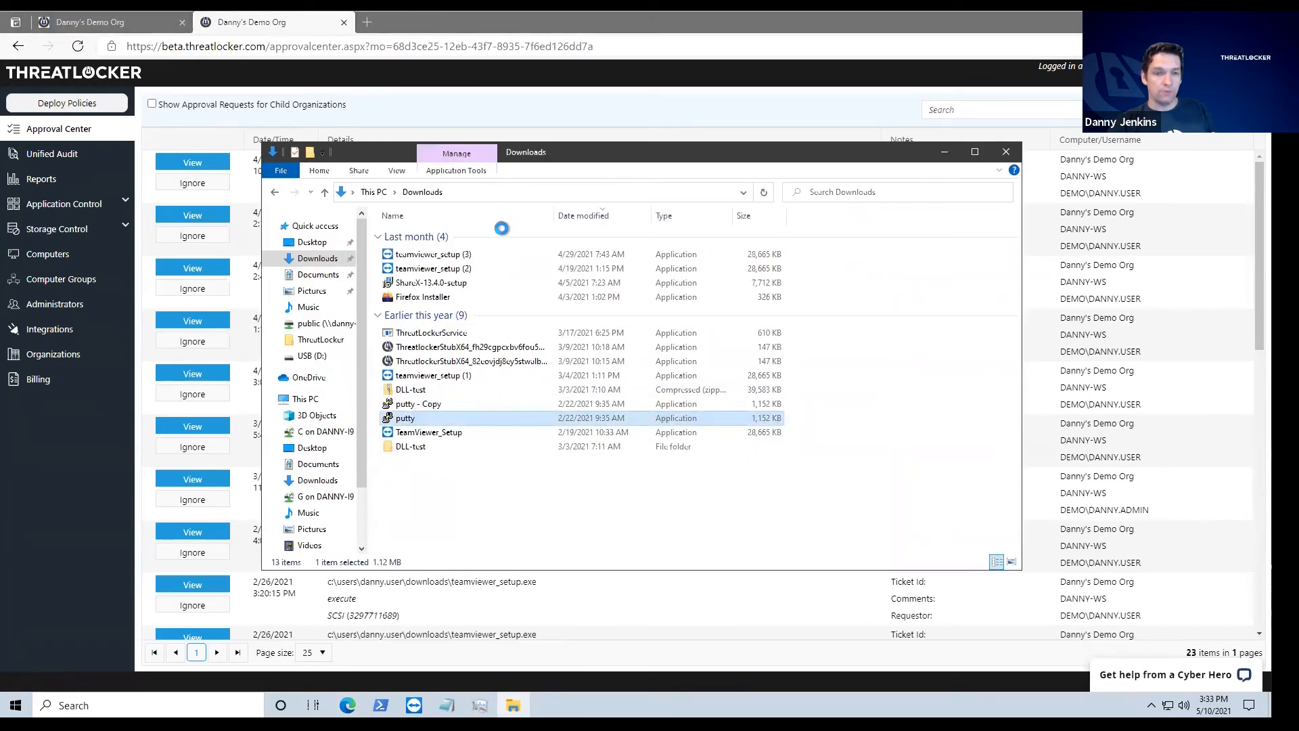
left_click(471, 118)
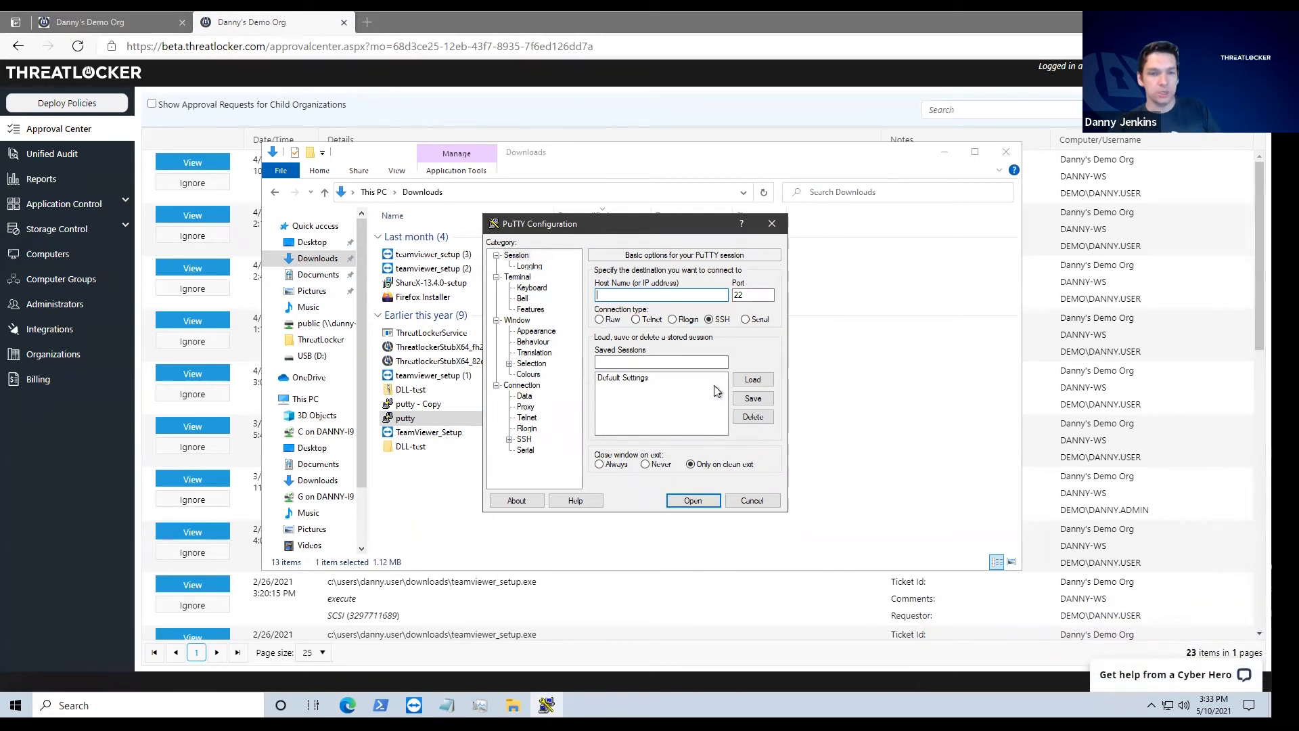
Browse for a log file in PuTTY's session logging options and go to the folder c:\Windows\System32\WindowsPowerShell\v1.0
left_click(520, 267)
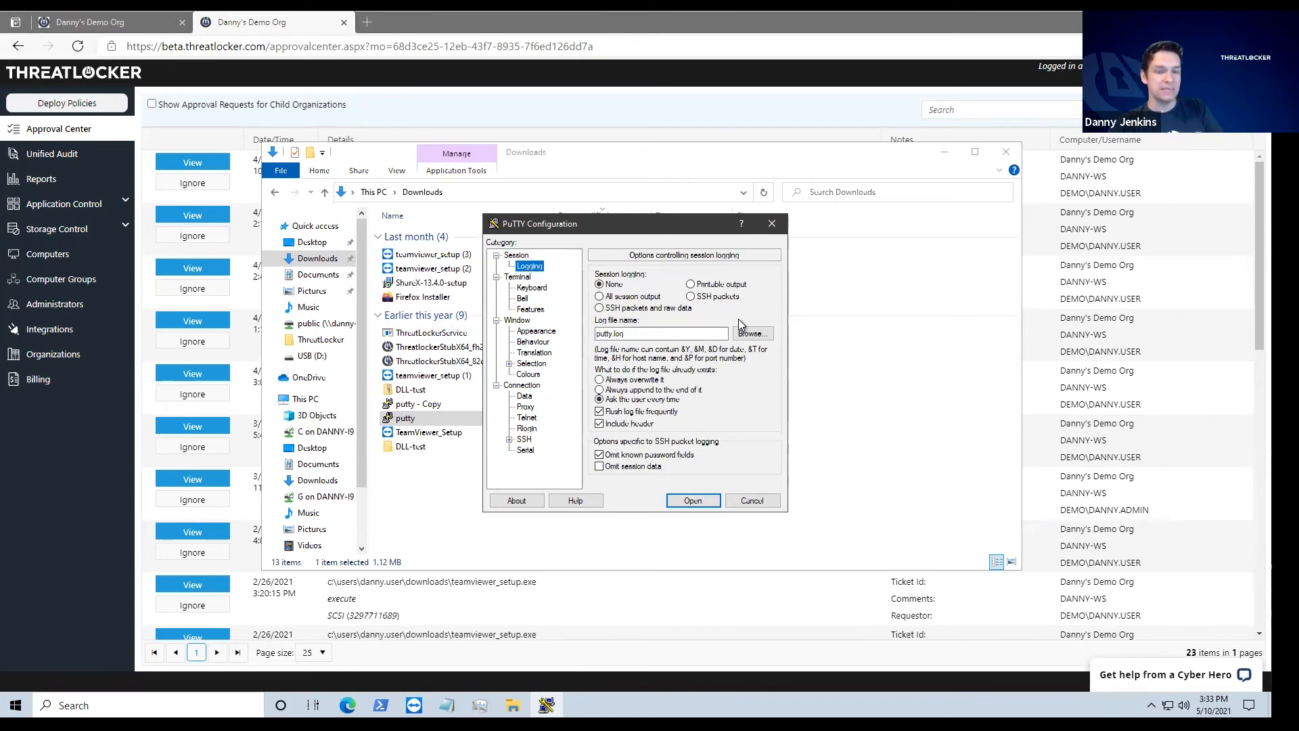
left_click(752, 333)
type("c:\\wi")
key("Down")
type("\\")
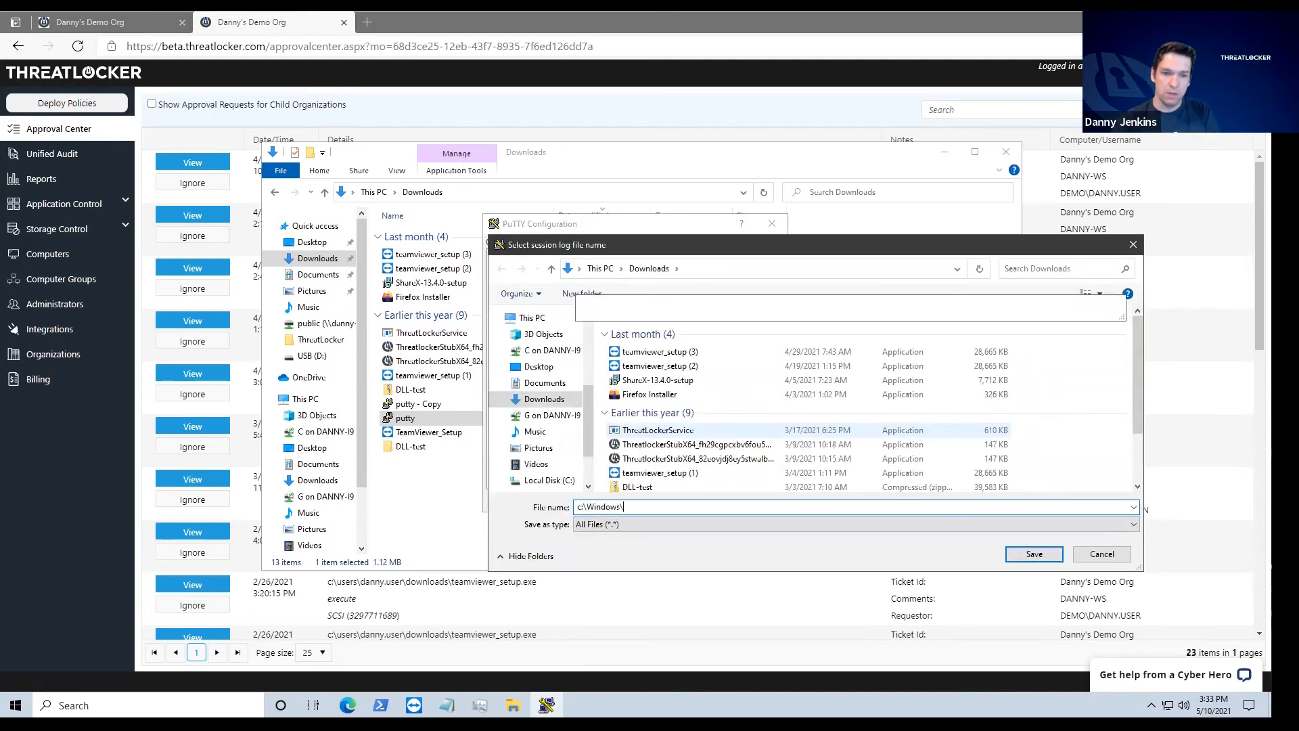
type("syst")
key("Down")
key("Down")
key("Down")
type("\\WindowsPowerShell")
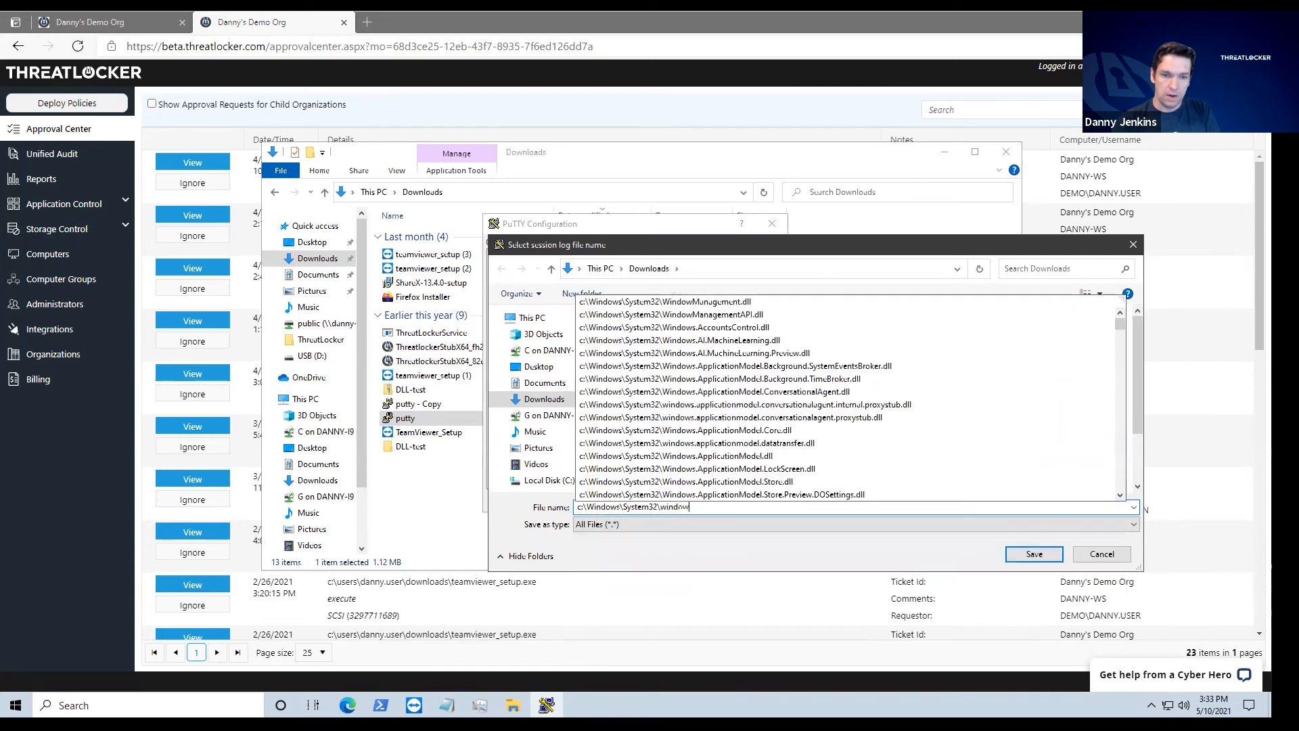
key("Down")
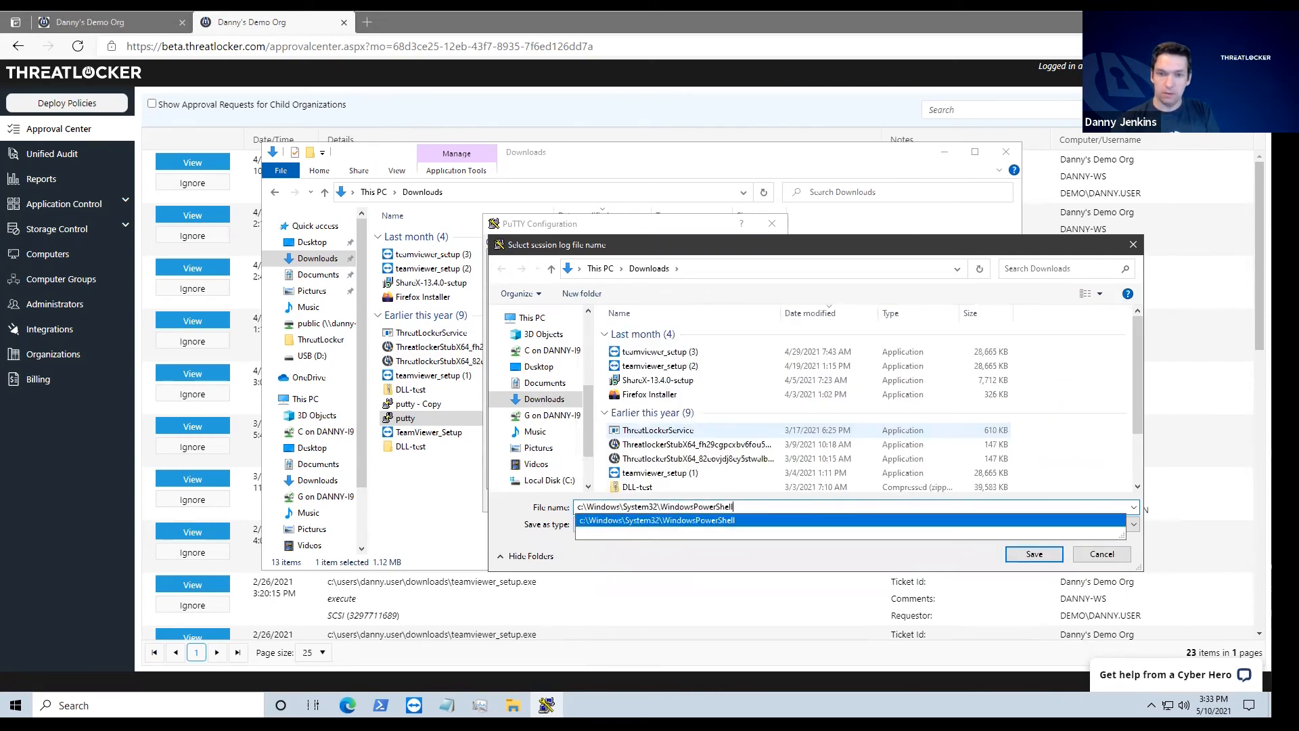
key("Return")
key("Return")
double_click(635, 332)
Find powershell in the v1.0 folder and launch it from within PuTTY's log file dialog
scroll(716, 422, "down", 1)
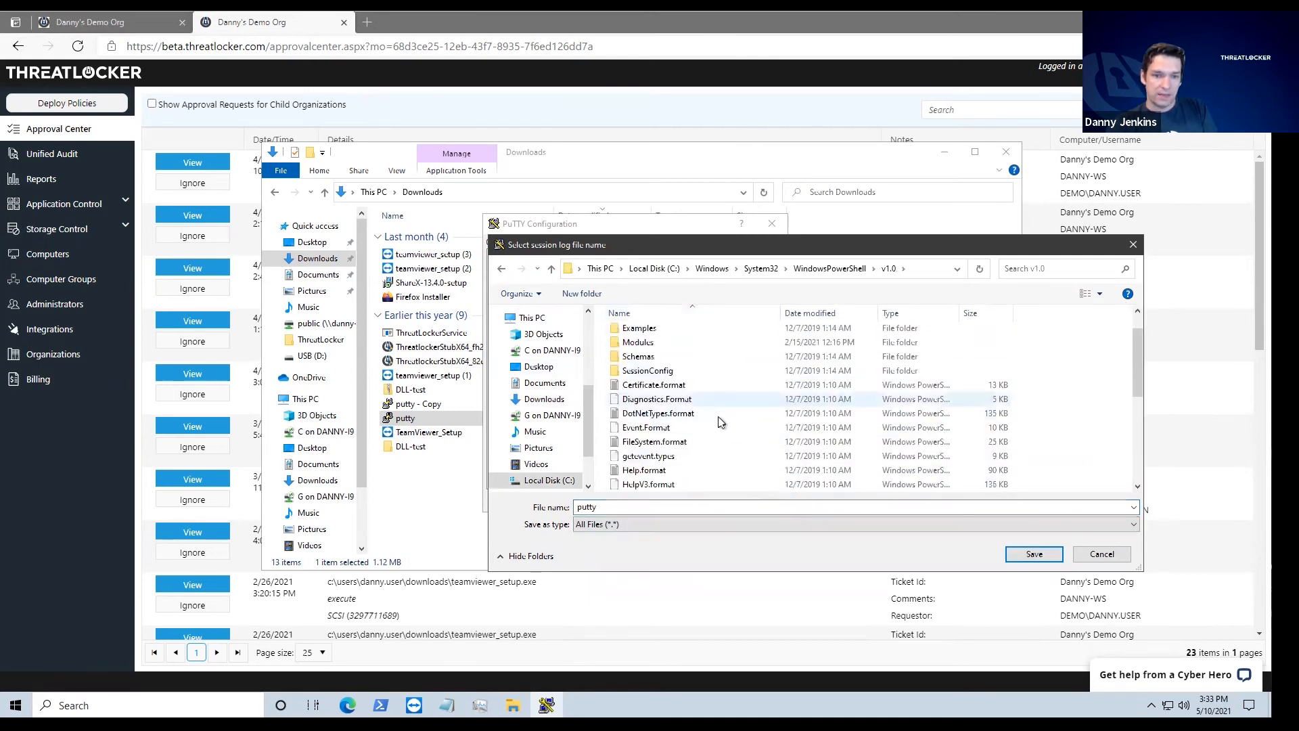
scroll(716, 422, "down", 3)
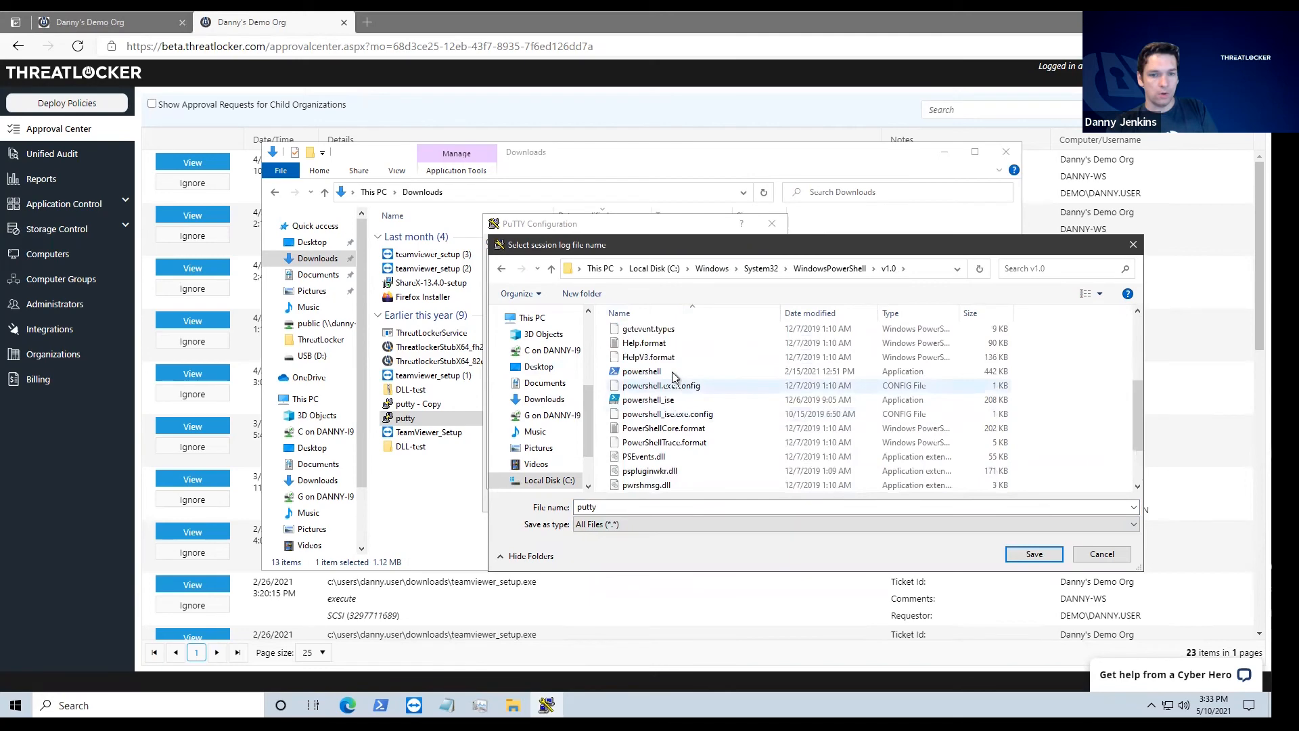
left_click(672, 371)
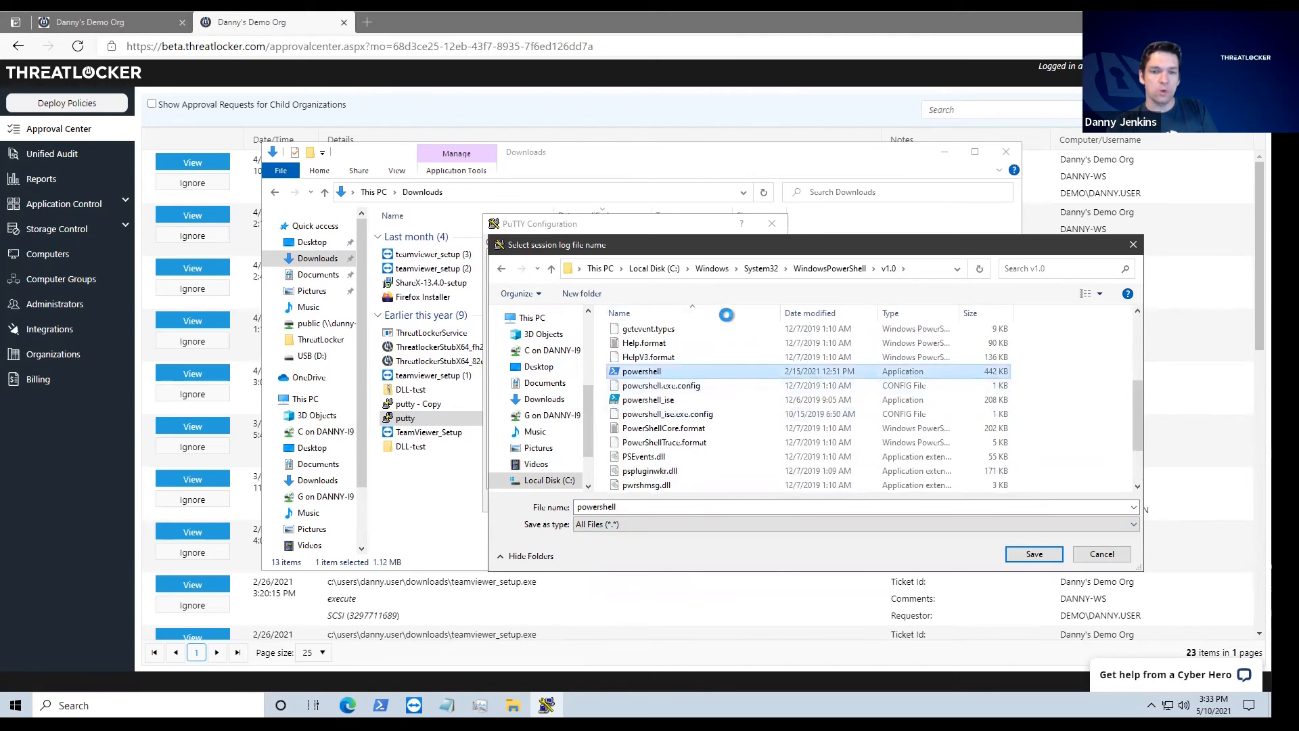
right_click(673, 371)
left_click(745, 417)
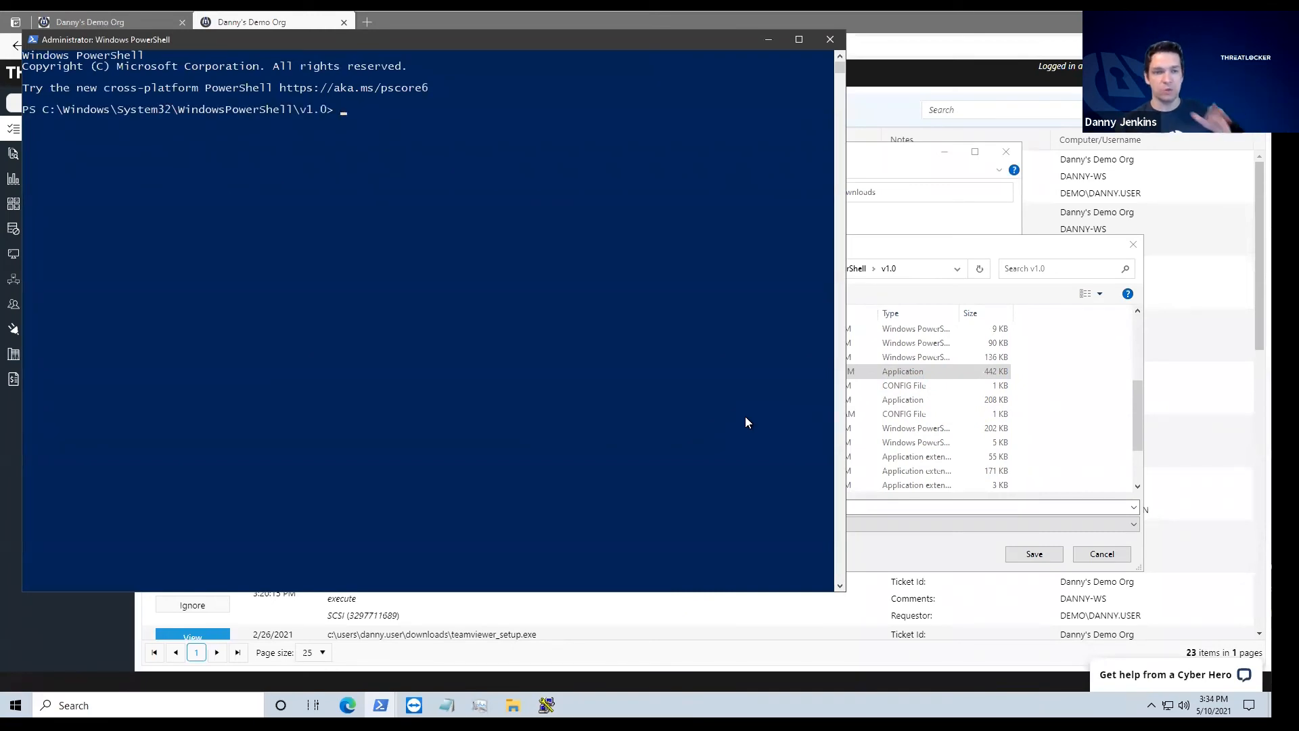
Close PowerShell, the log file dialog, PuTTY and the Downloads window
left_click(830, 40)
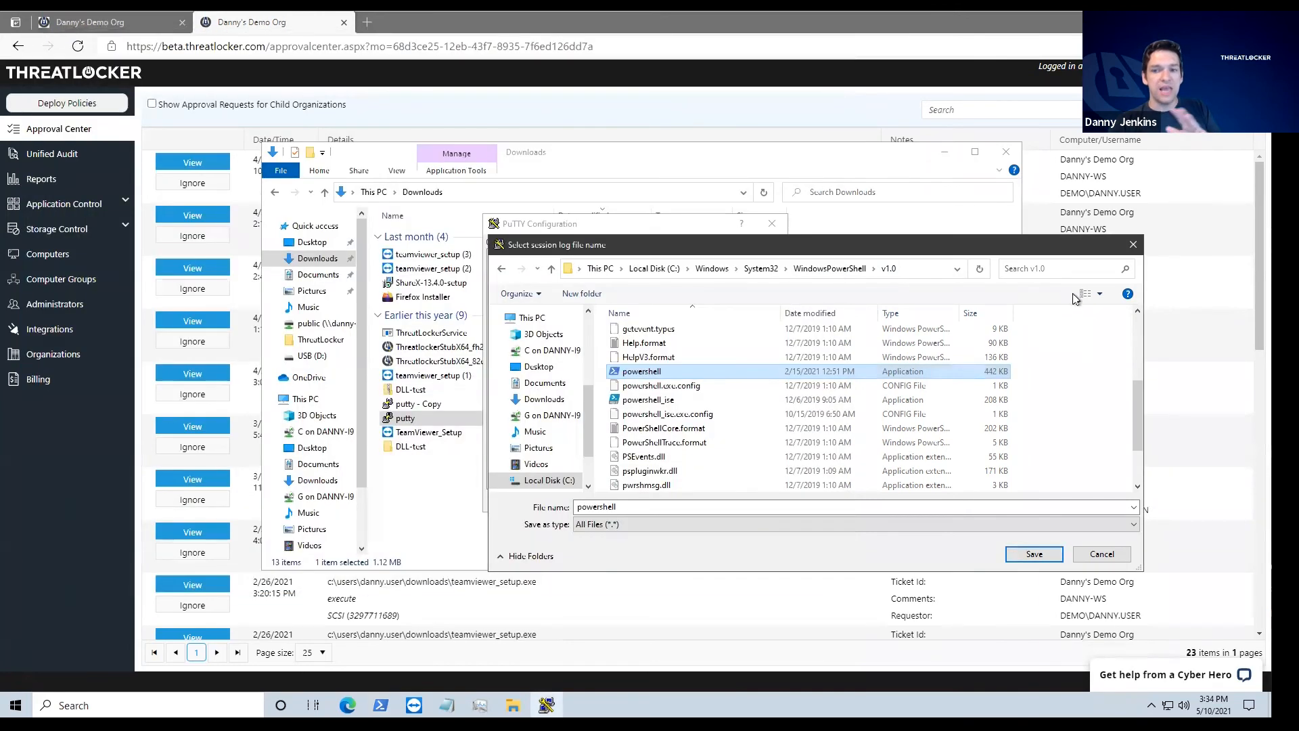
left_click(1134, 245)
left_click(772, 223)
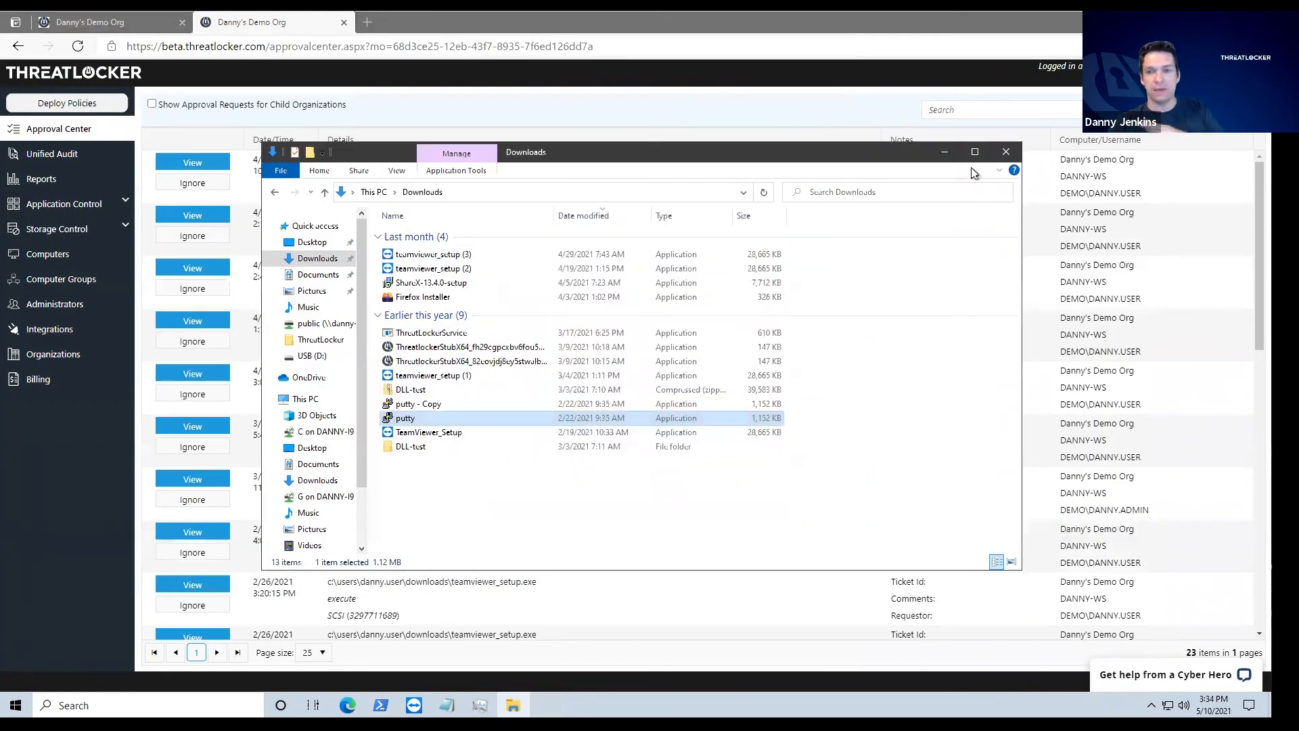
left_click(1006, 151)
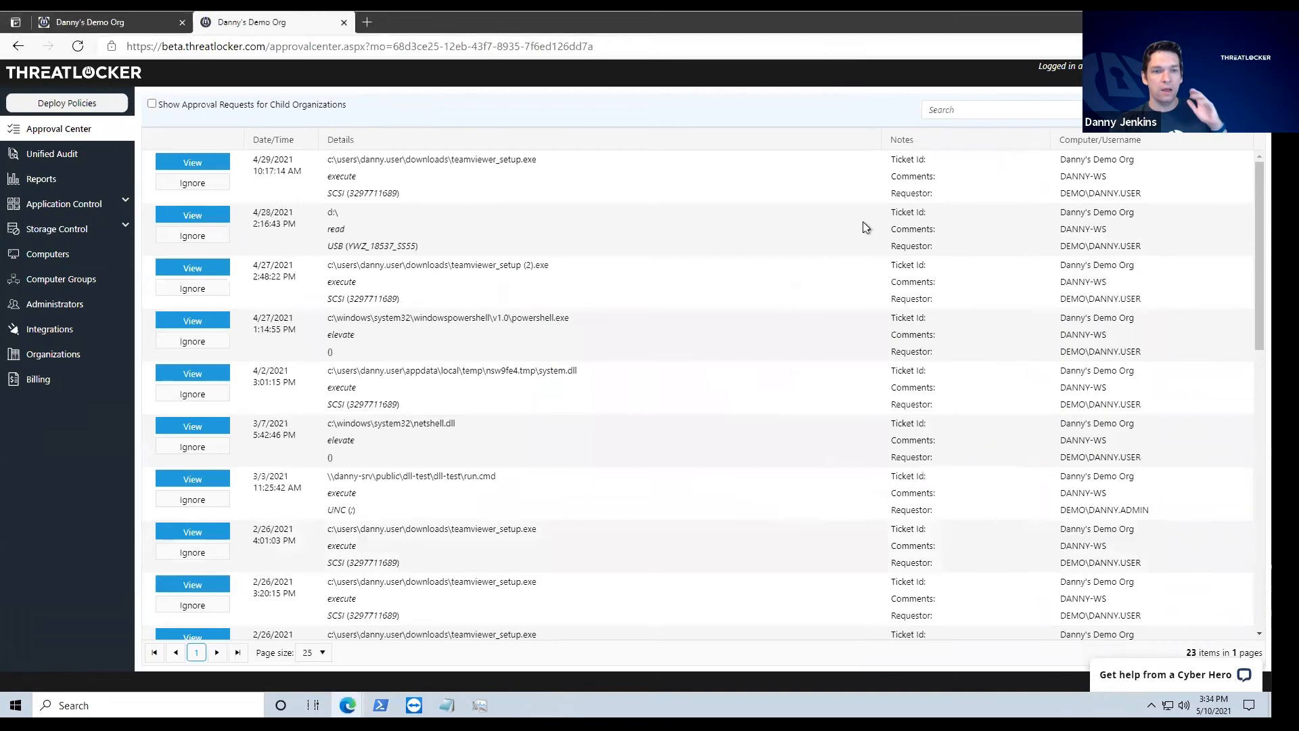
List the application control policies that apply to Workstations and open the Putty (Built-In) policy for editing
left_click(102, 205)
left_click(109, 233)
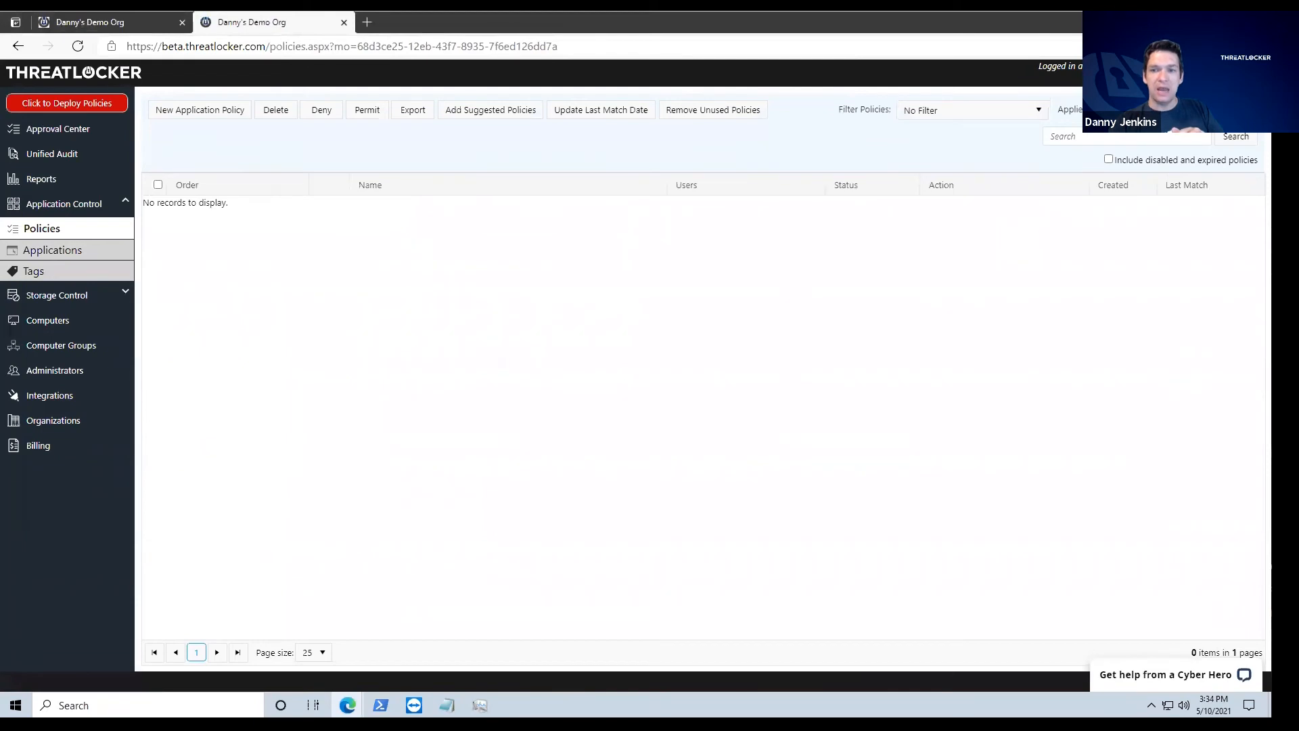
left_click(1150, 110)
left_click(1143, 206)
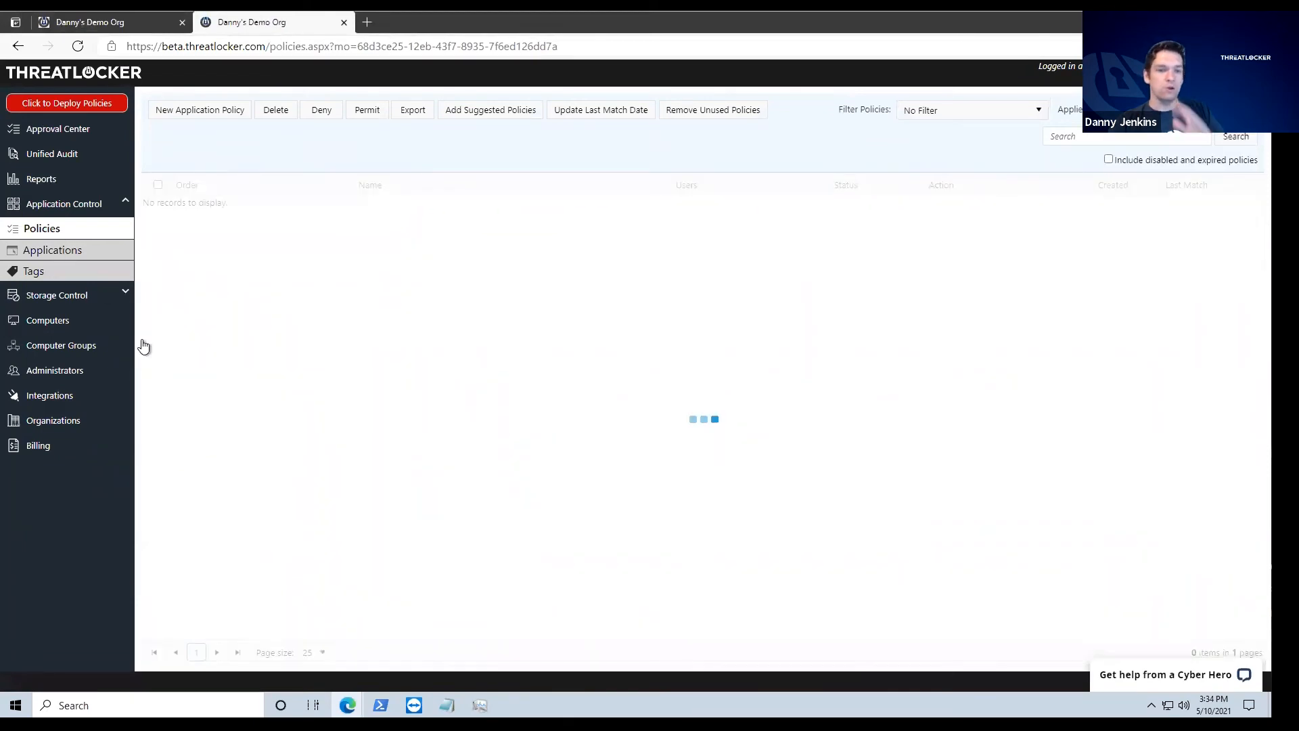
left_click(294, 220)
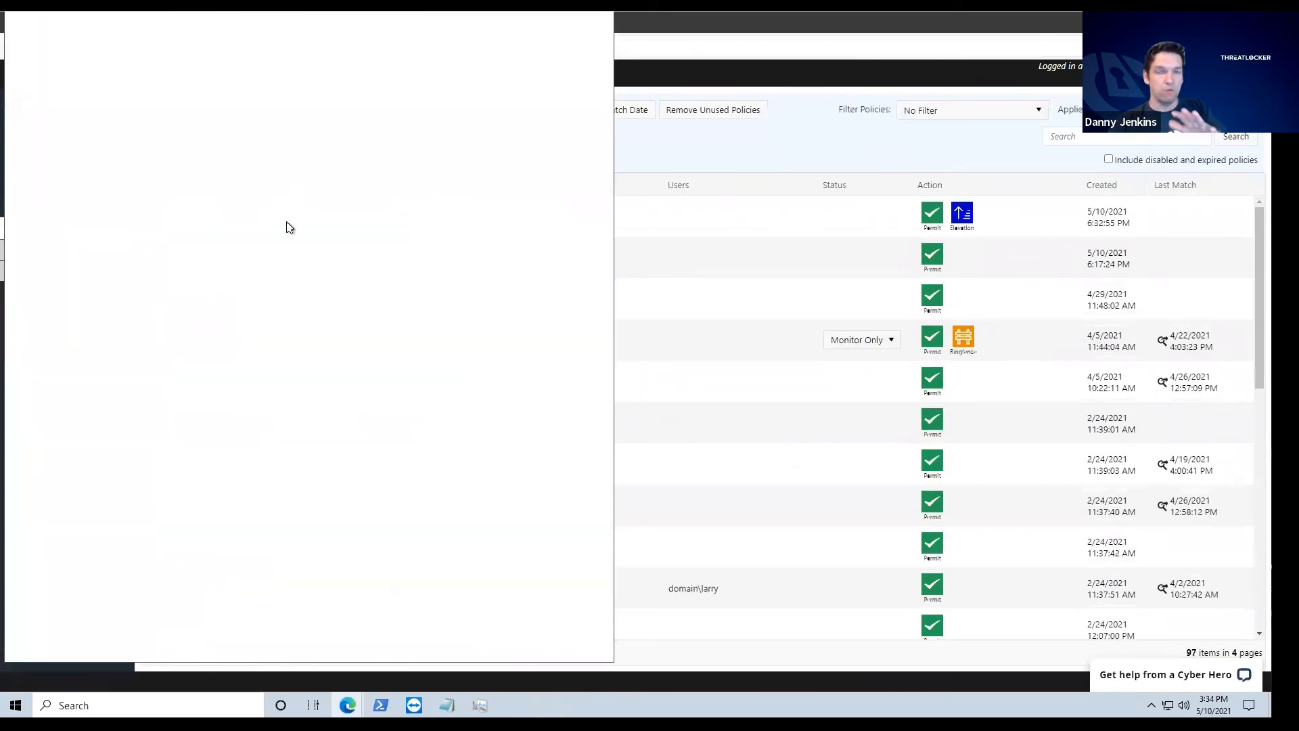
Set the Putty policy to Permit with Ringfence, deny interaction with all applications except those listed, save it, and deploy the policies
scroll(351, 415, "down", 2)
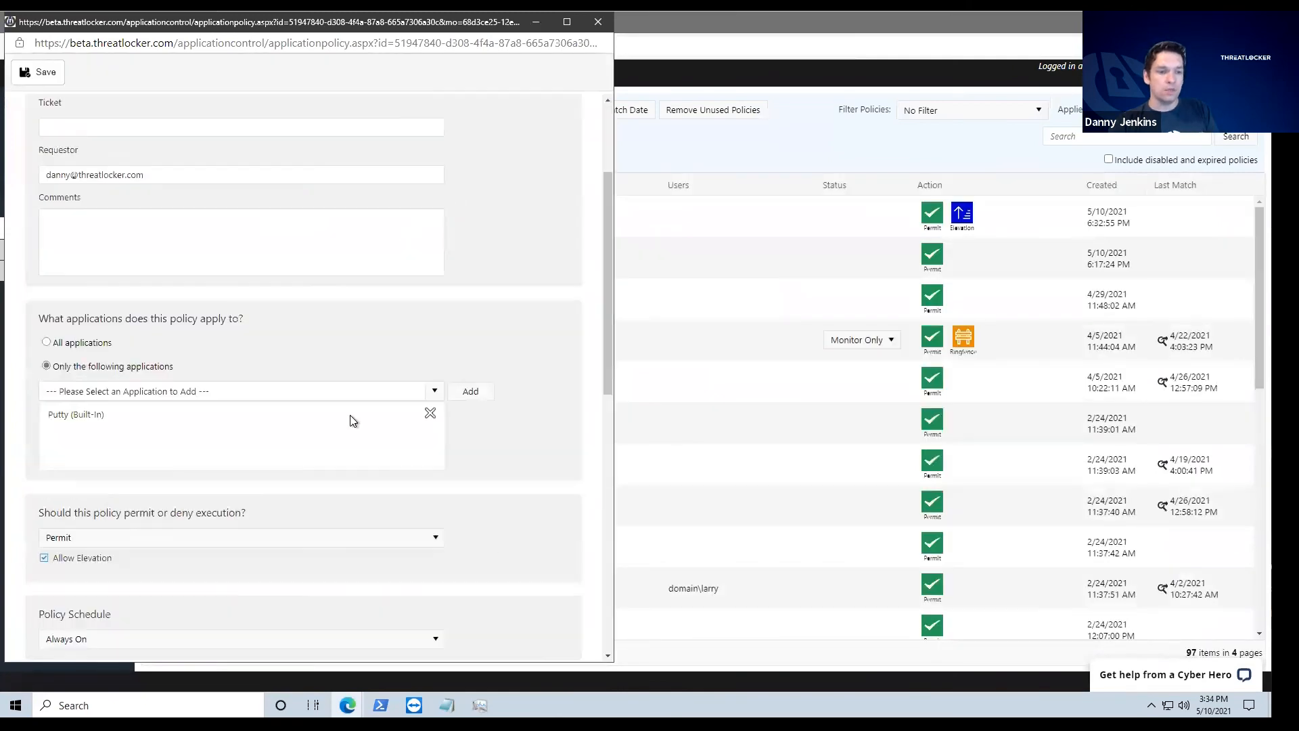
scroll(351, 415, "down", 3)
left_click(112, 283)
left_click(87, 336)
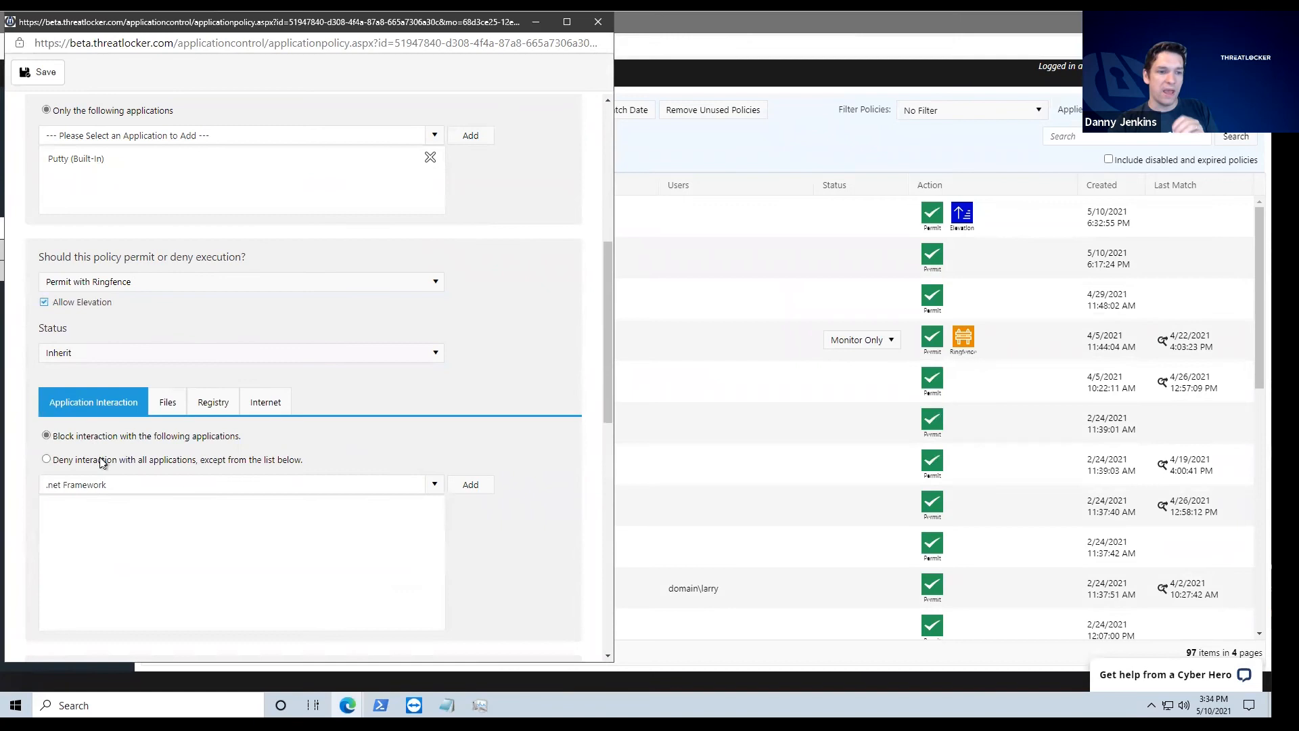
left_click(120, 462)
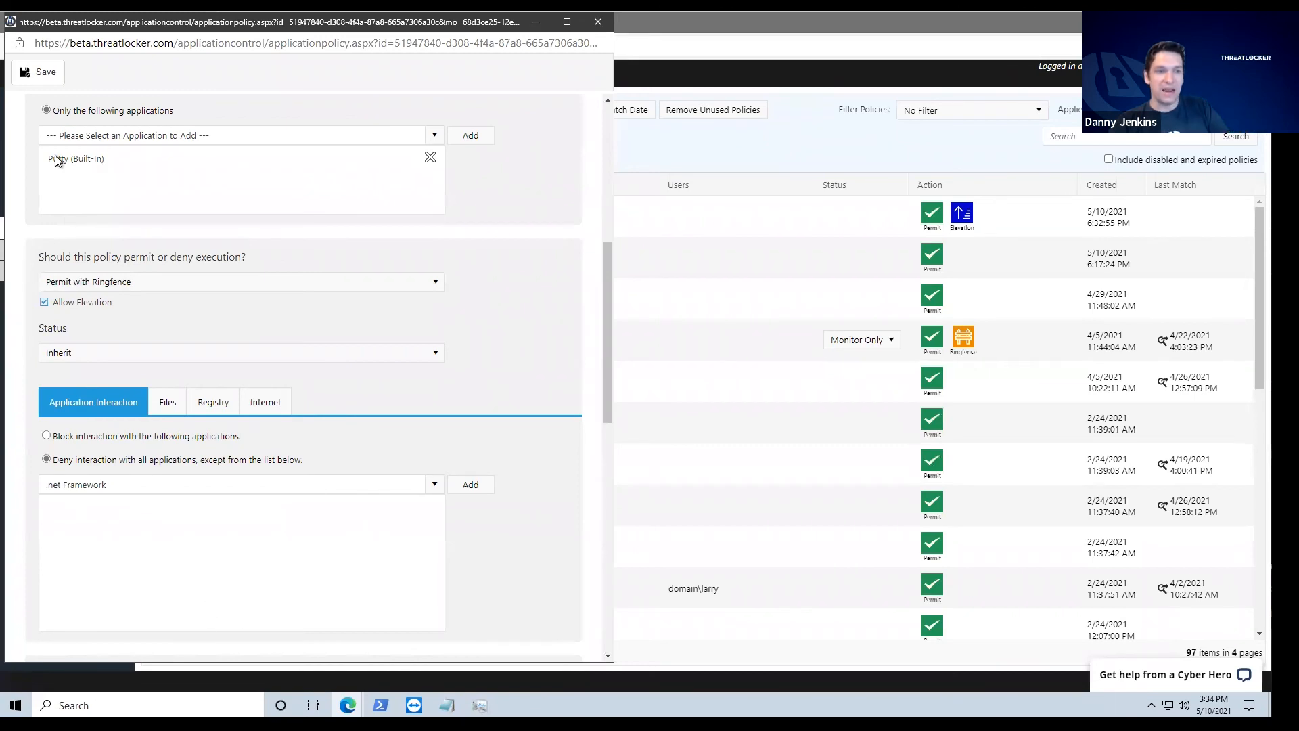
left_click(50, 69)
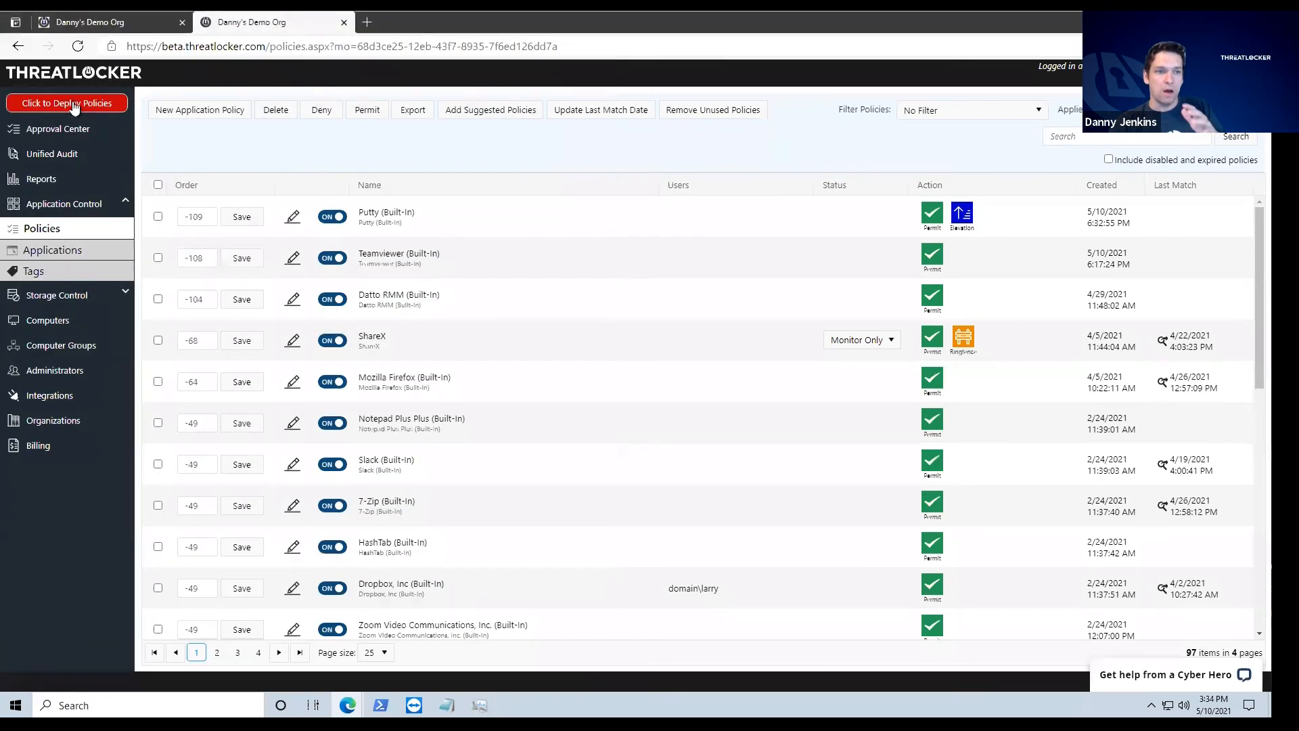
left_click(75, 105)
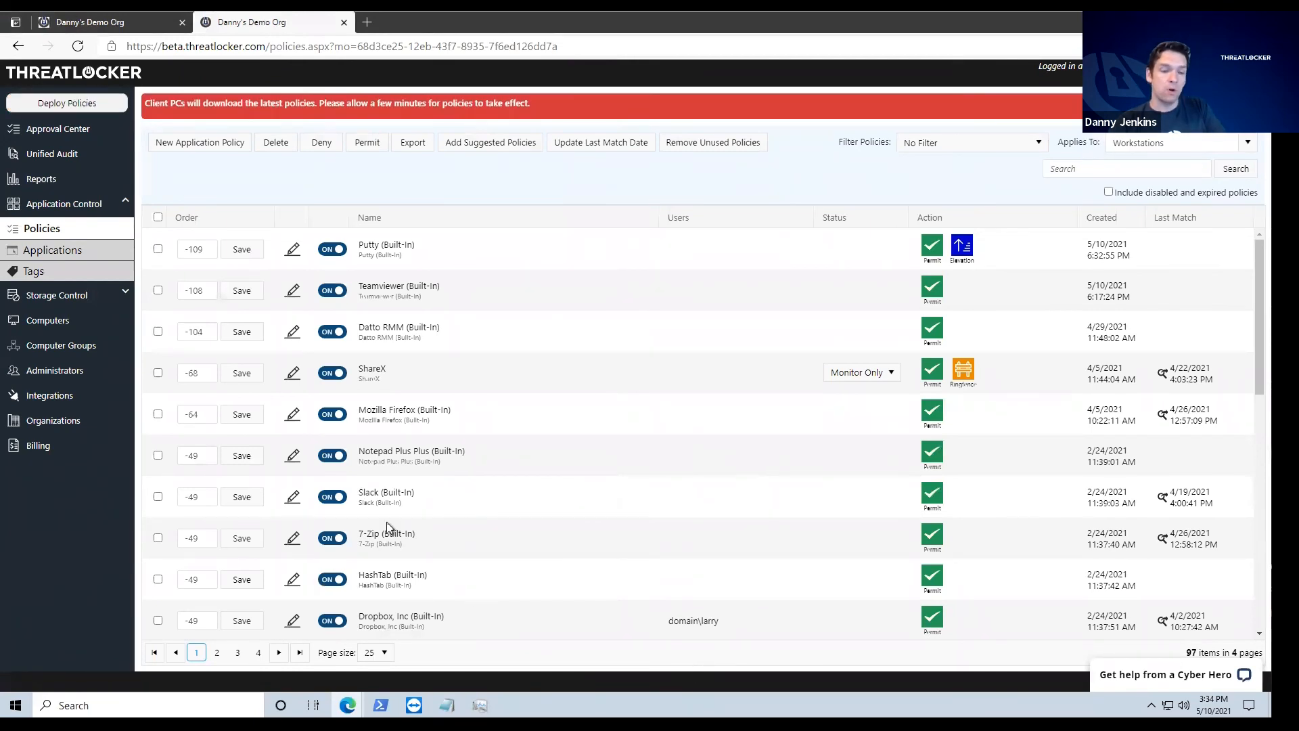
Schedule Elevation Mode for all users on the DANNY-WS computer from 5/10/2021 6:34 PM to 7:34 PM
left_click(67, 320)
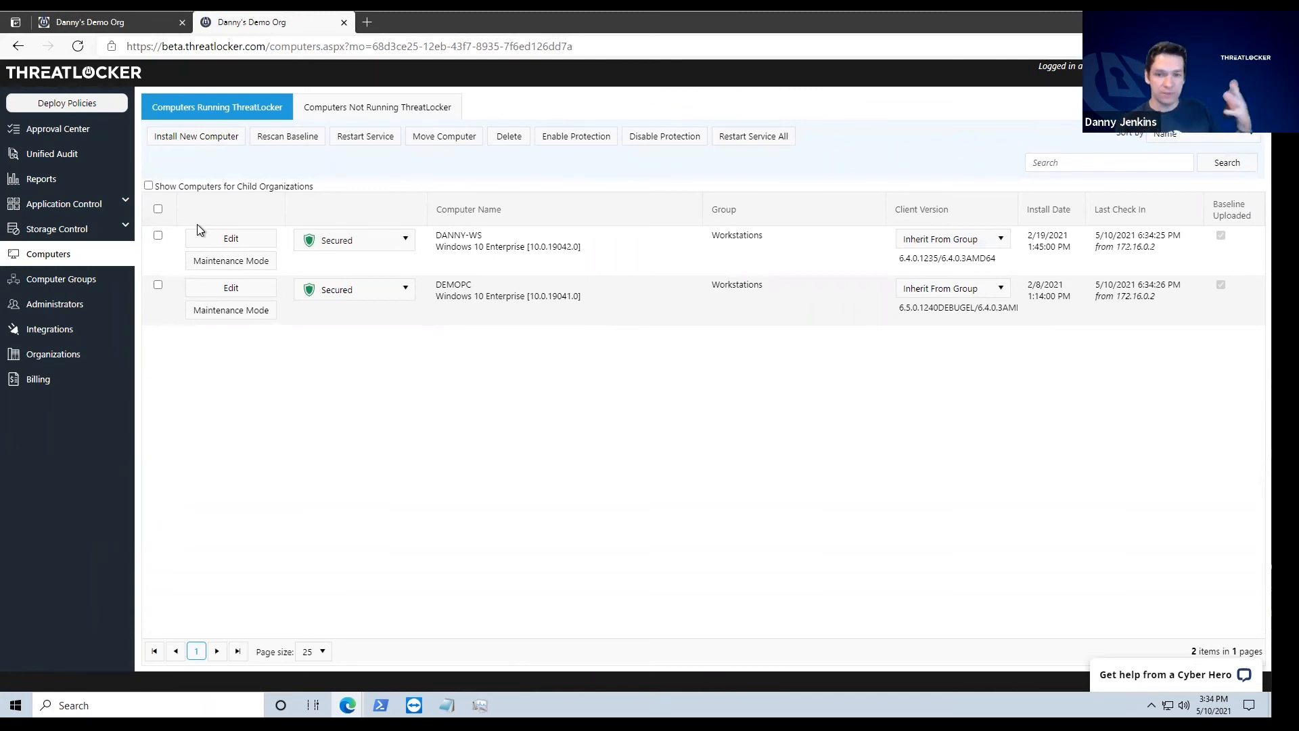
left_click(230, 263)
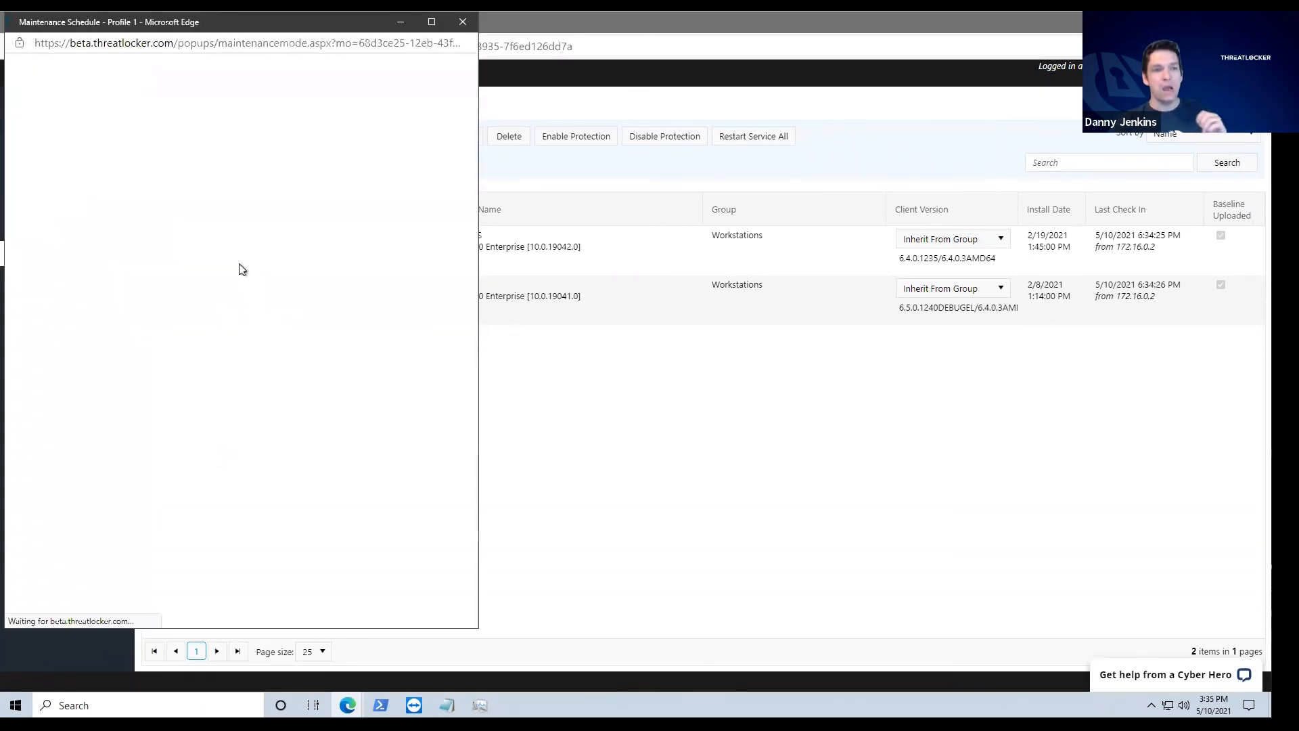
left_click(99, 138)
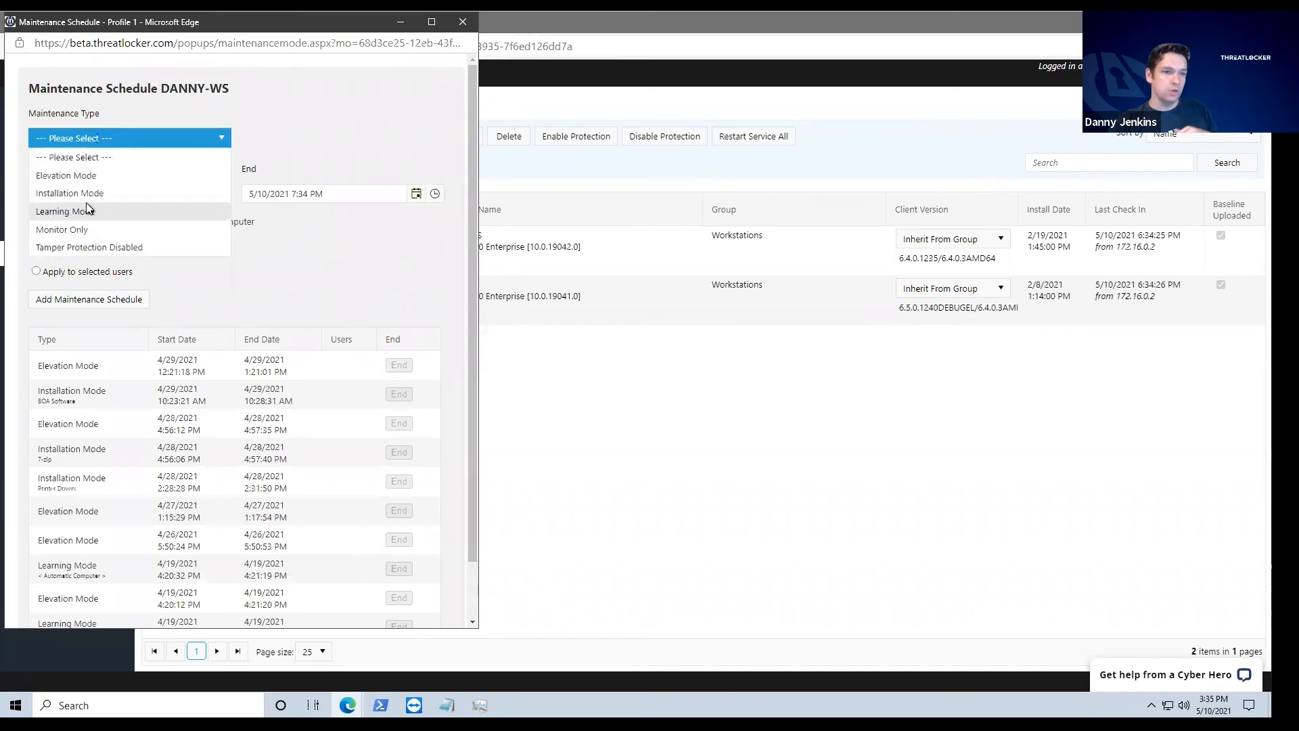
left_click(98, 175)
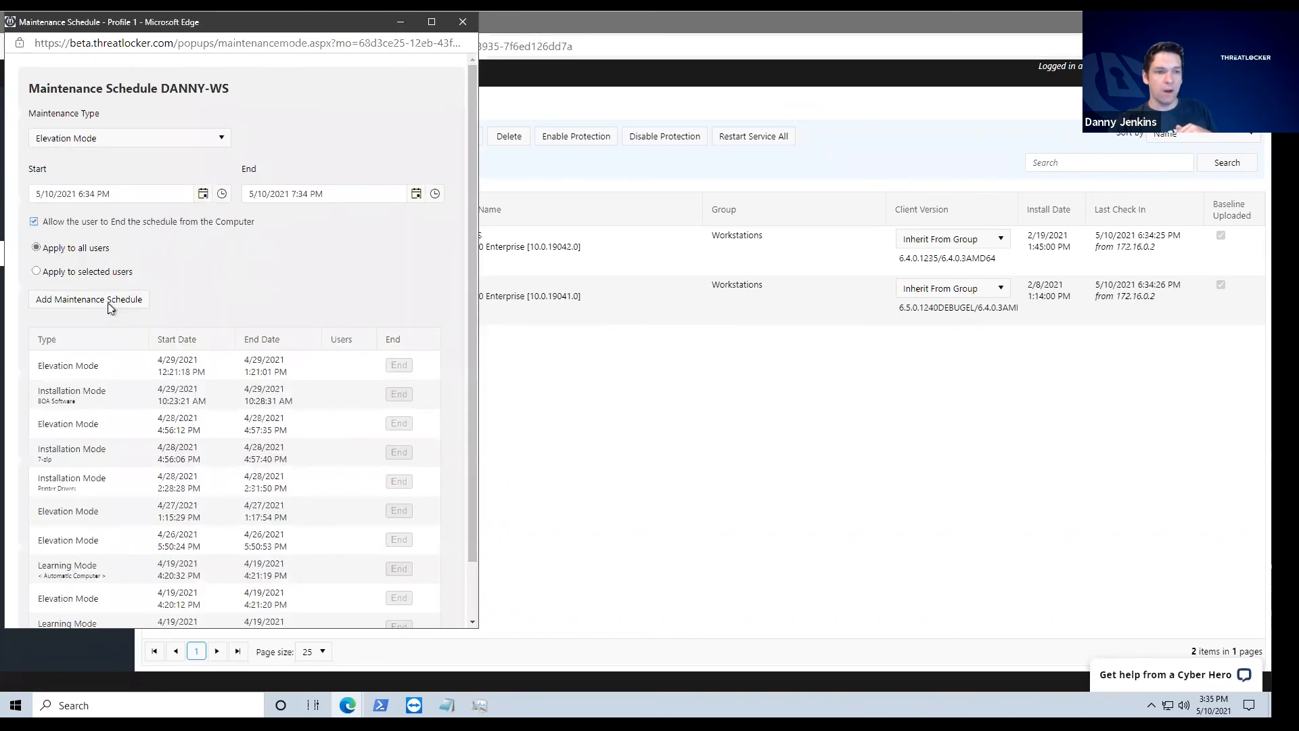
left_click(108, 301)
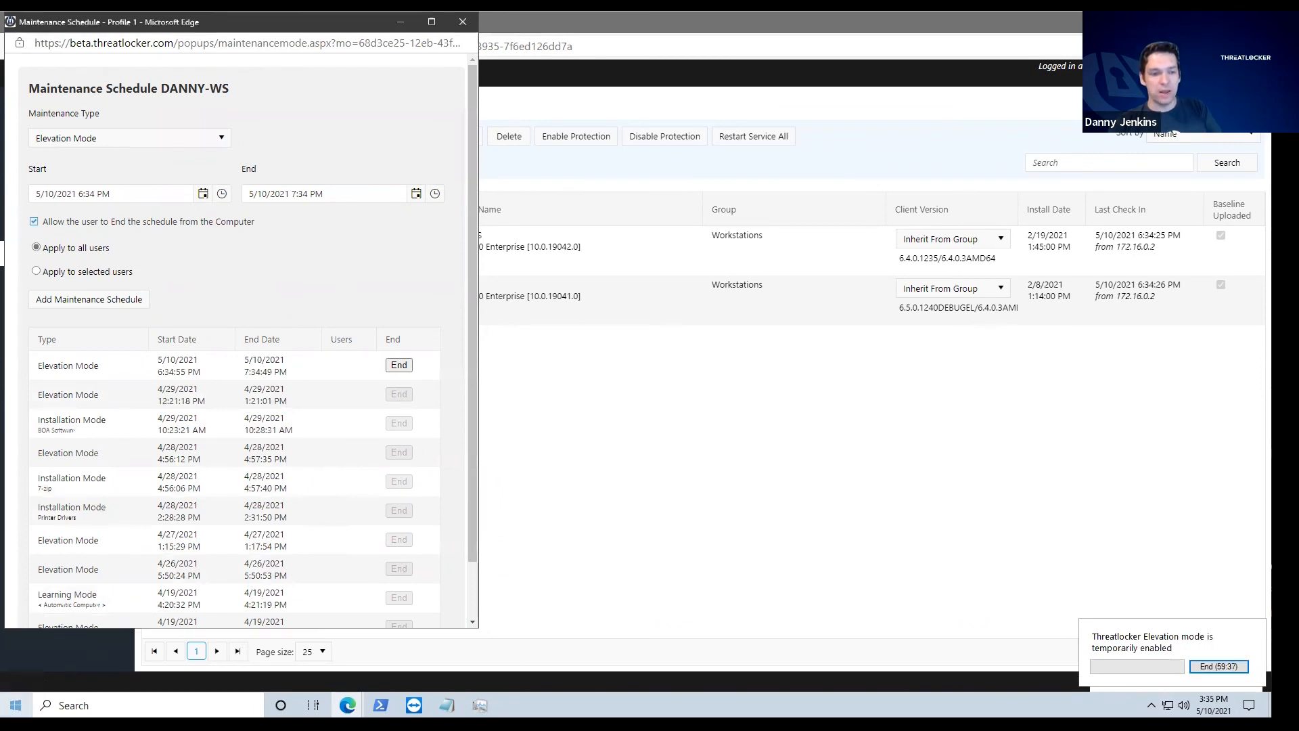
Run Windows PowerShell as administrator under Elevation Mode, dismiss the elevation notification, and end the temporary Elevation Mode from the computer
right_click(15, 705)
left_click(96, 518)
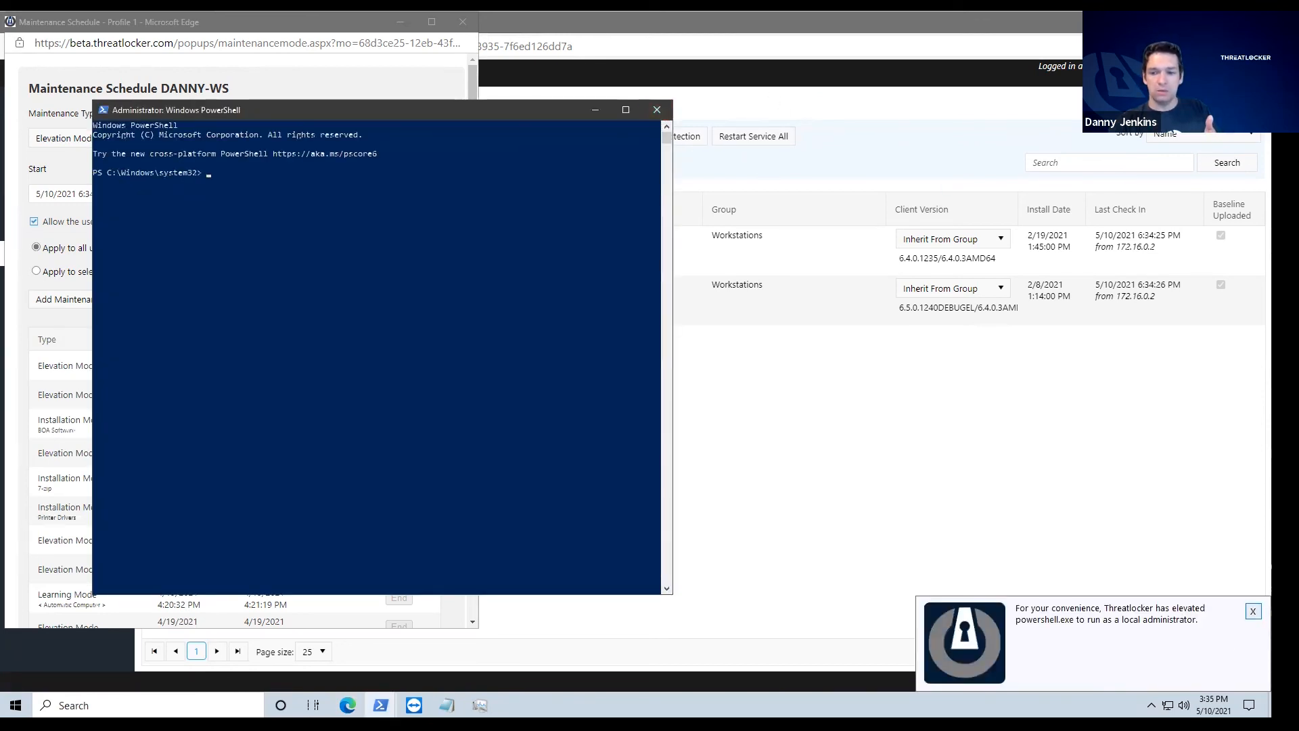
left_click(1253, 610)
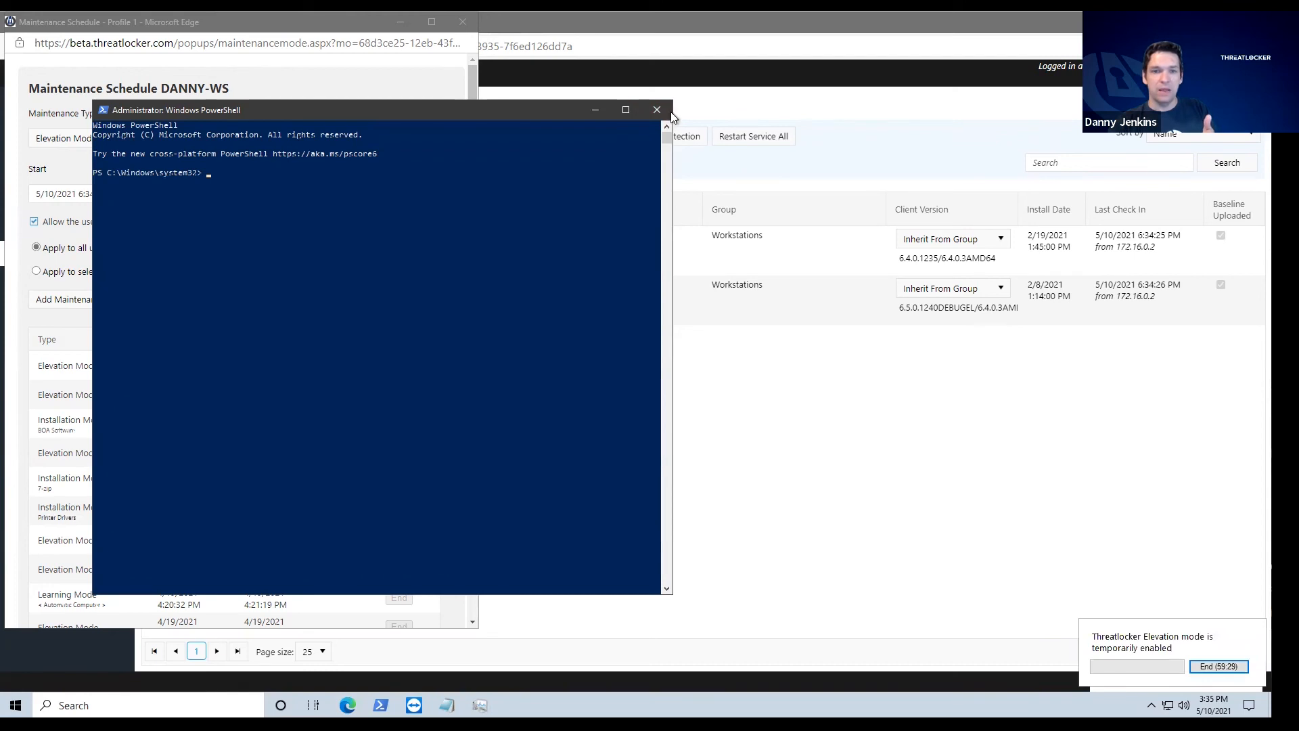
left_click(1210, 667)
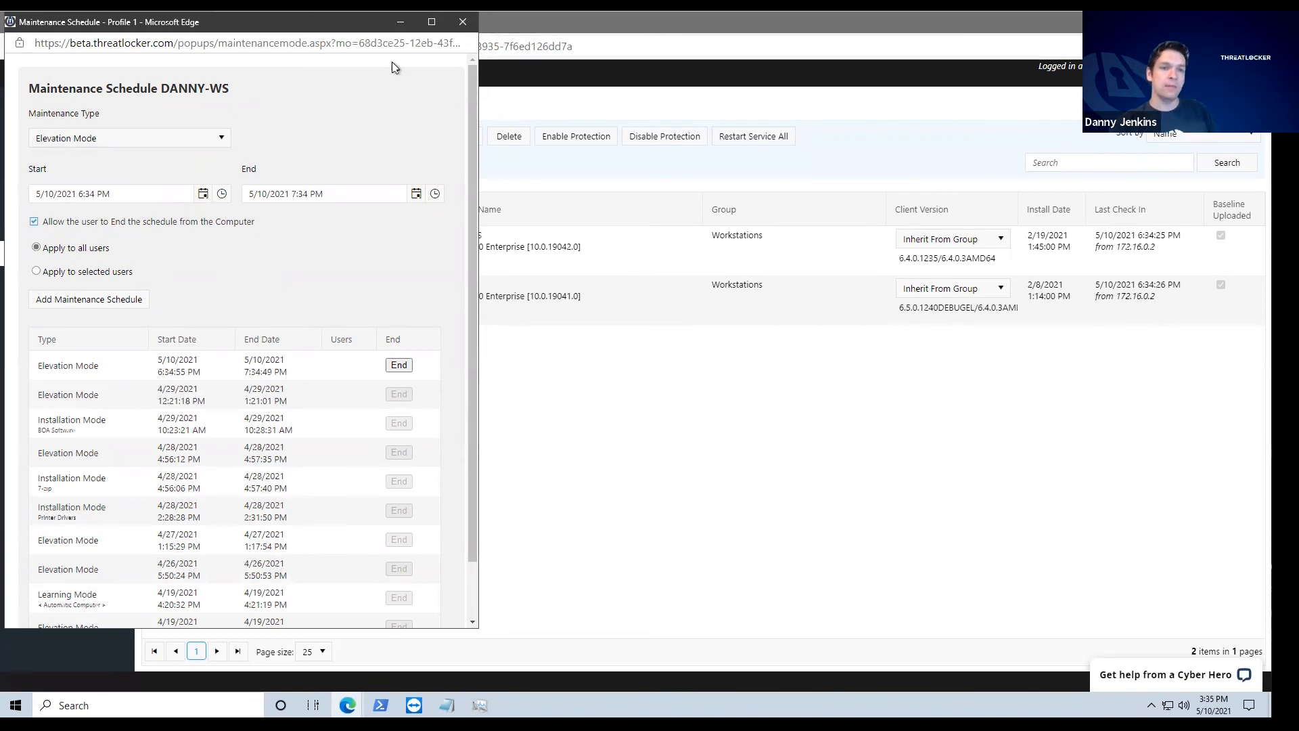
Close the leftover maintenance schedule, storage policy, application policy, new computer and text editor windows
left_click(474, 23)
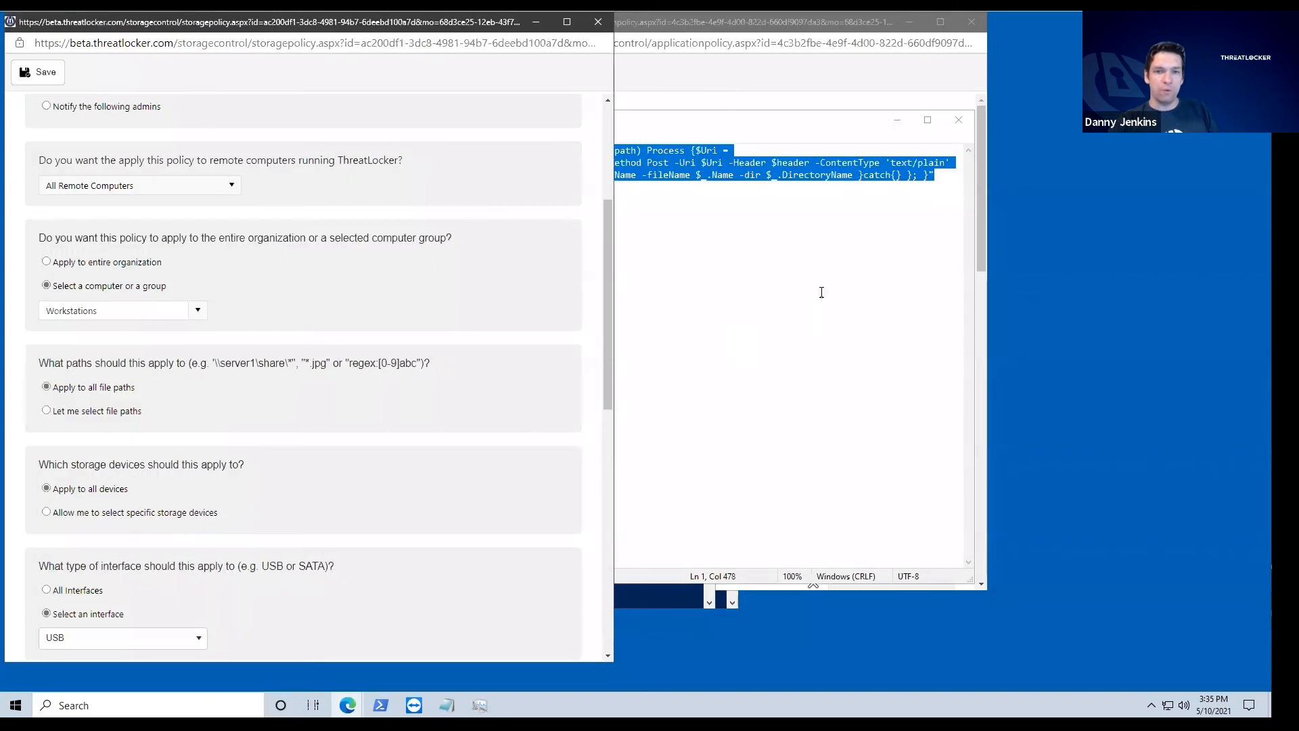
left_click(972, 21)
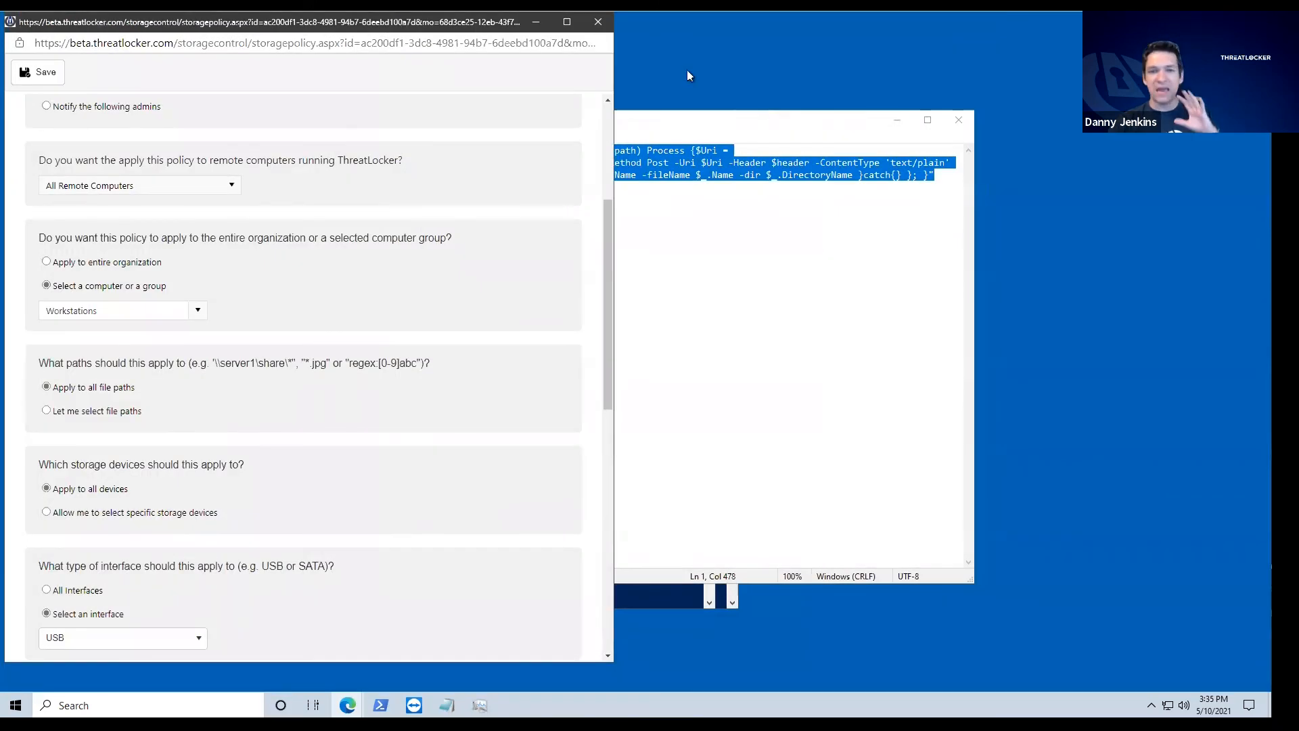
left_click(597, 22)
left_click(958, 120)
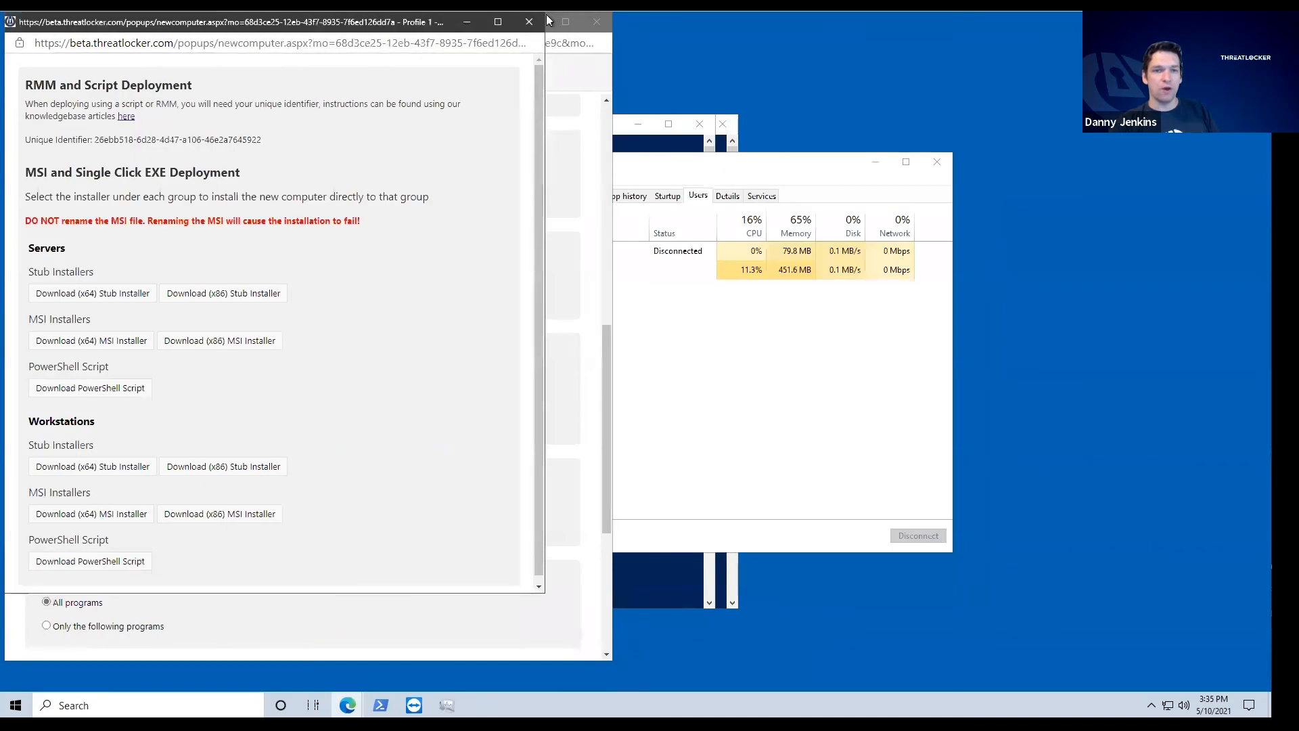
left_click(527, 22)
left_click(596, 22)
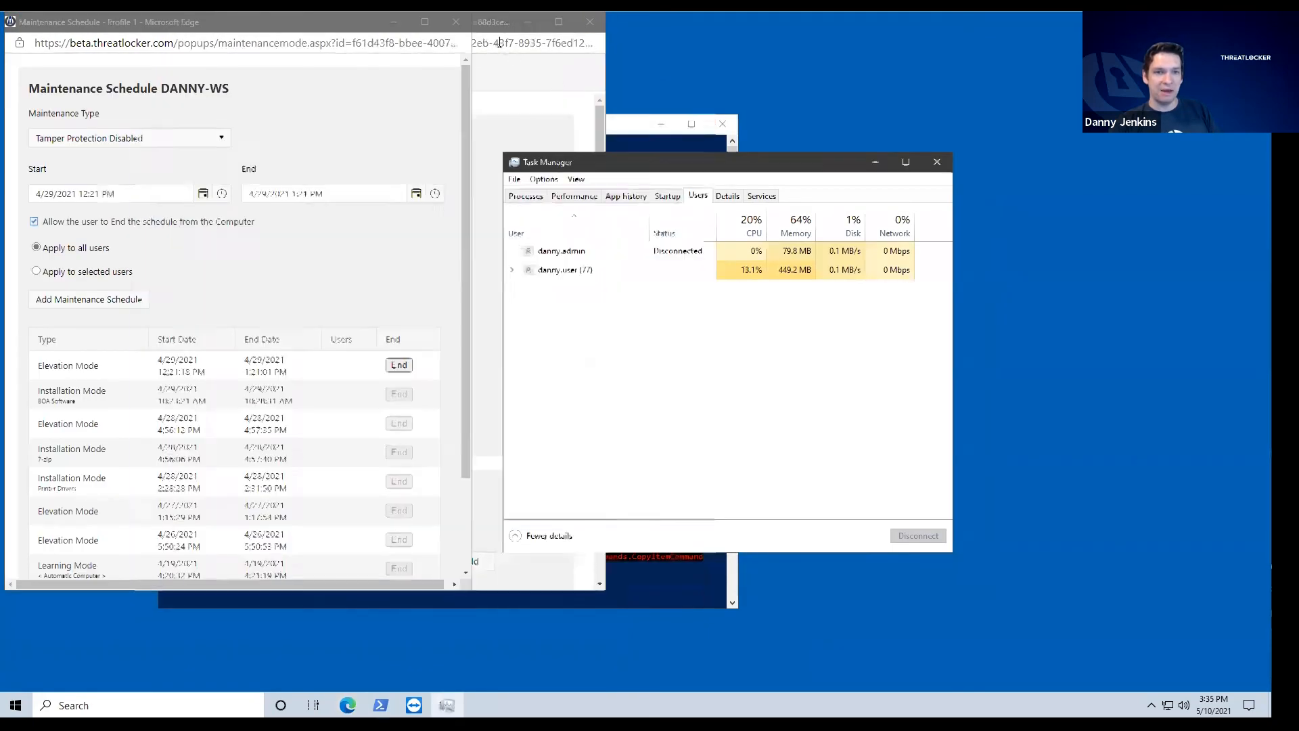
left_click(455, 21)
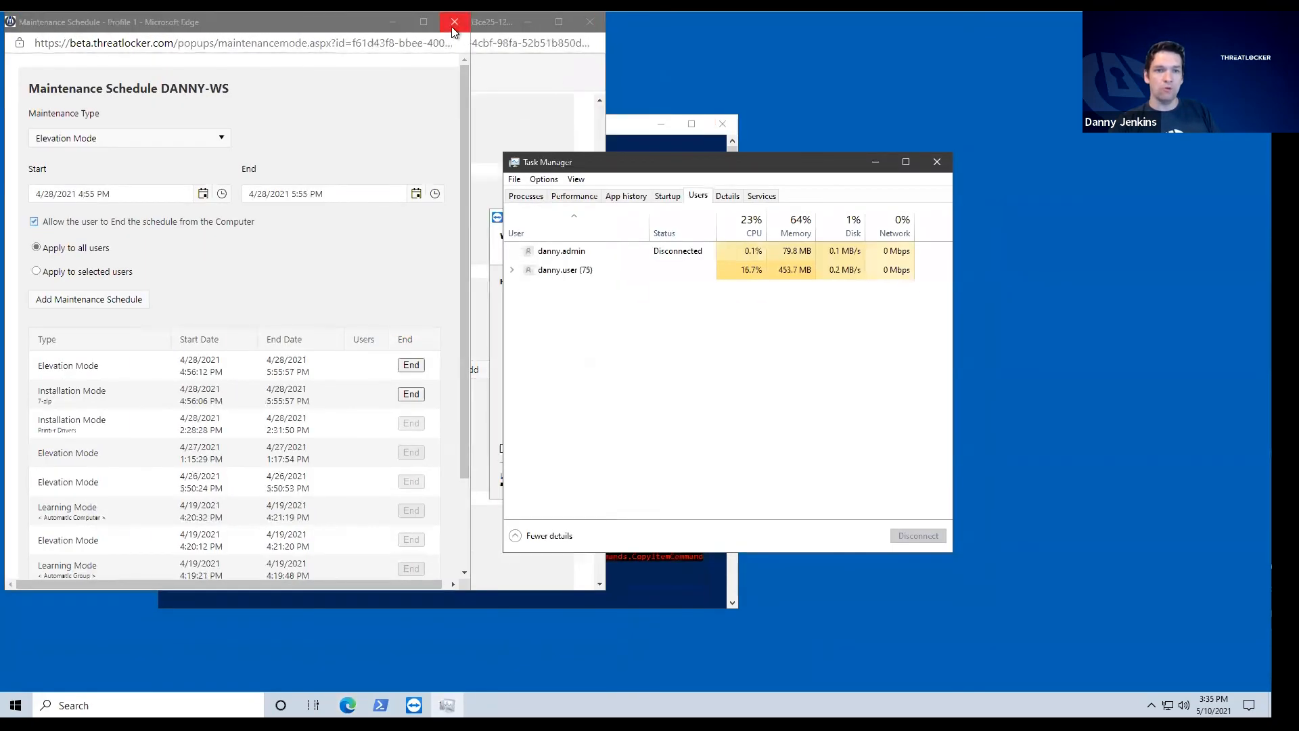
left_click(454, 22)
left_click(590, 21)
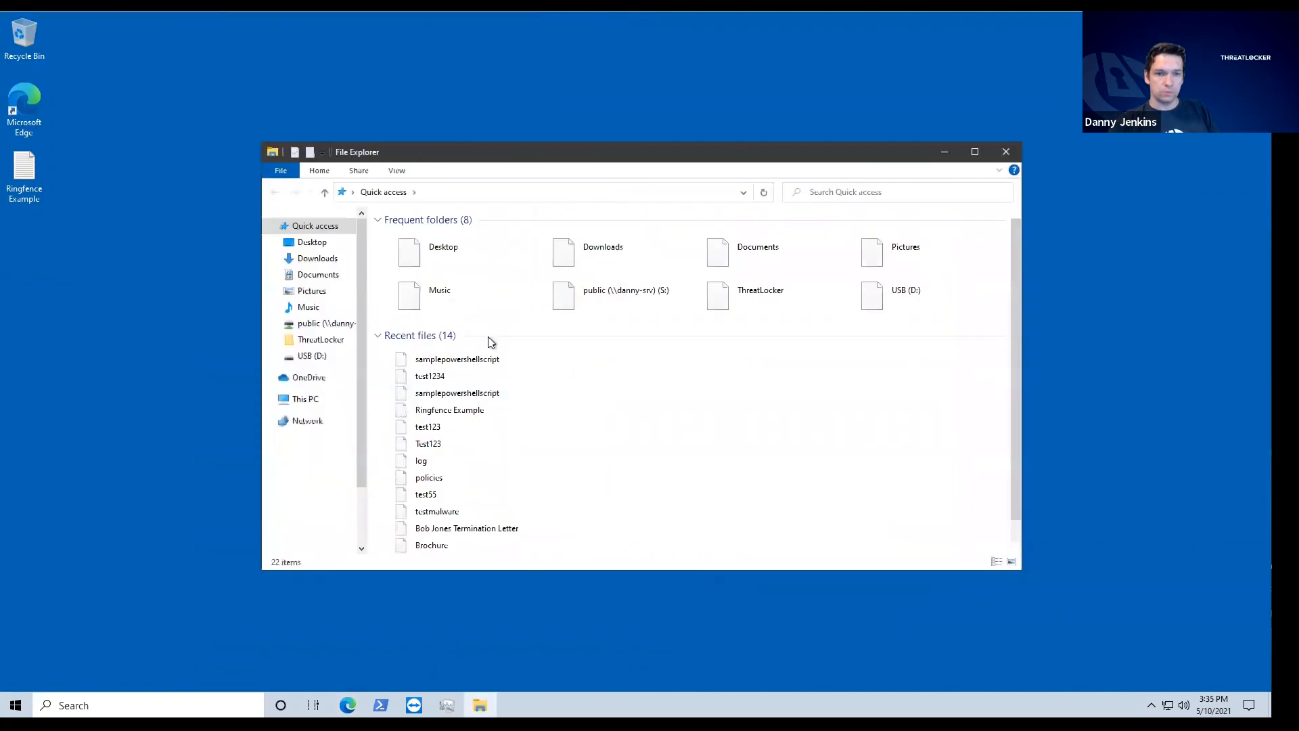
Launch putty from the Downloads folder as administrator
left_click(317, 259)
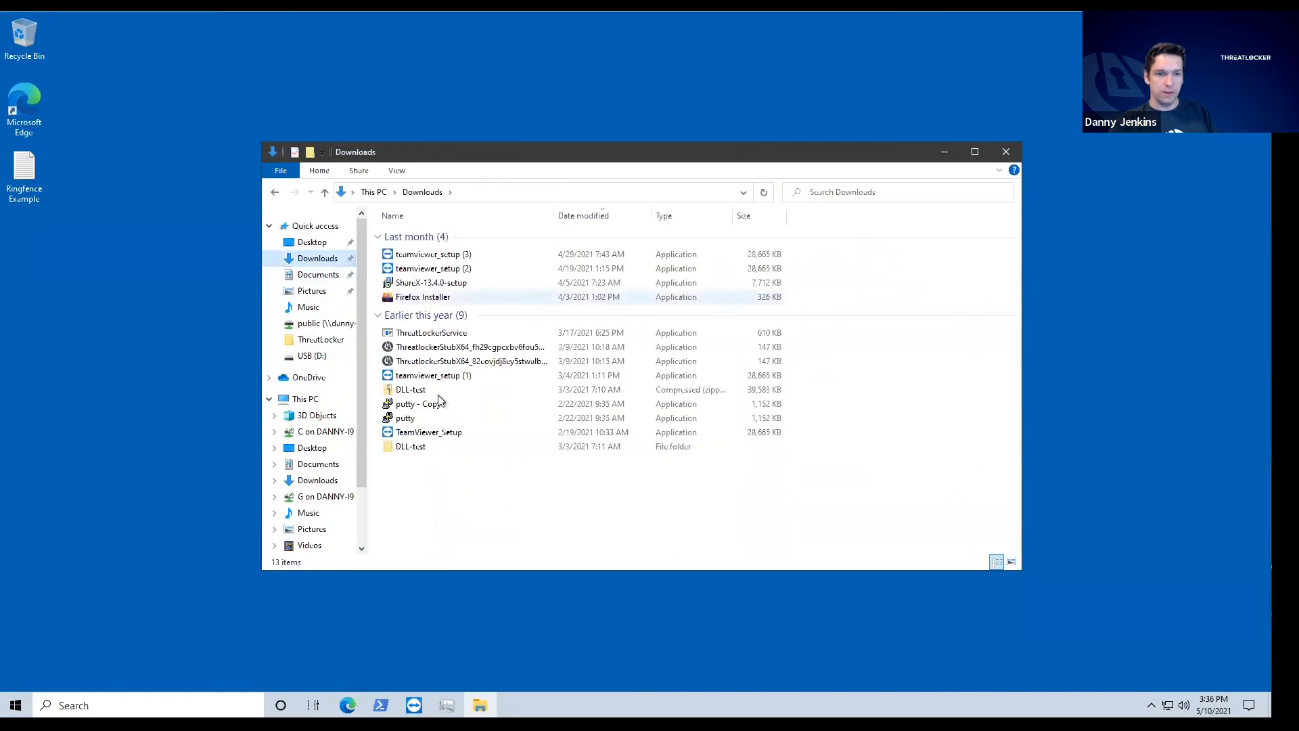
double_click(433, 418)
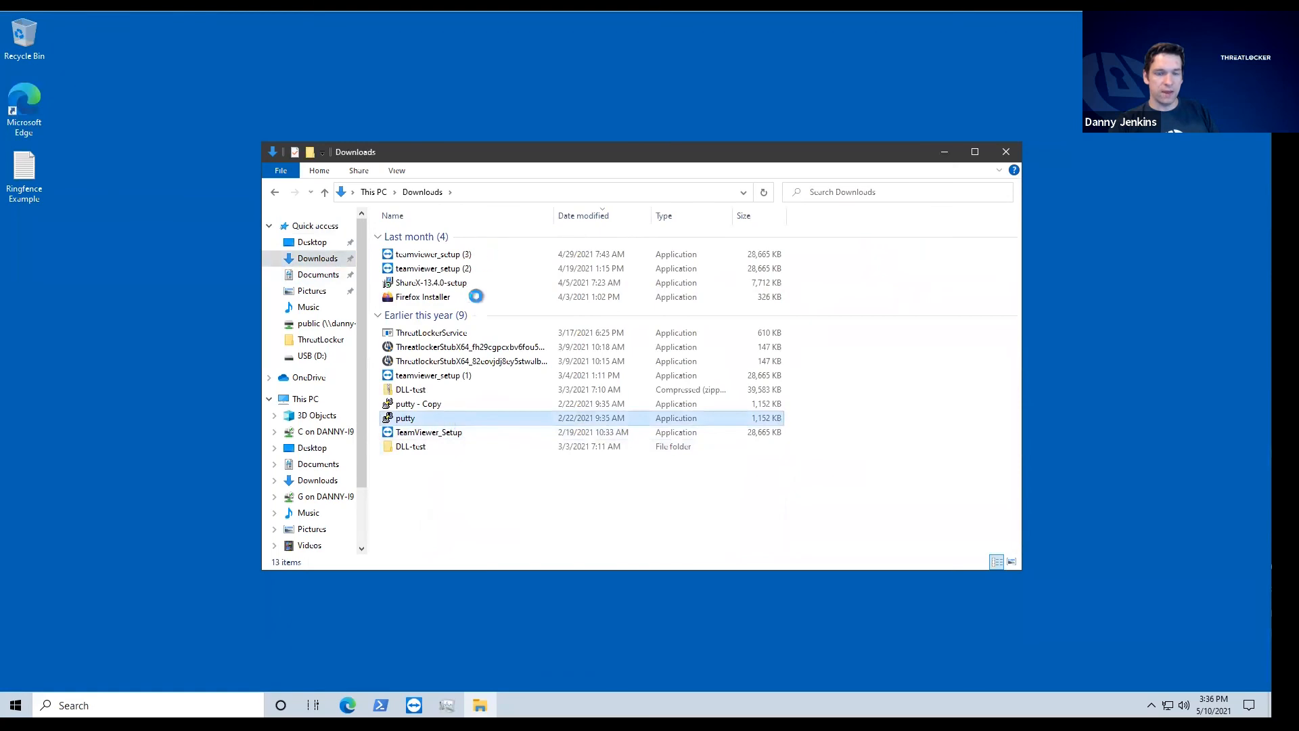
right_click(416, 419)
left_click(469, 120)
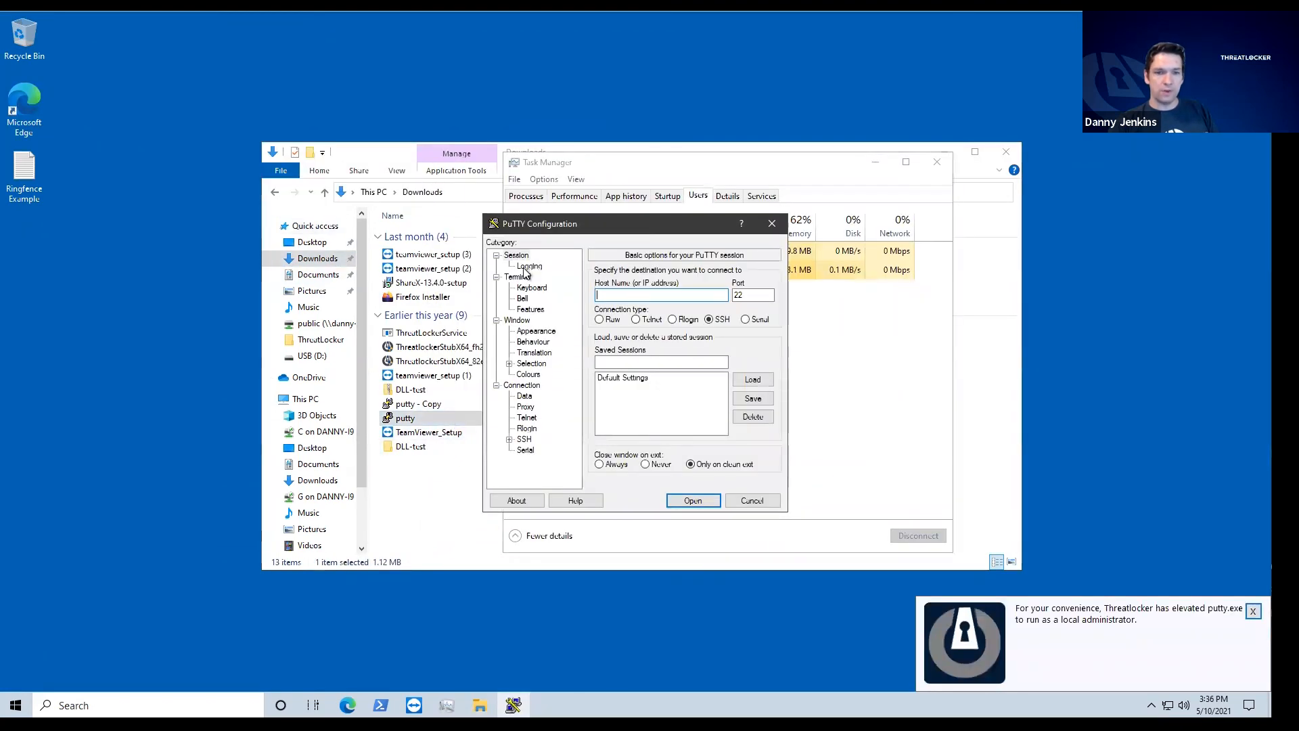
Browse for PuTTY's session log file and open the C:\Windows\System32\WindowsPowerShell\v1.0 folder in the file dialog
left_click(527, 267)
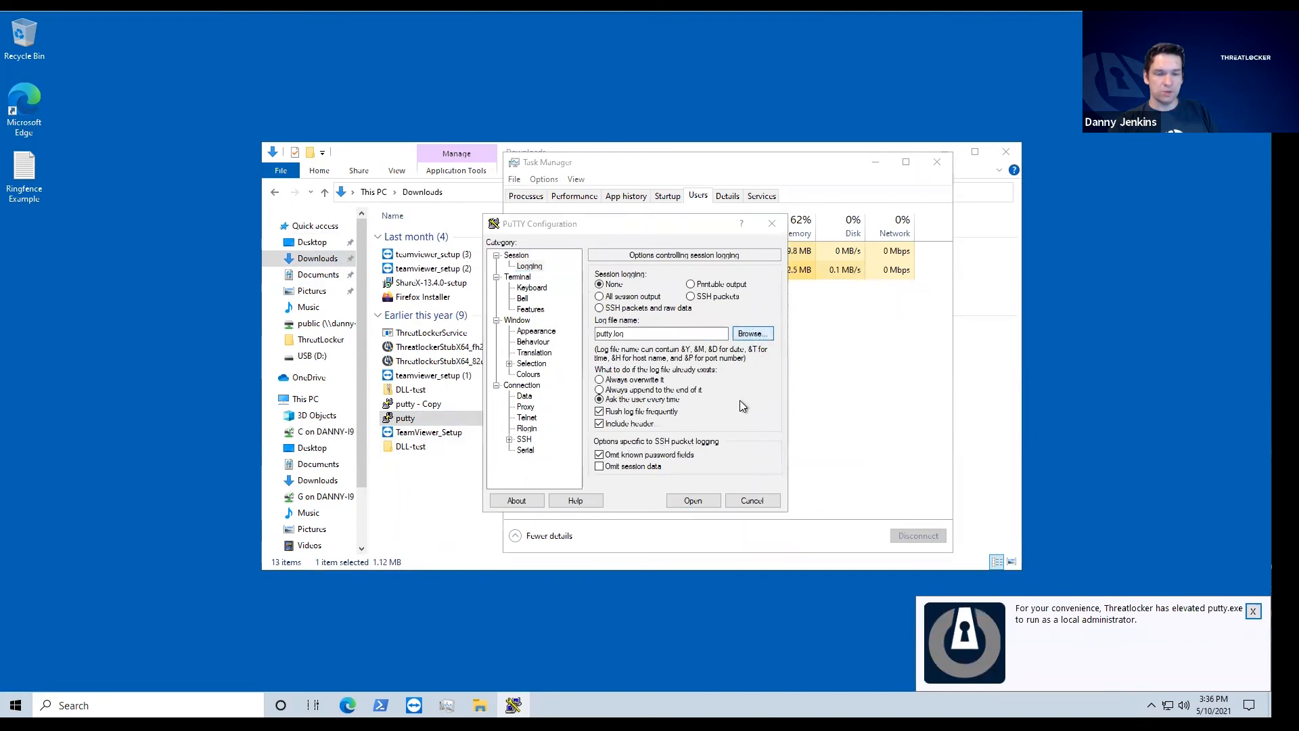
left_click(752, 333)
type("c:\\windows\\sys")
key("Down")
key("Down")
key("Down")
type("\\WindowsPowerShell")
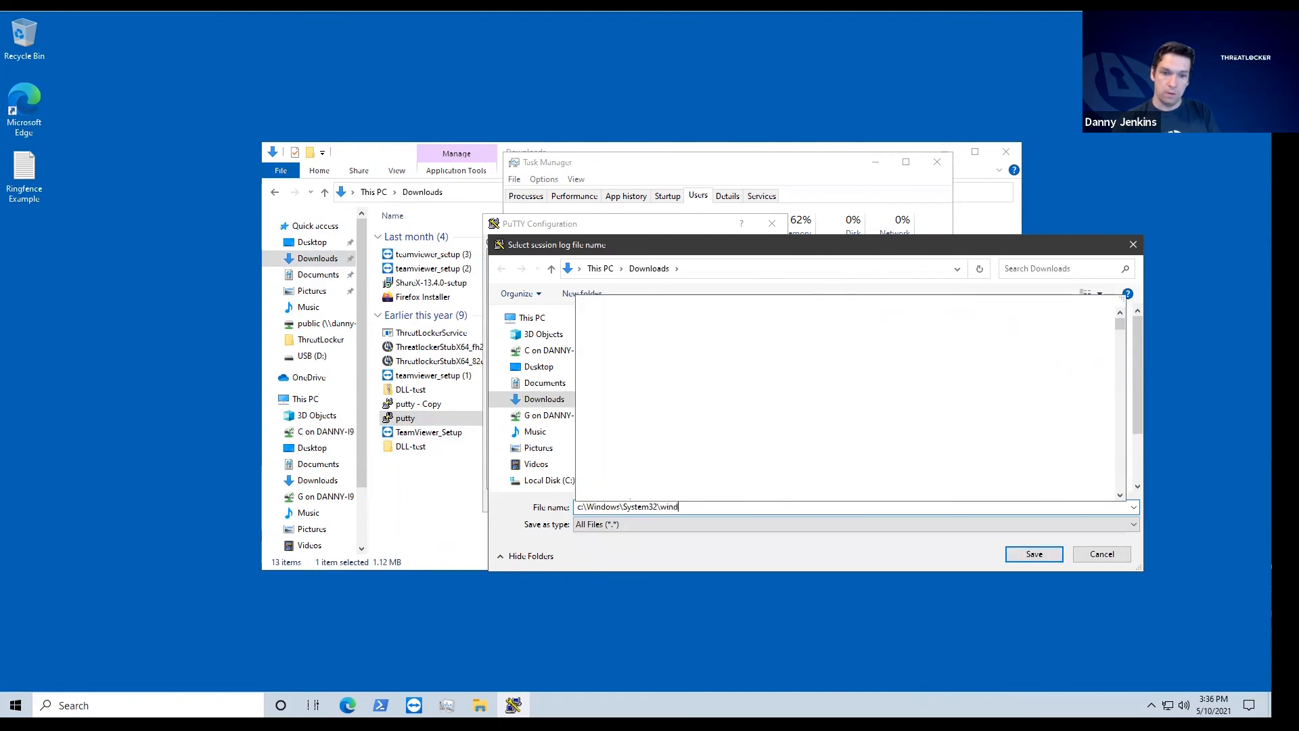
key("Return")
double_click(633, 333)
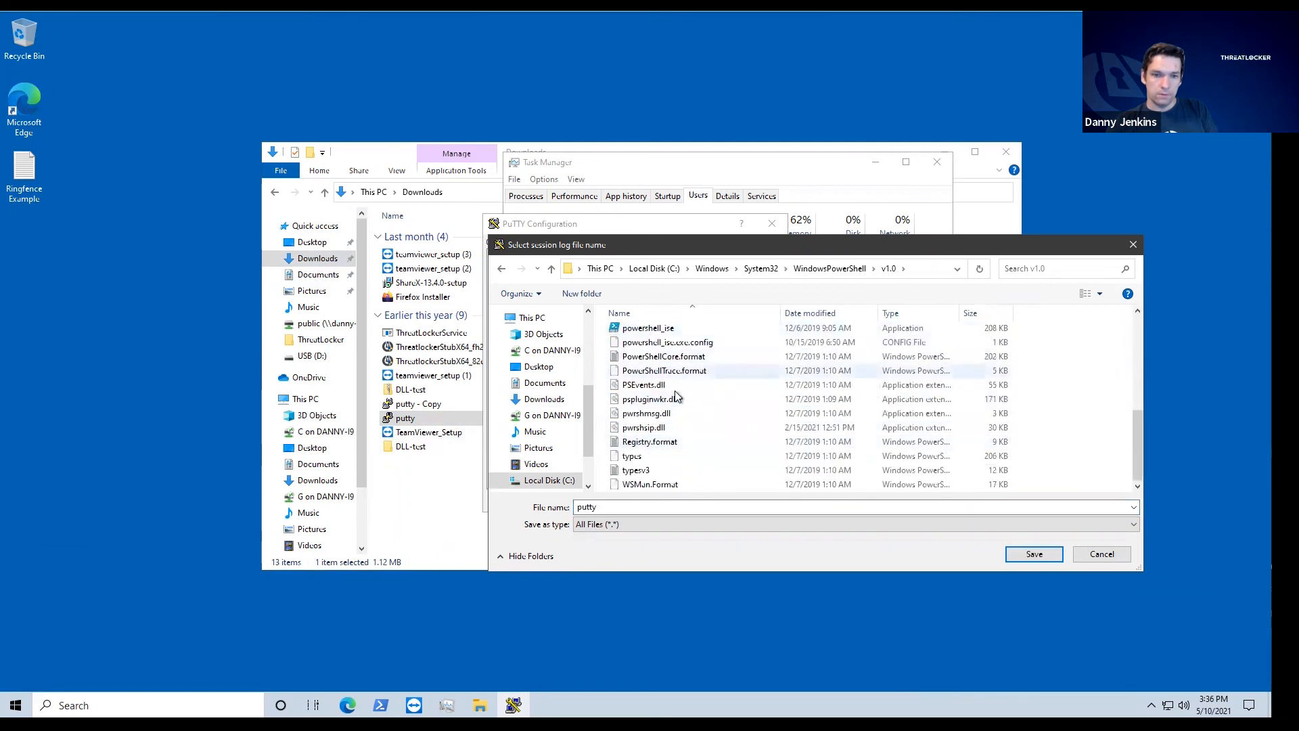
Try to launch powershell from the v1.0 folder in PuTTY's log file dialog, and cancel the dialog
left_click(645, 329)
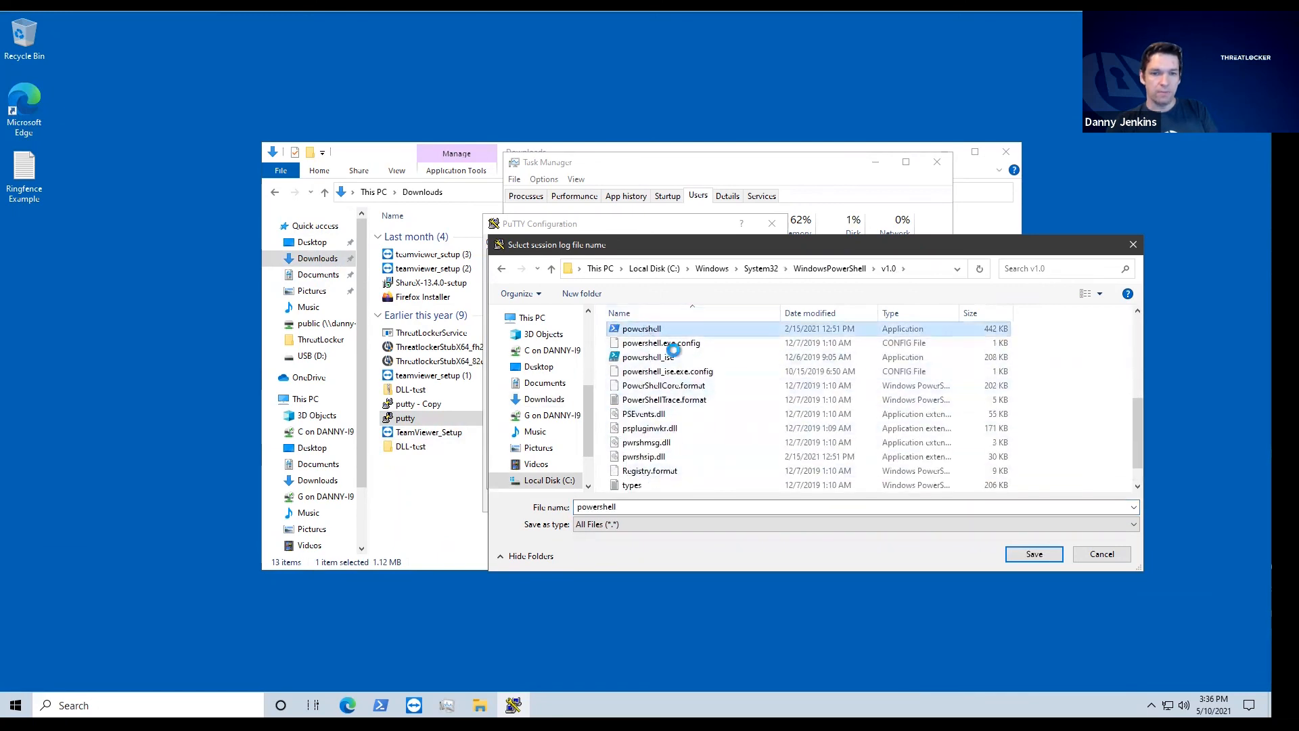
right_click(643, 328)
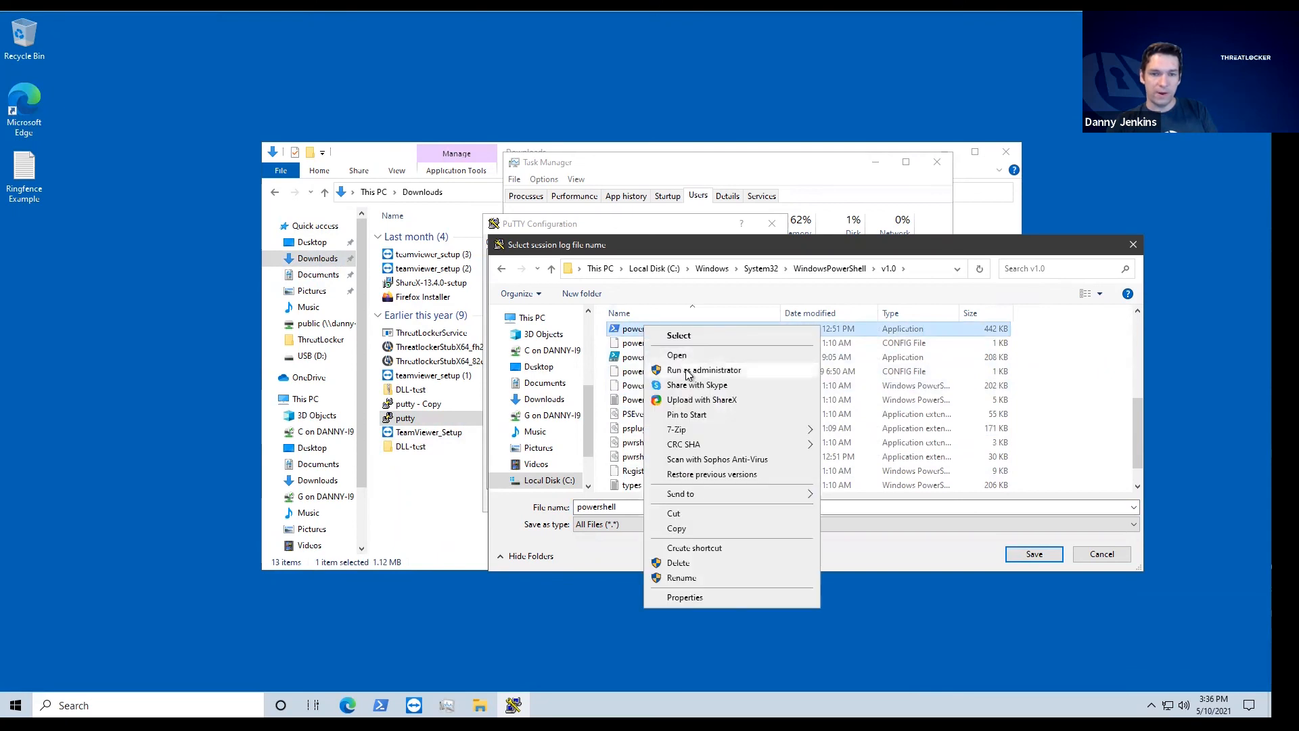
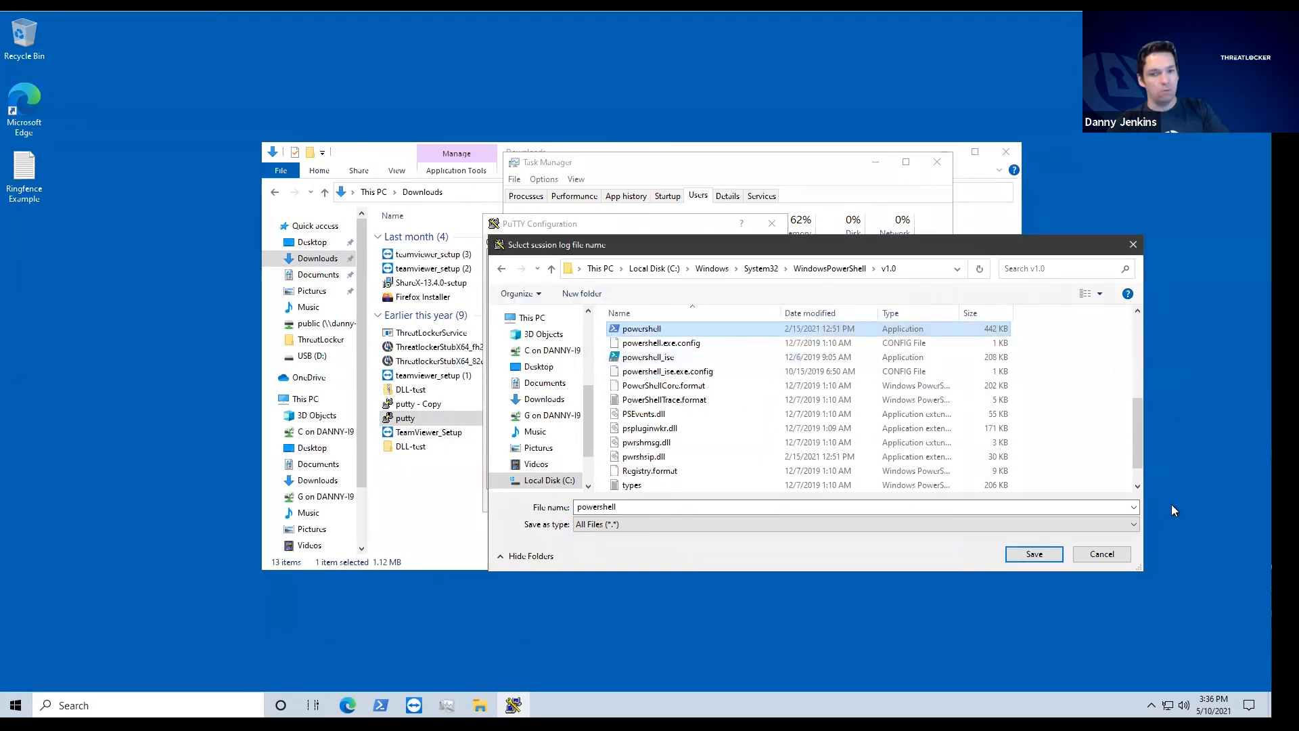
left_click(1093, 558)
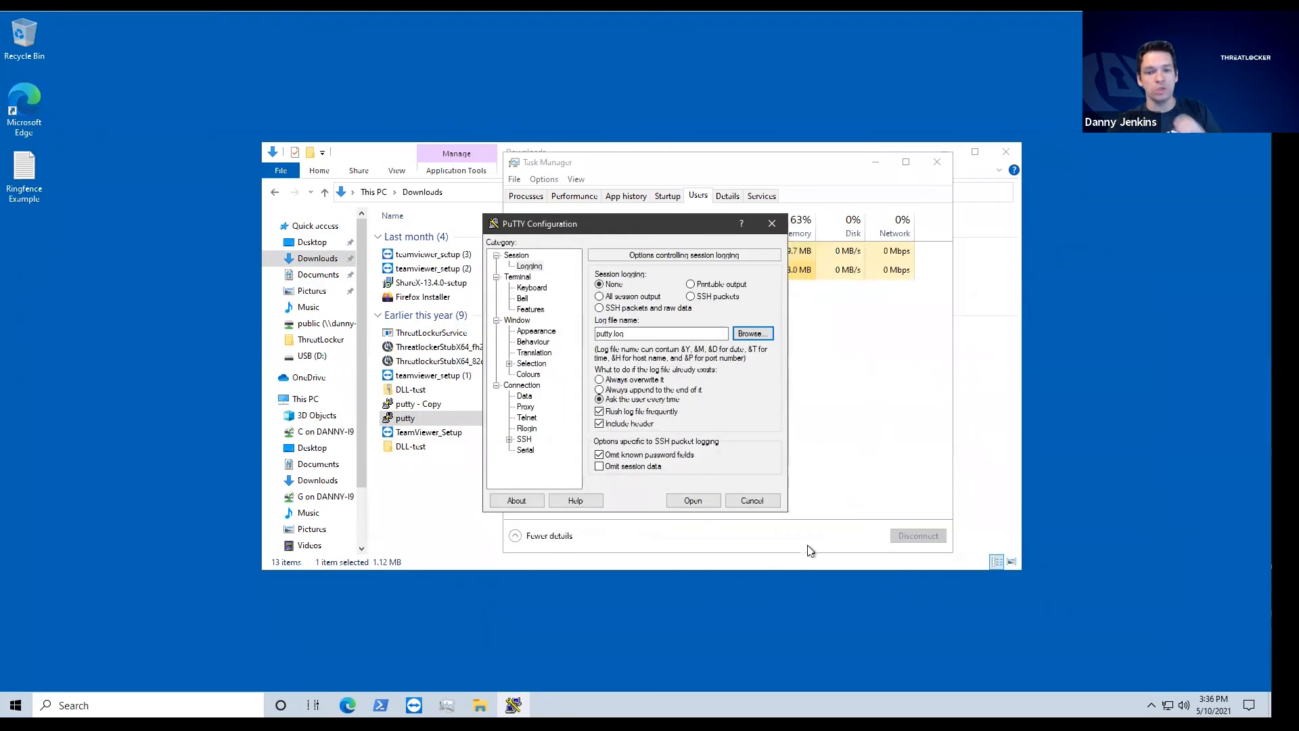
Close PuTTY and Task Manager, and switch back to the ThreatLocker Computers page in Edge
left_click(758, 501)
left_click(938, 162)
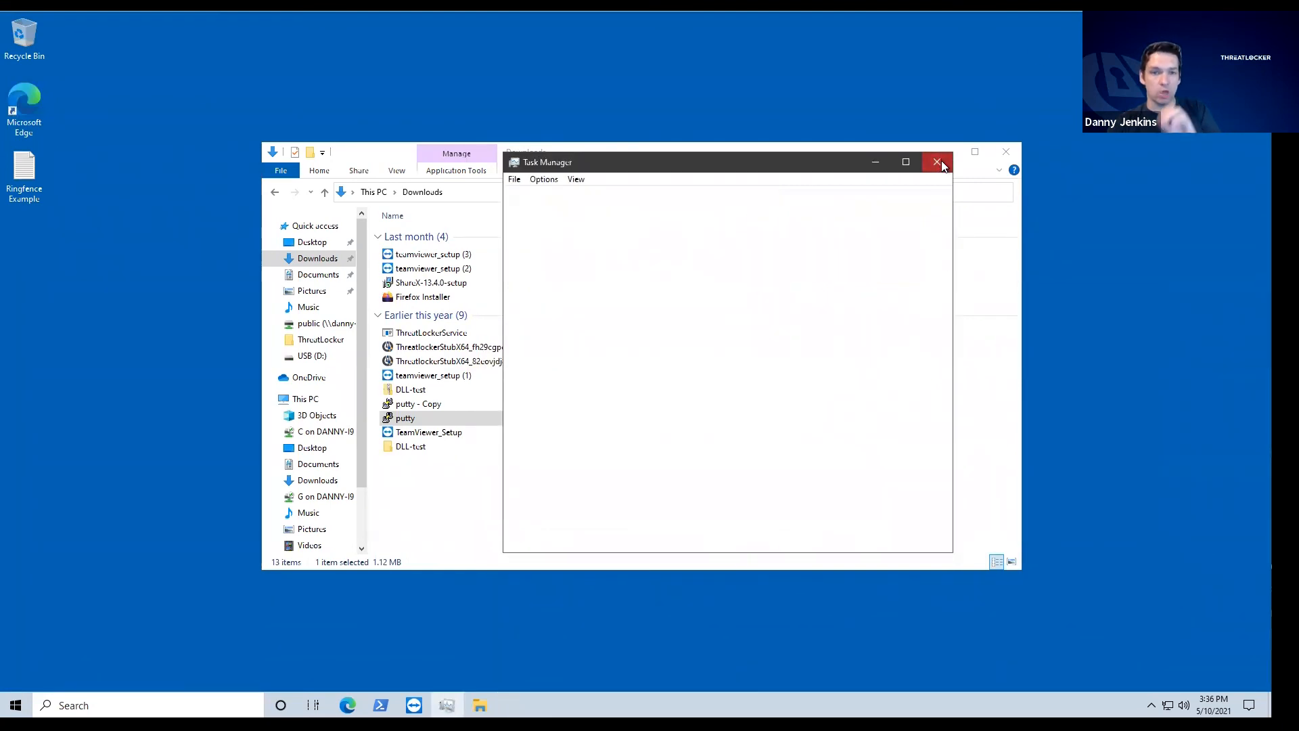
left_click(984, 329)
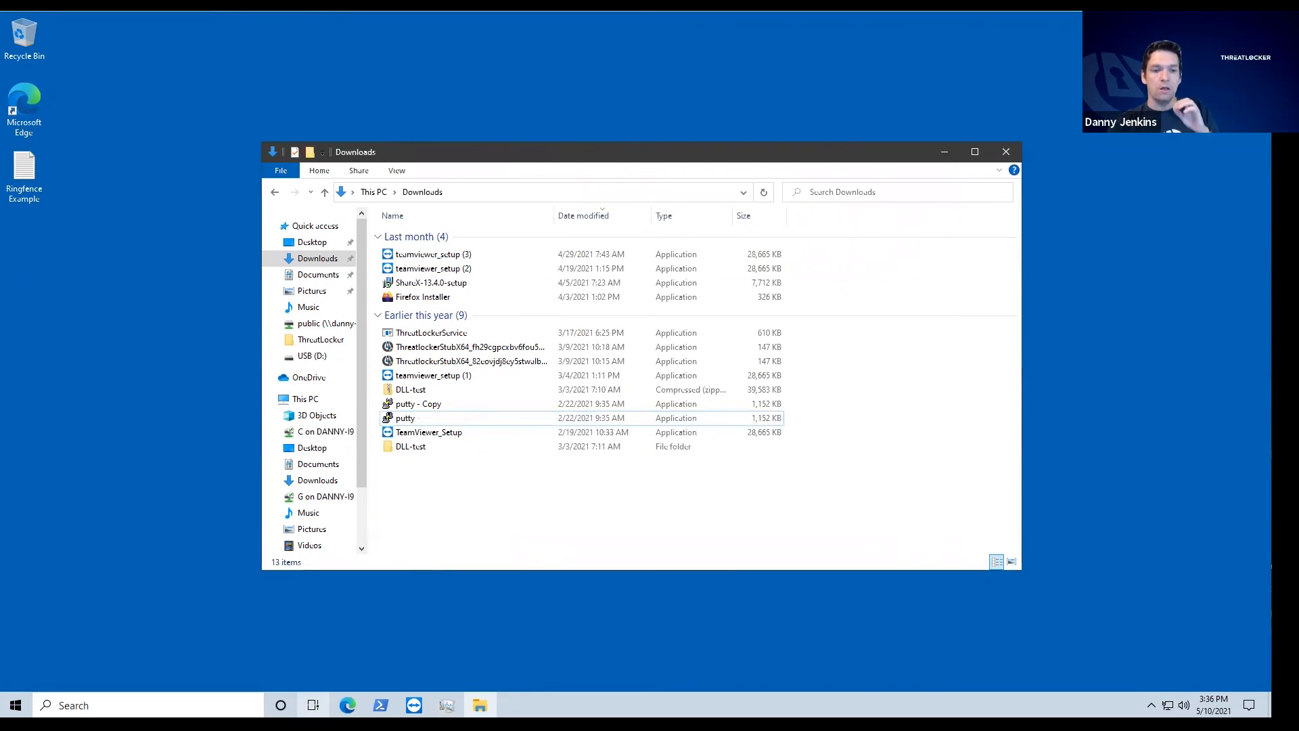
left_click(347, 705)
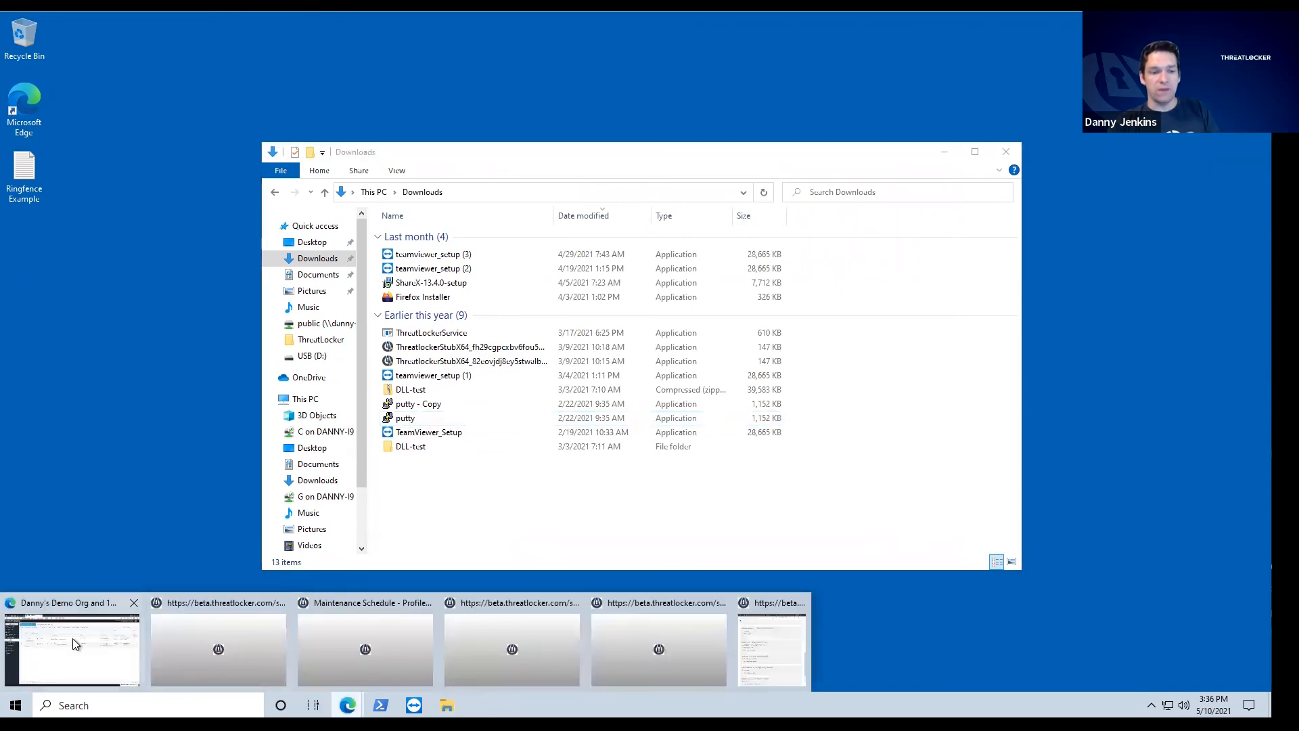
left_click(71, 639)
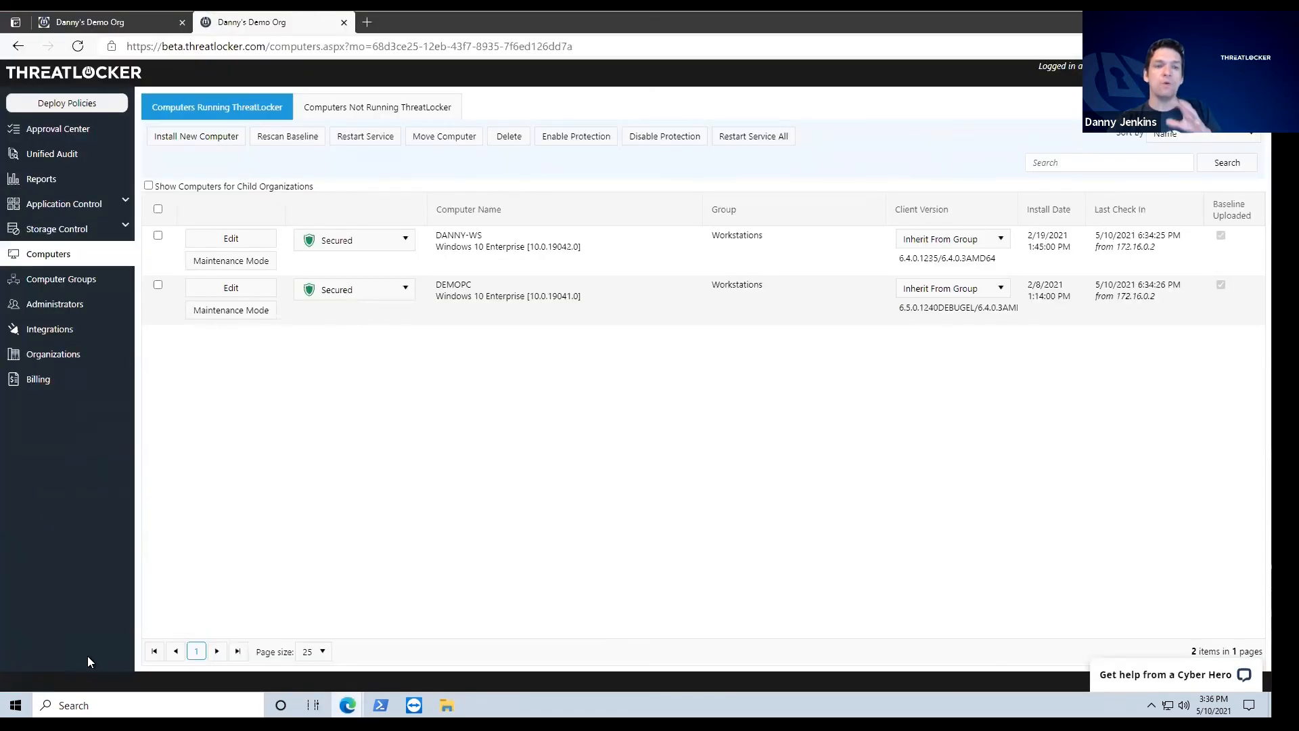